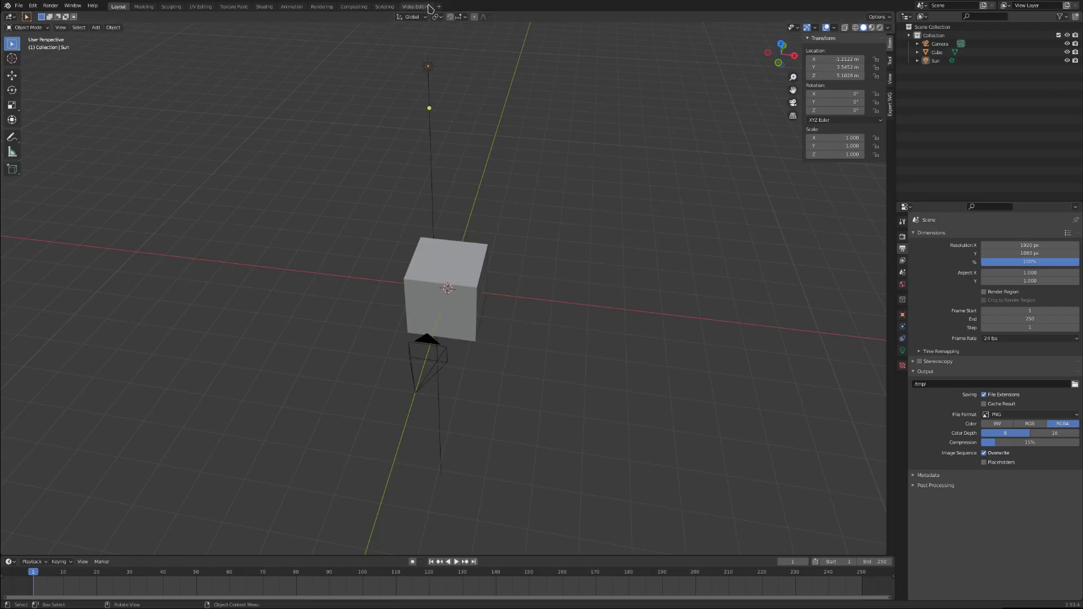
- Switch Blender to the Video Editing workspace
click(419, 7)
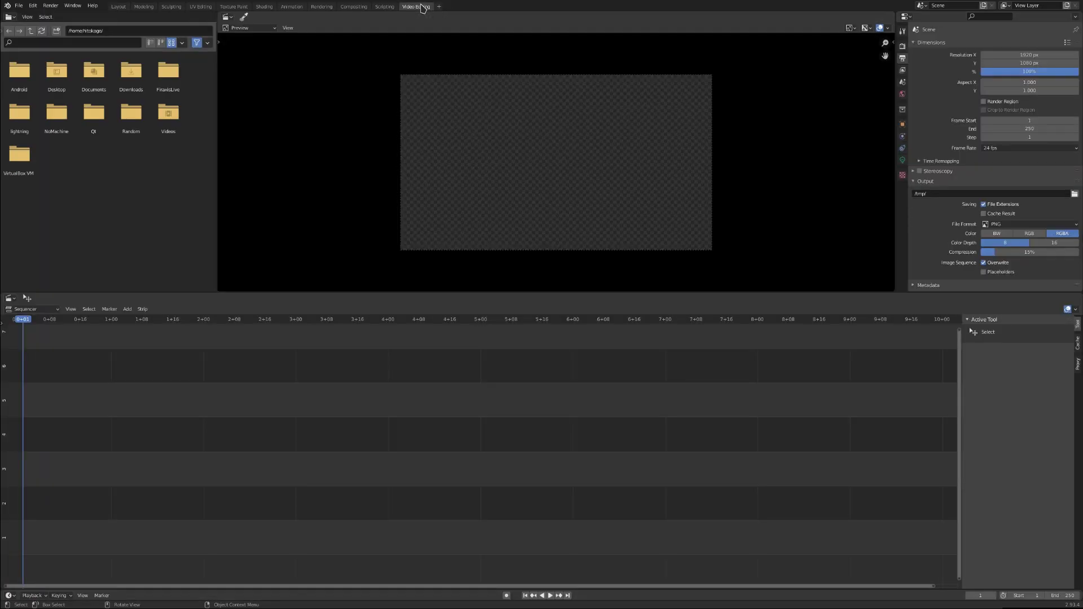
- Add lightning.mkv from the lightning folder to the sequencer and play it back
double_click(21, 116)
drag(21, 83, 45, 502)
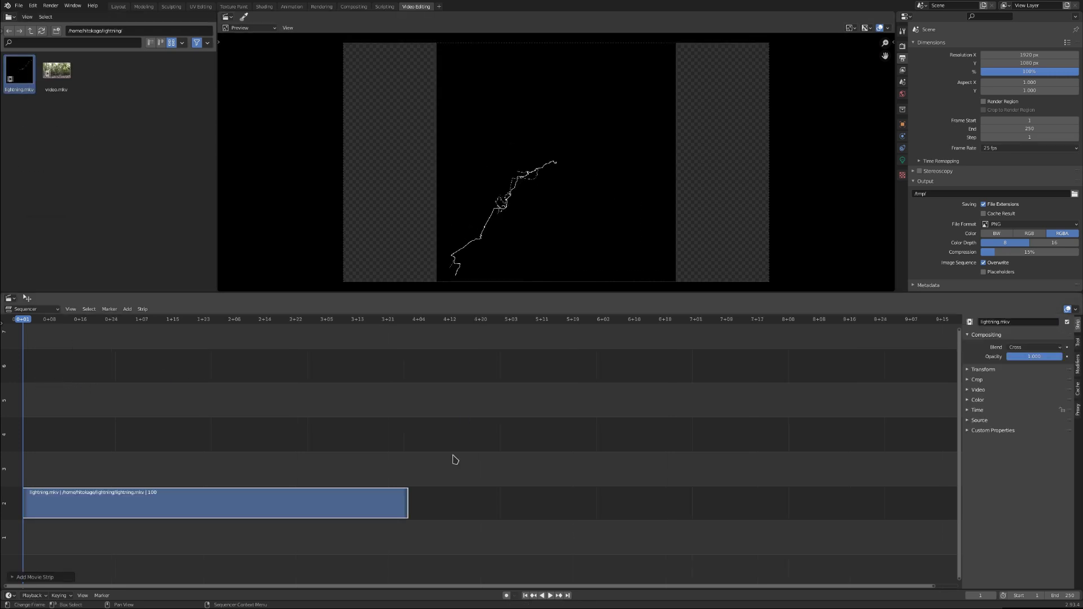
click(550, 596)
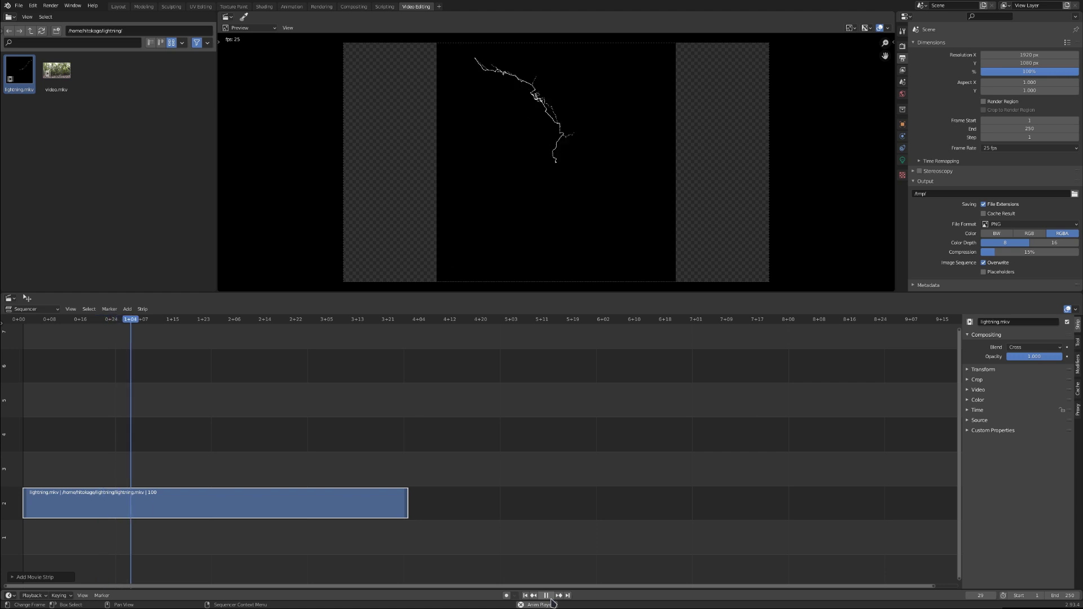
click(551, 598)
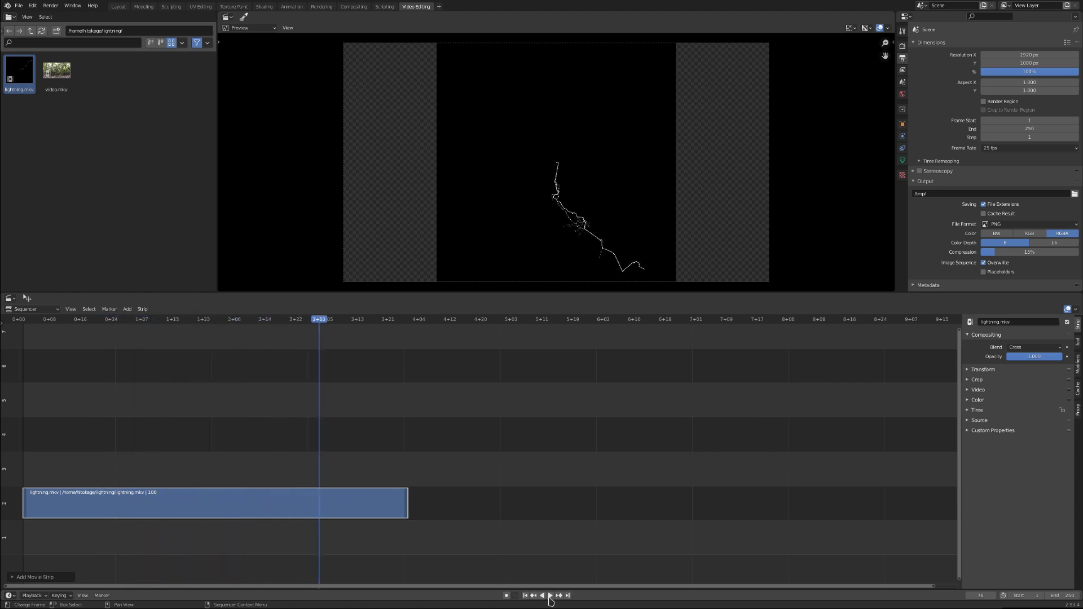
- Scrub through the lightning clip, checking frames 20, 27, 37, 42, 65 and 67
drag(27, 320, 179, 333)
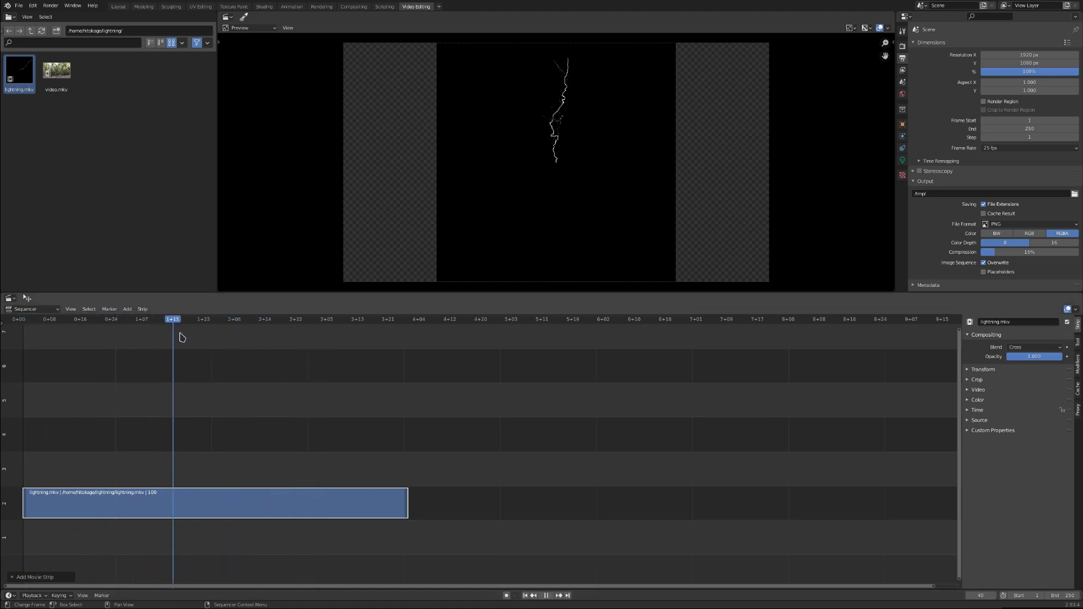
scroll(605, 176, up, 1)
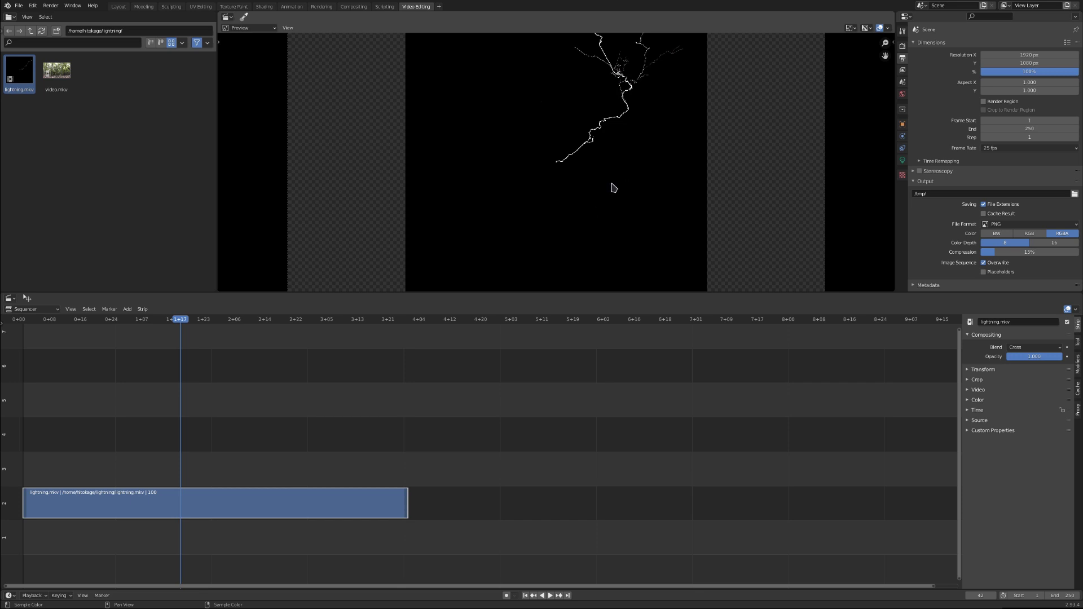
drag(47, 326, 163, 342)
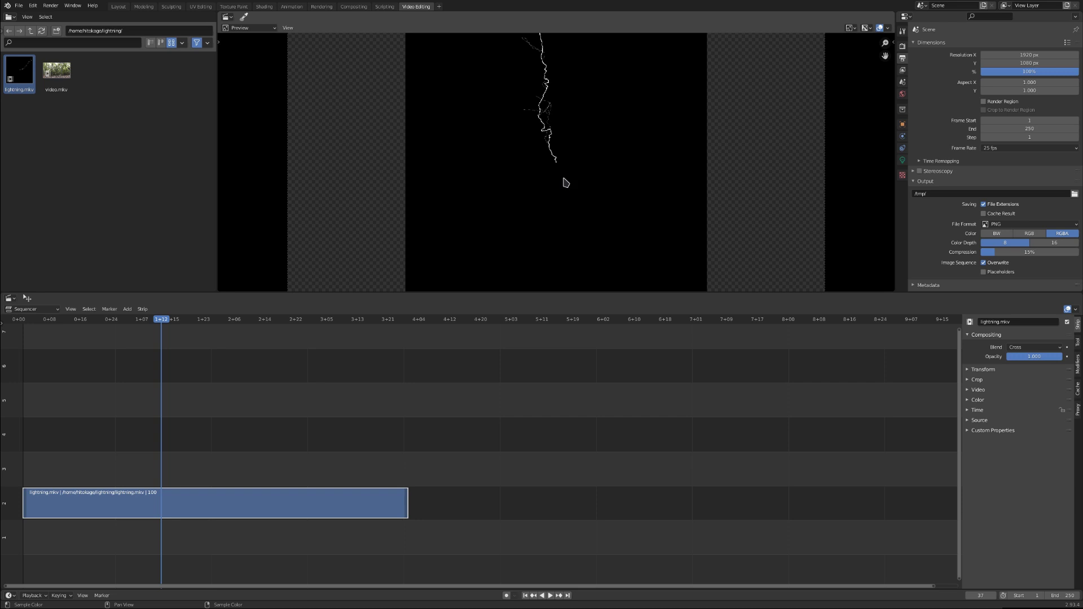
scroll(544, 174, down, 1)
drag(50, 326, 73, 350)
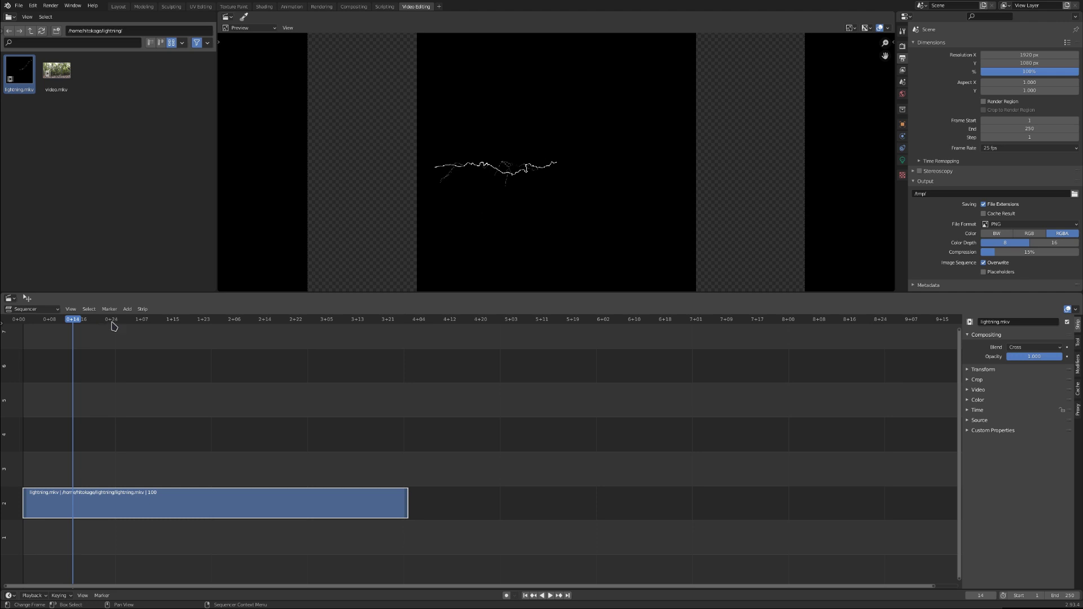
click(181, 324)
click(339, 321)
click(150, 325)
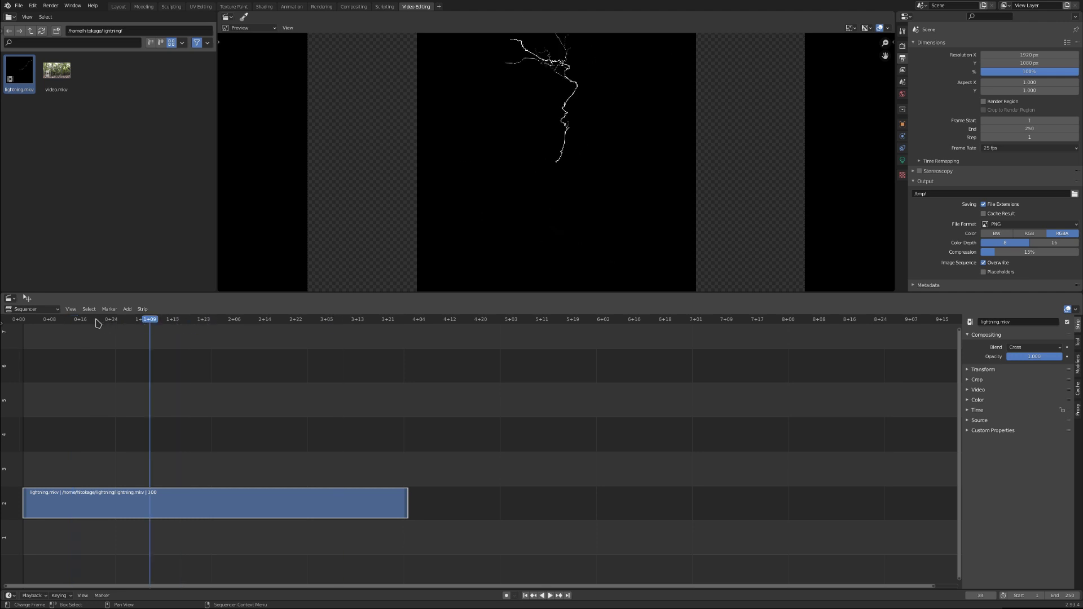
drag(97, 323, 273, 320)
drag(347, 320, 181, 321)
drag(260, 330, 195, 323)
mouse_move(296, 319)
mouse_down()
mouse_move(93, 322)
mouse_move(277, 324)
mouse_up()
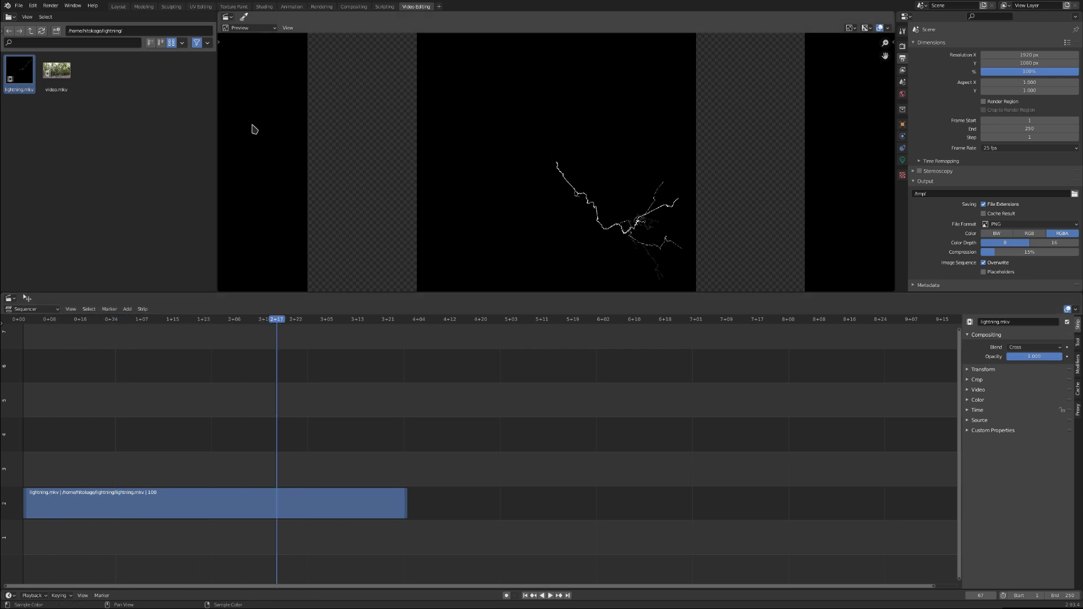
- Delete the lightning.mkv strip and switch to the Compositing workspace
click(217, 504)
key(x)
click(353, 7)
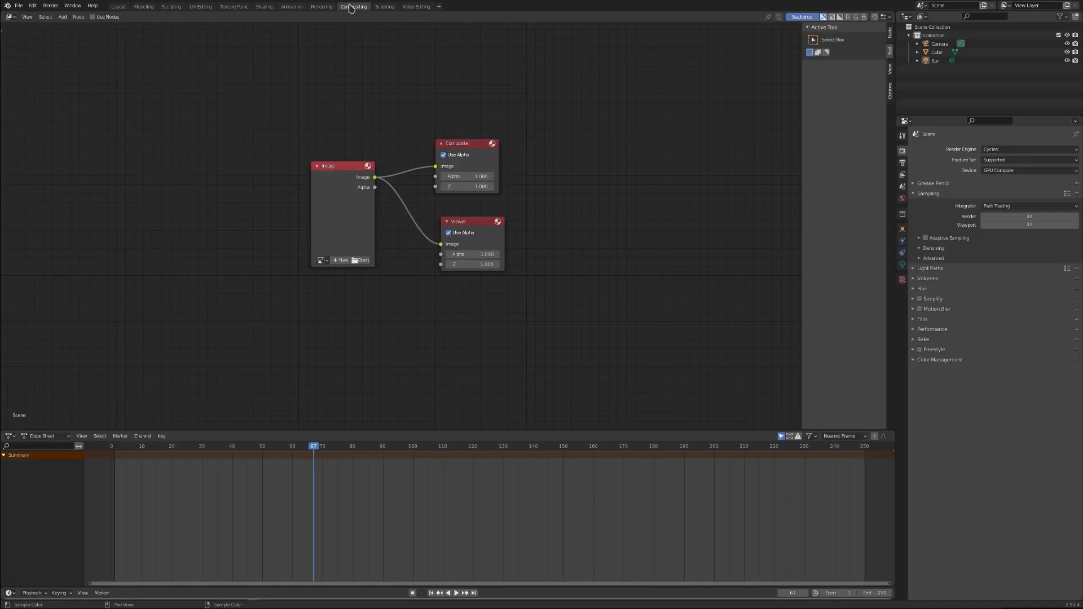
- Clear out the existing compositor nodes
click(343, 193)
drag(340, 215, 233, 222)
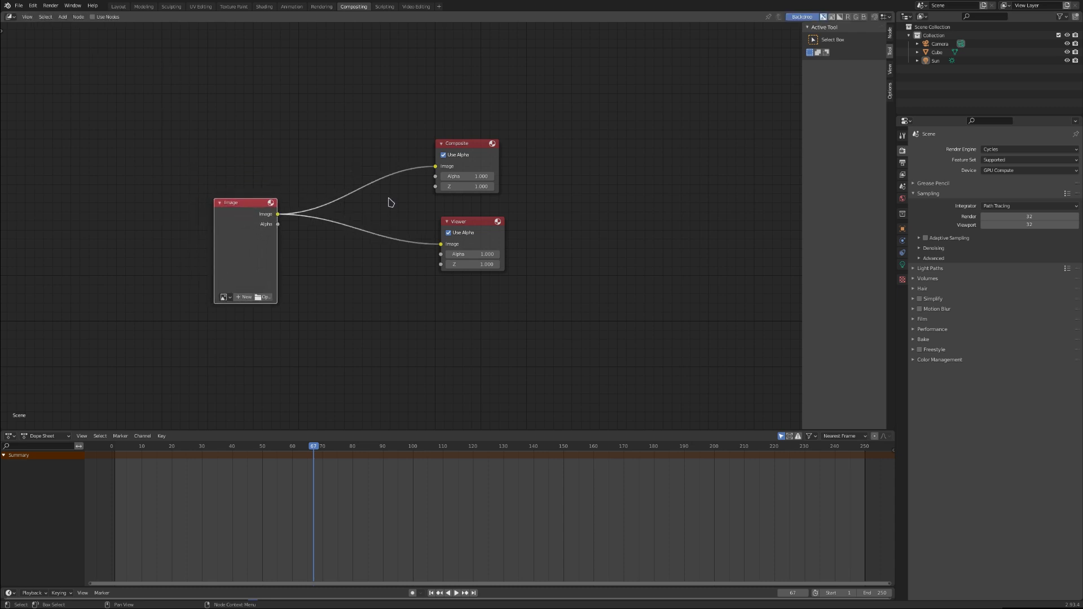
key(a)
key(x)
- Add a new Image node and a Composite node, linking Image into Composite
click(62, 16)
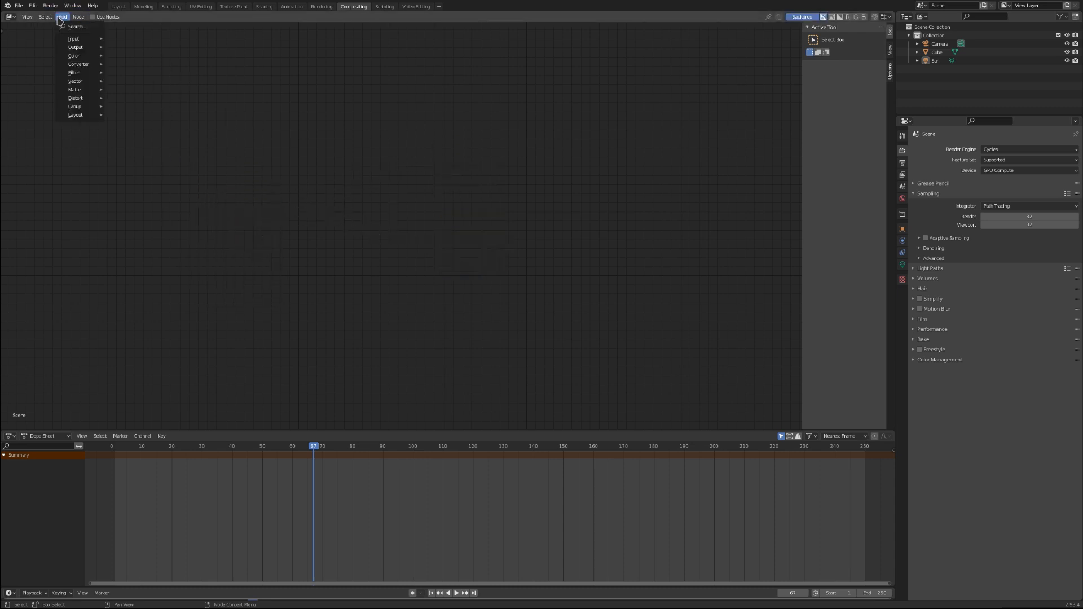
mouse_move(85, 38)
click(151, 51)
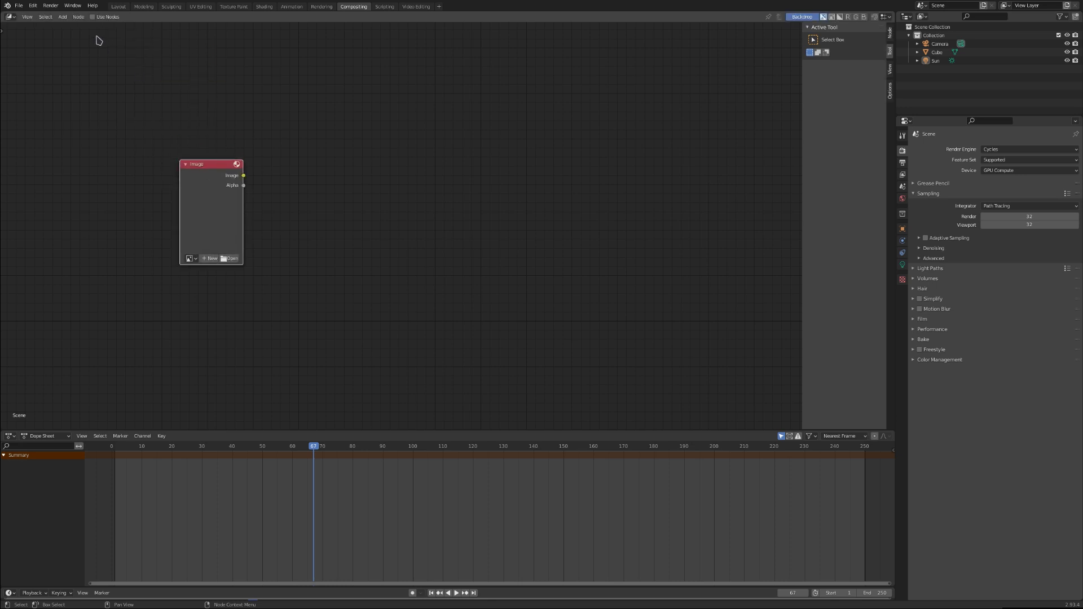
click(63, 17)
mouse_move(85, 47)
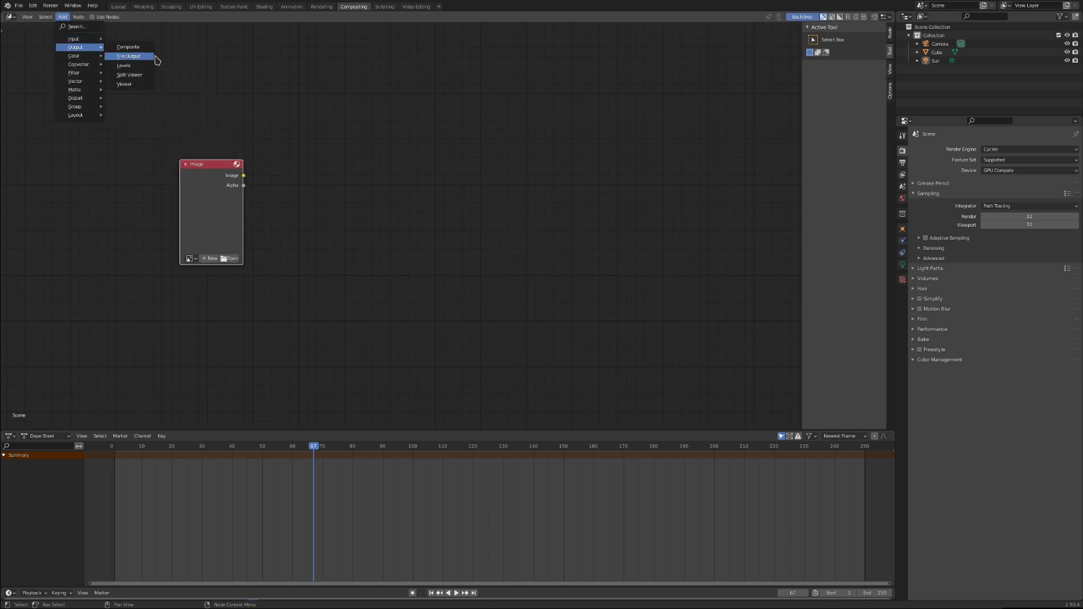
click(129, 47)
drag(249, 178, 377, 184)
- Add a Viewer node fed by the Image output and bring up the Image node's file browser
click(69, 17)
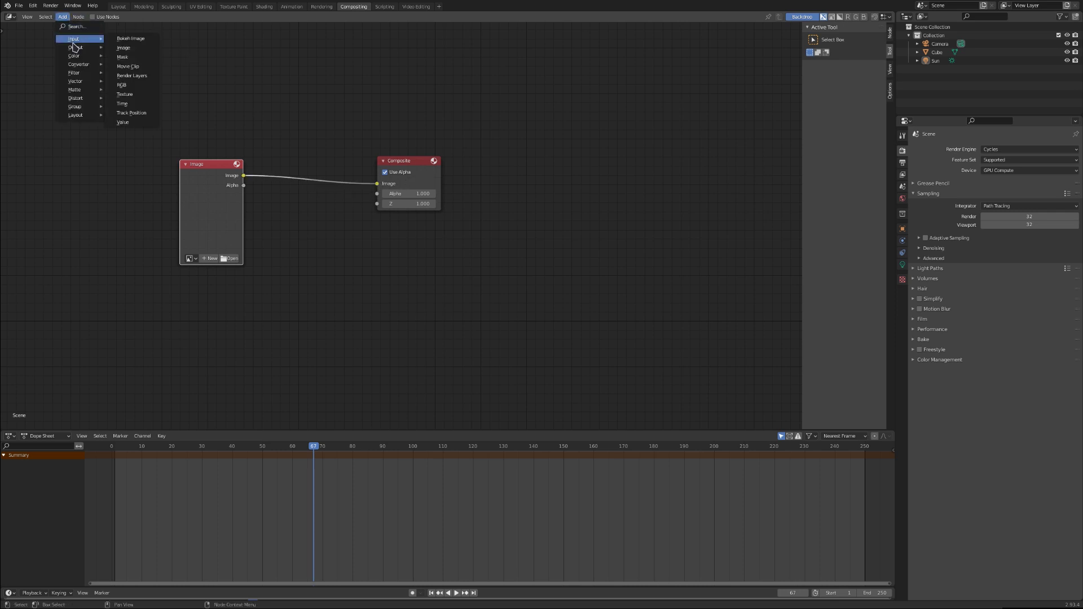
mouse_move(72, 48)
click(145, 85)
click(390, 243)
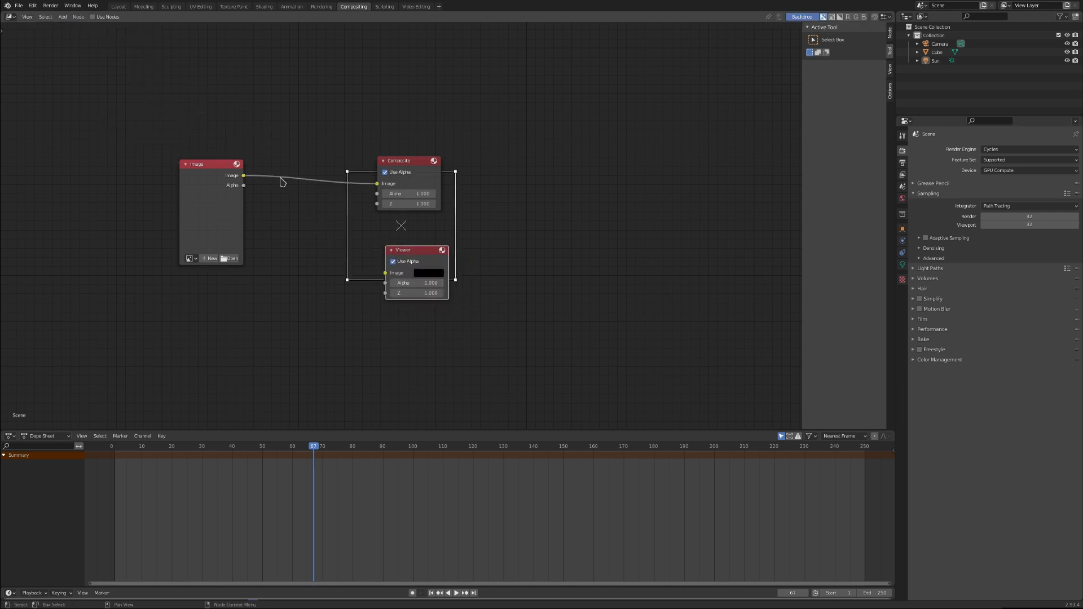
drag(252, 177, 385, 272)
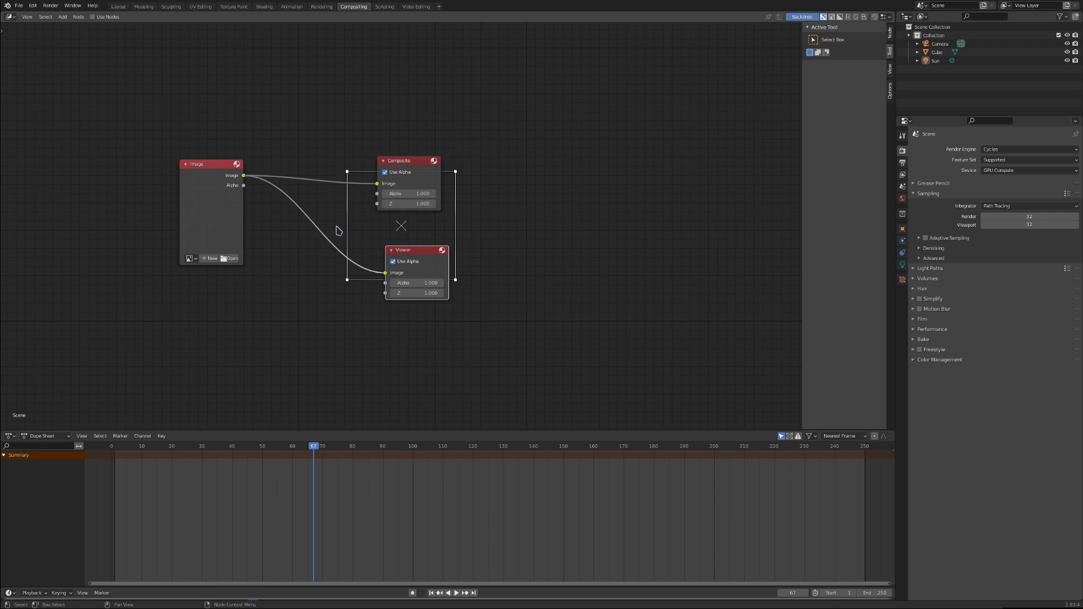
click(229, 258)
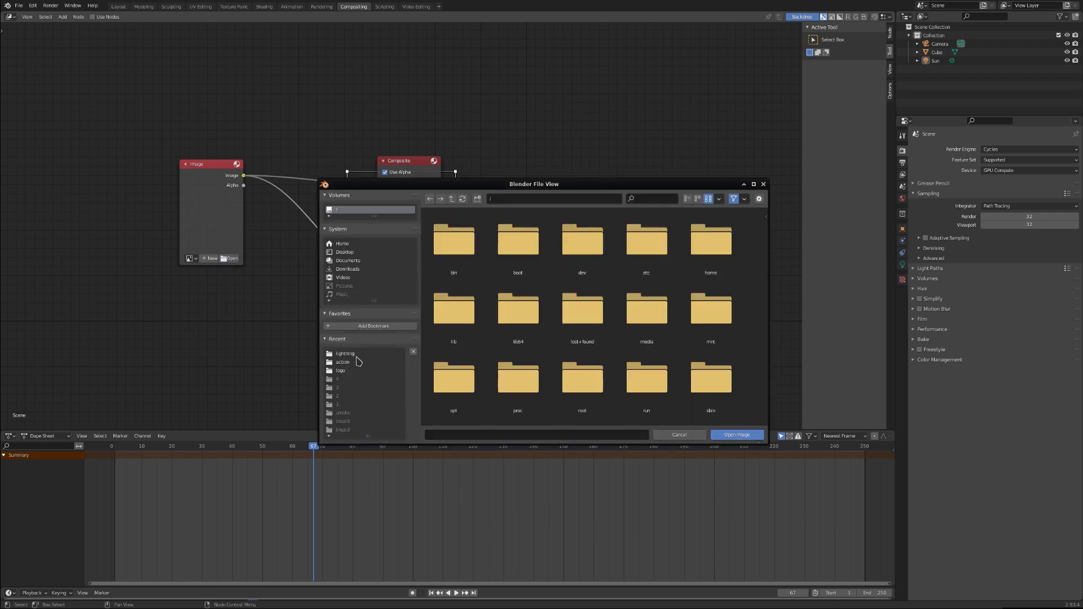
- Load video.mkv into the Image node and match its frames to the 3744-frame movie length
double_click(518, 240)
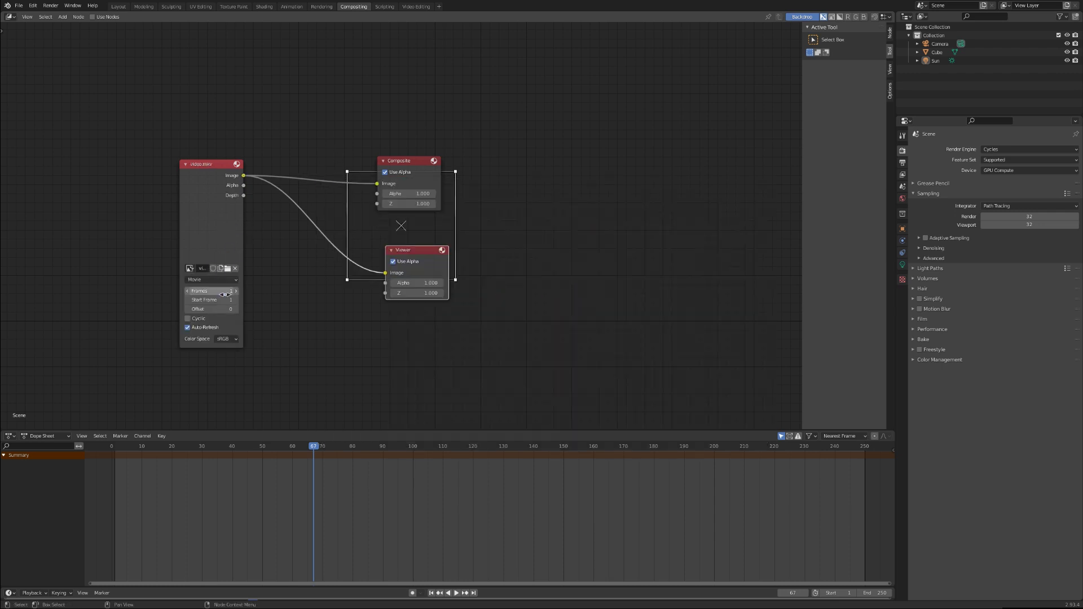
click(213, 242)
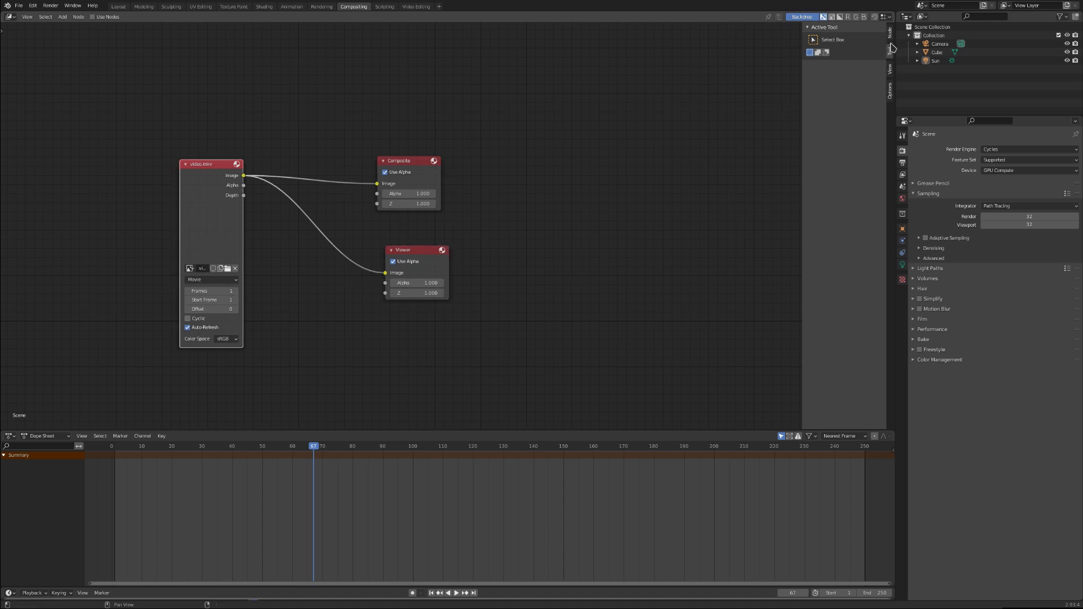
click(891, 34)
click(839, 75)
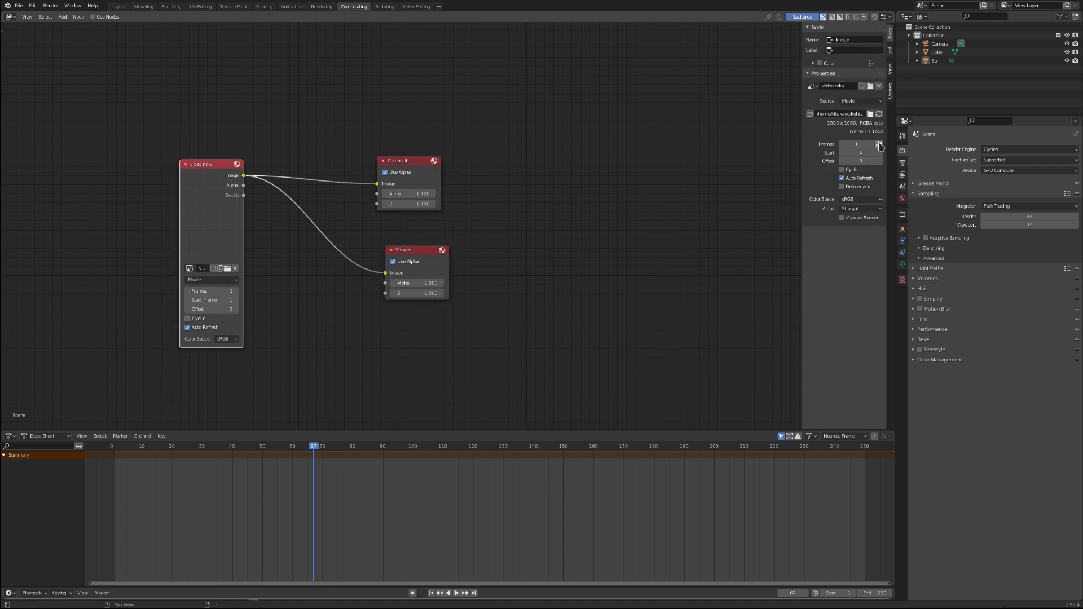
click(879, 146)
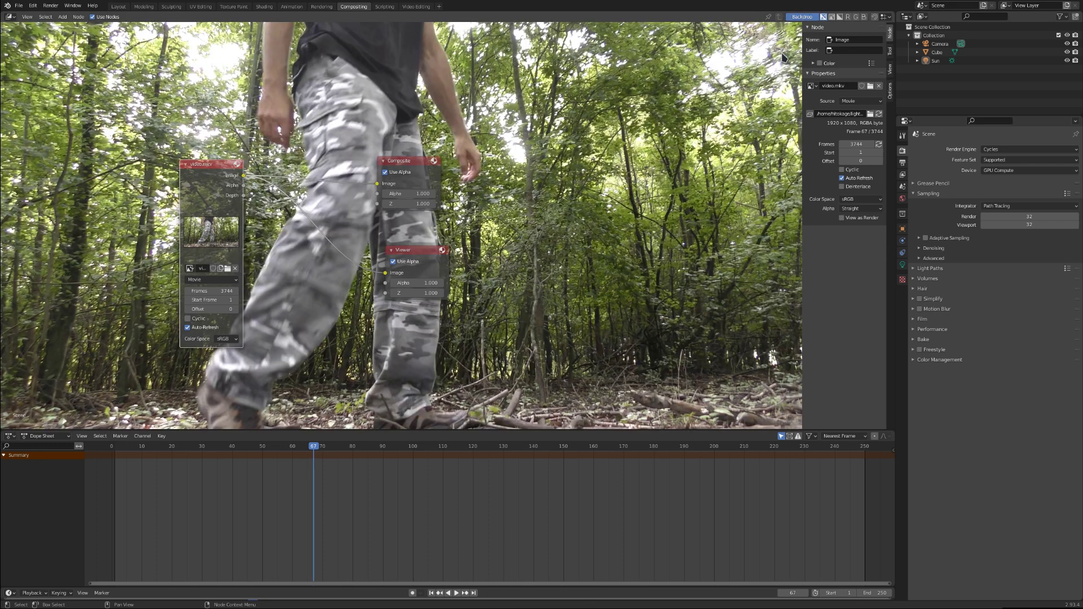
- Fit the backdrop to the editor and give the video node a 500-frame offset
click(890, 69)
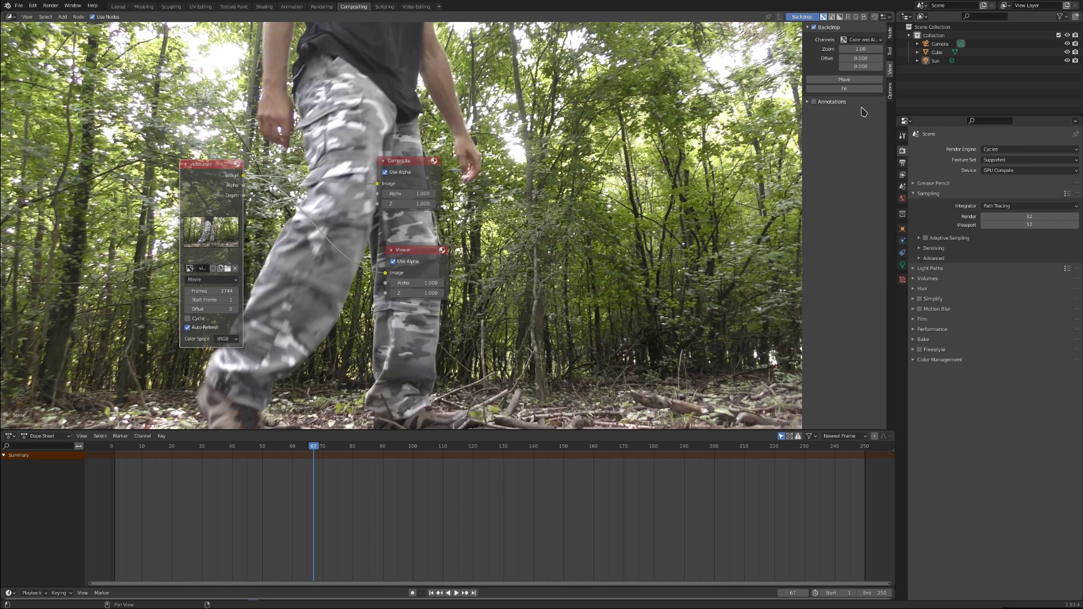
click(844, 89)
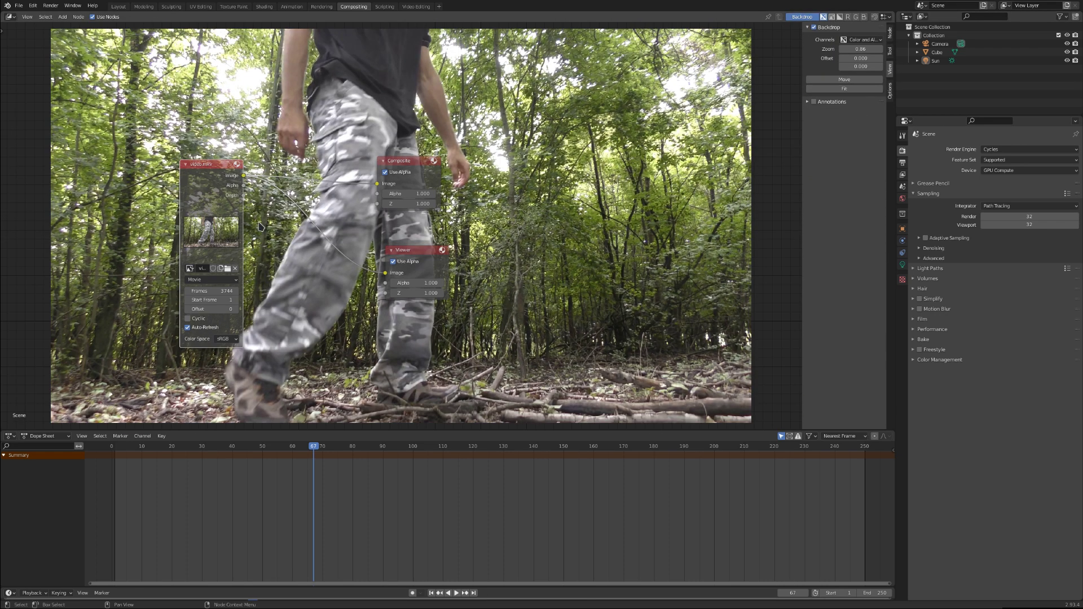
click(198, 309)
key(Return)
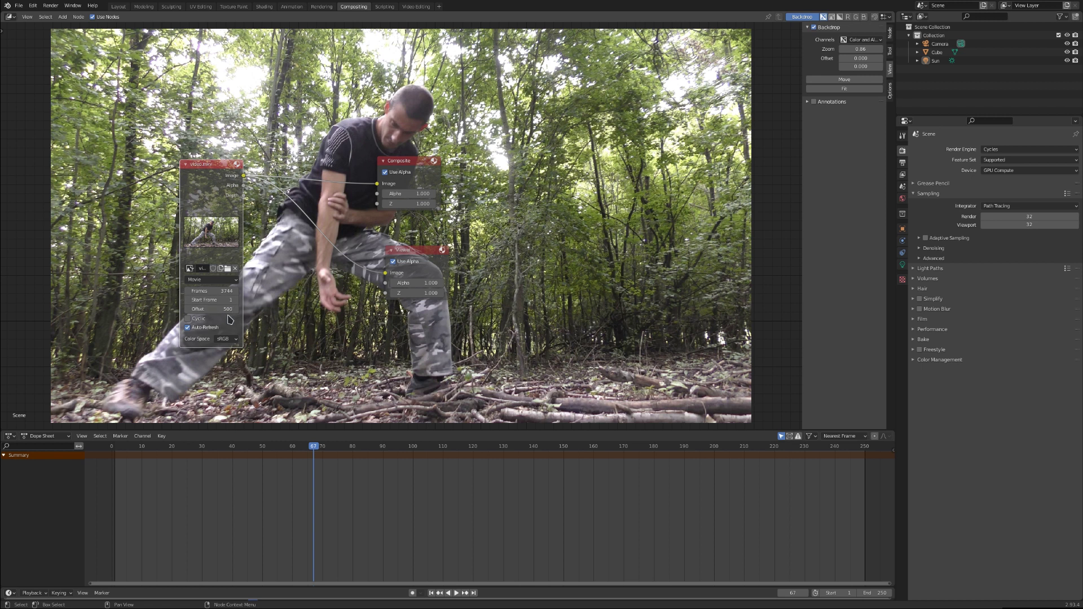
- Move the video.mkv node up-left, keep its 500 offset, and duplicate it
drag(207, 196, 187, 187)
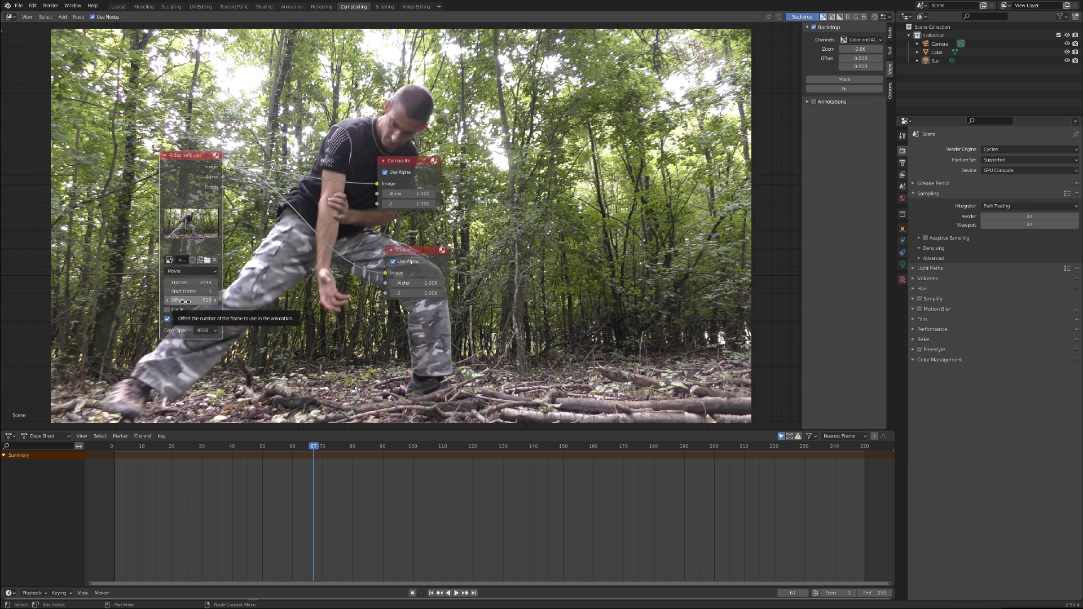
click(184, 301)
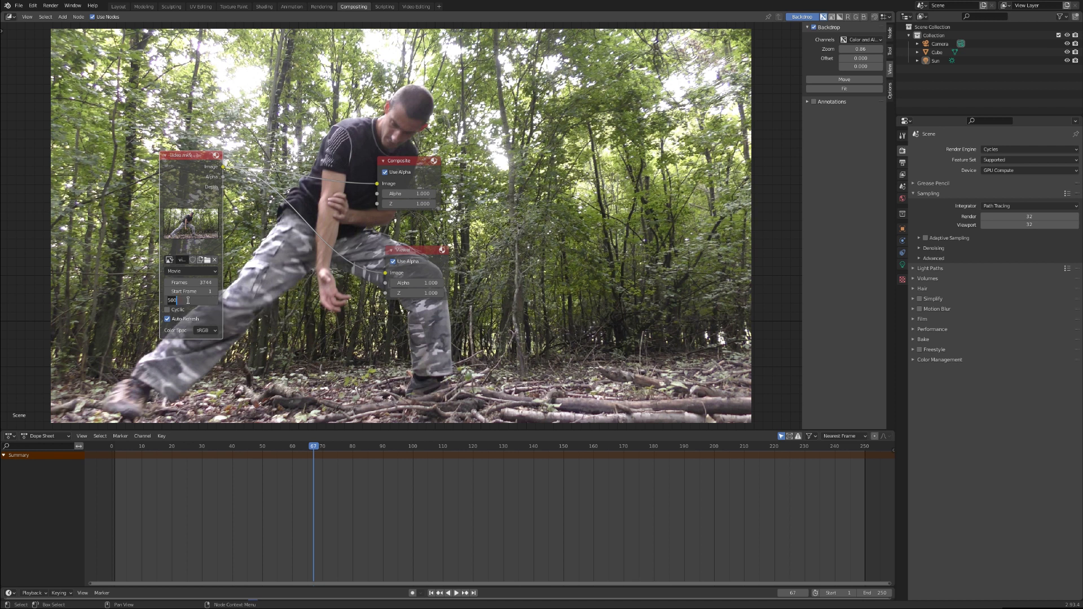
key(Return)
drag(178, 185, 158, 155)
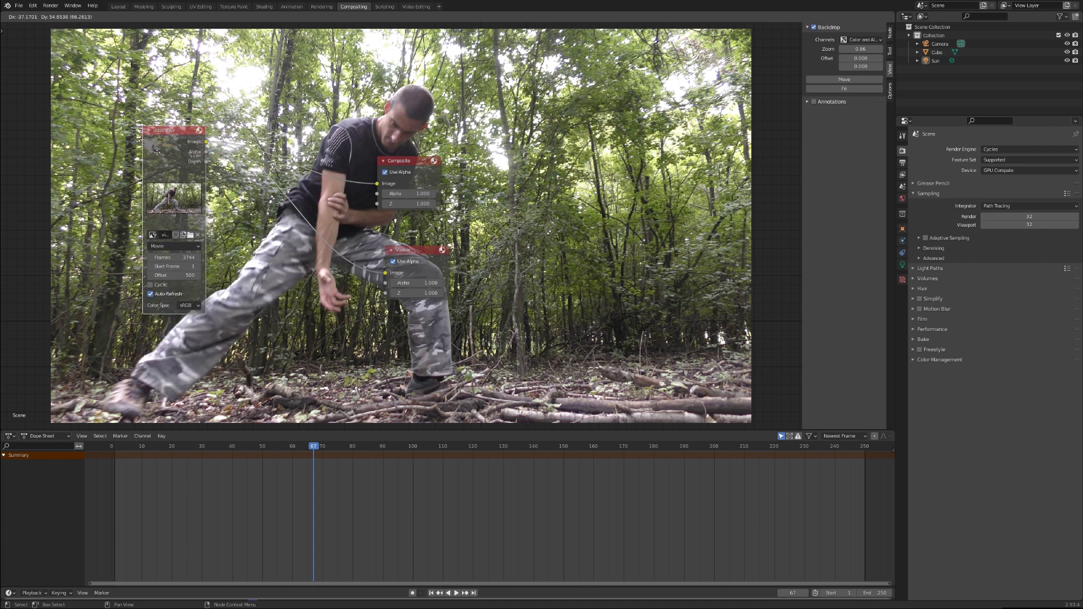
key(shift+d)
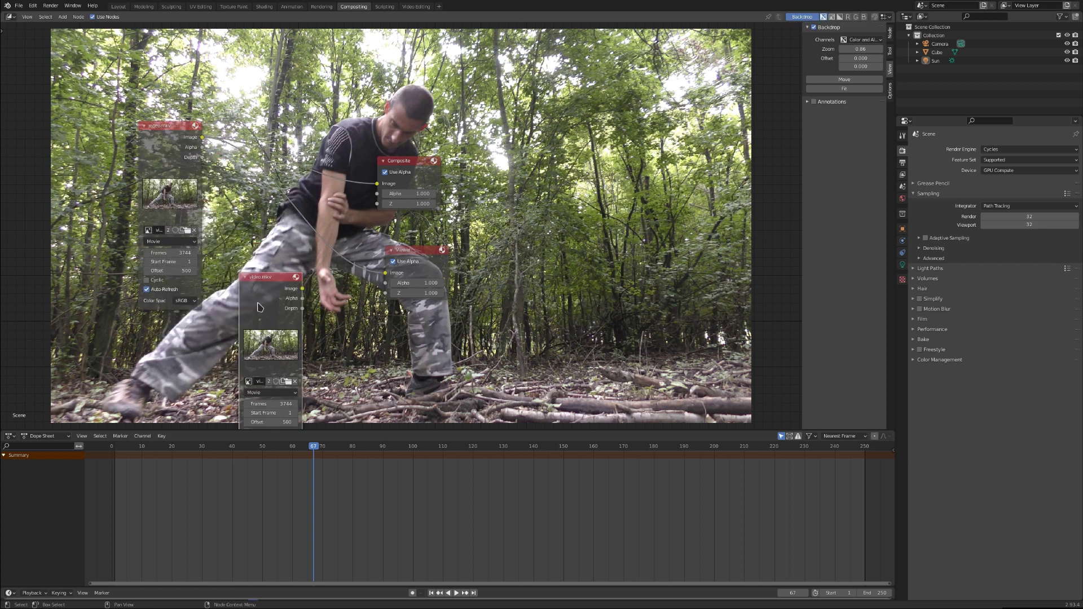
- Load lightning.mkv into the duplicate node and move it lower
click(285, 382)
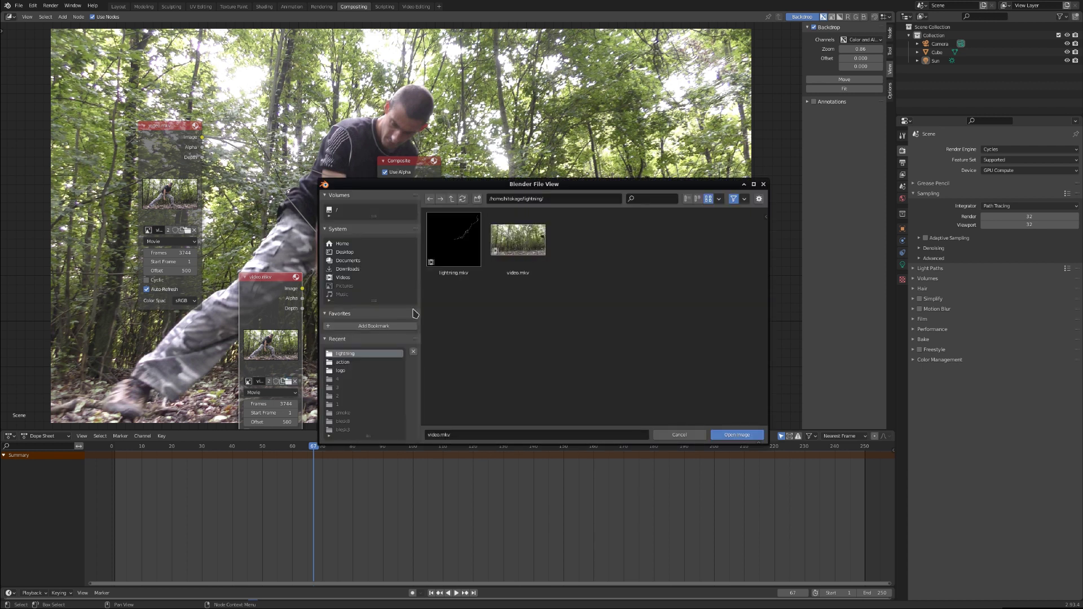
click(452, 257)
double_click(452, 257)
drag(265, 277, 274, 344)
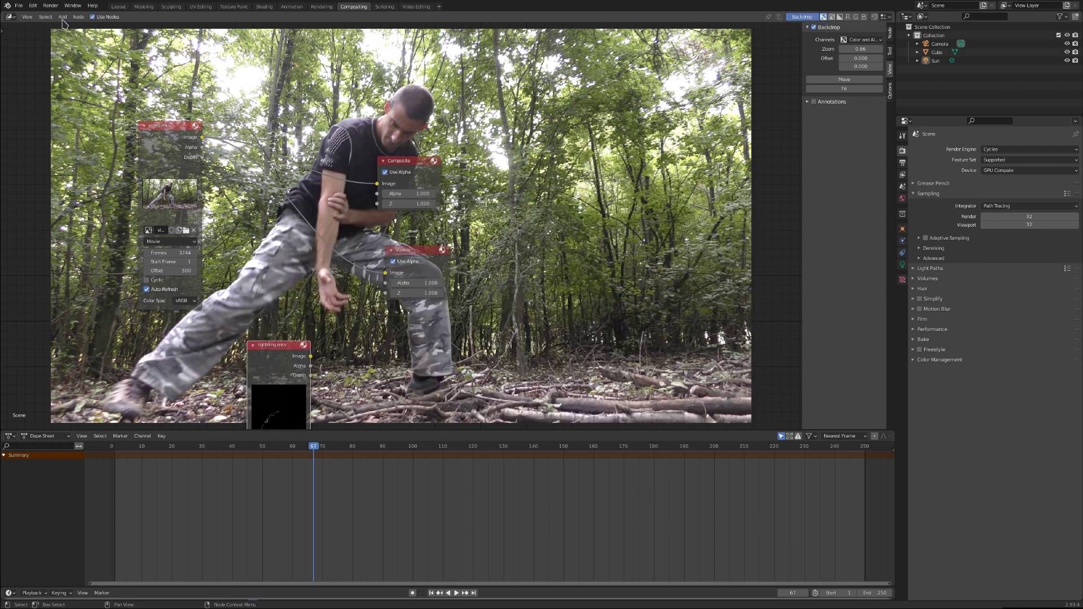
- Insert a Mix node between the video and Viewer, feeding the lightning clip into it
click(63, 17)
mouse_move(76, 57)
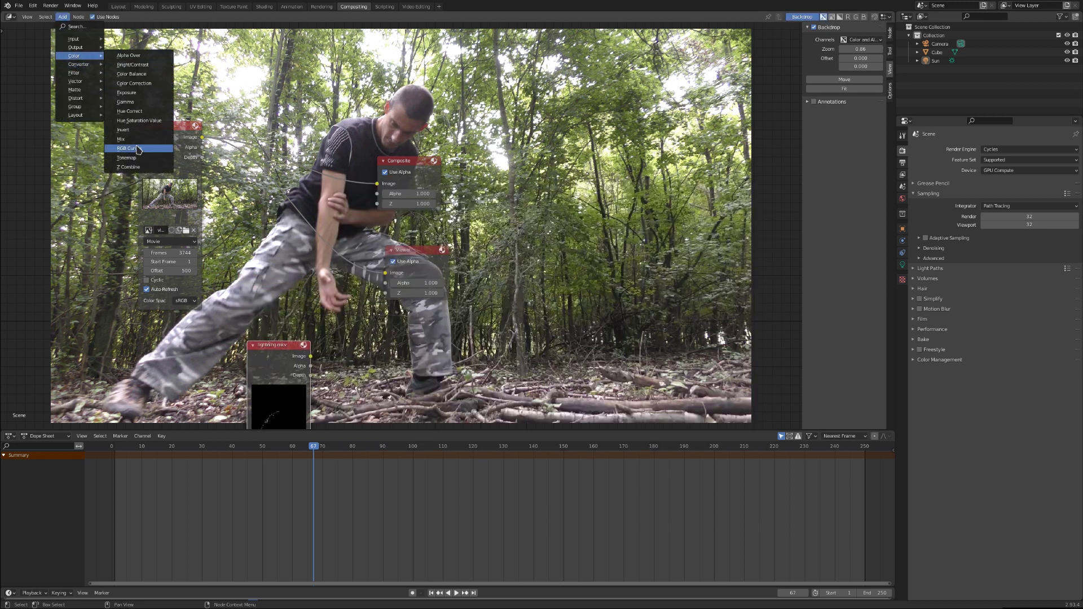
click(133, 139)
click(277, 223)
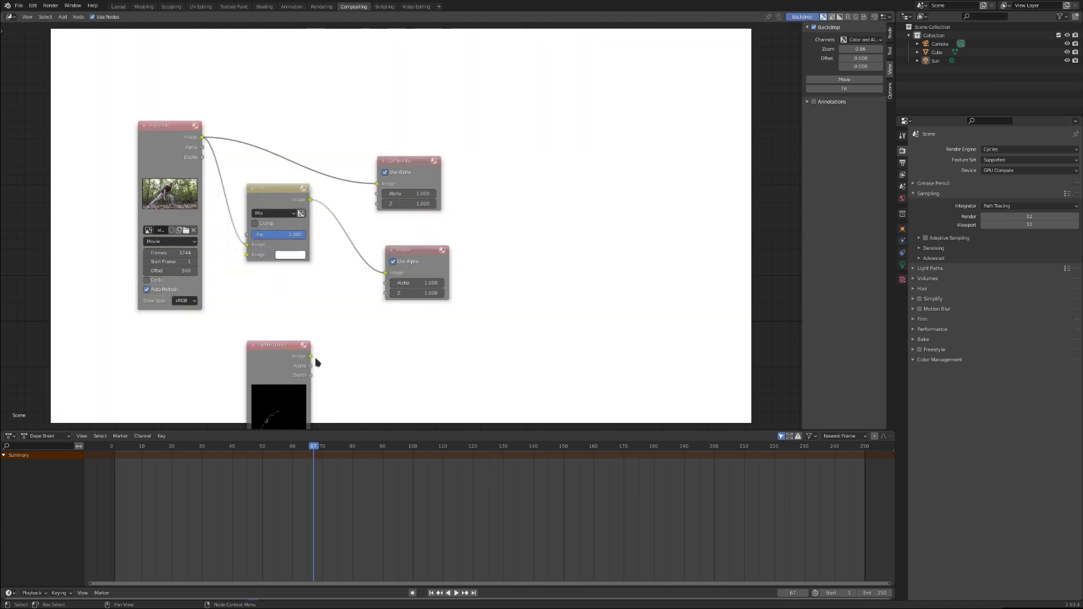
drag(311, 356, 246, 255)
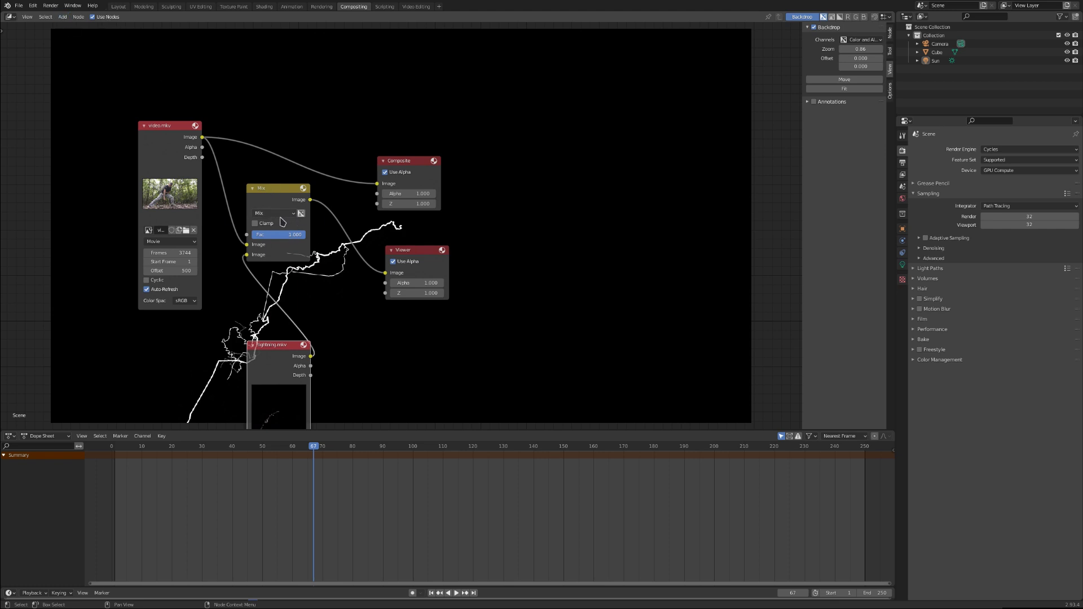
- Add a Transform node from the Distort menu
click(63, 16)
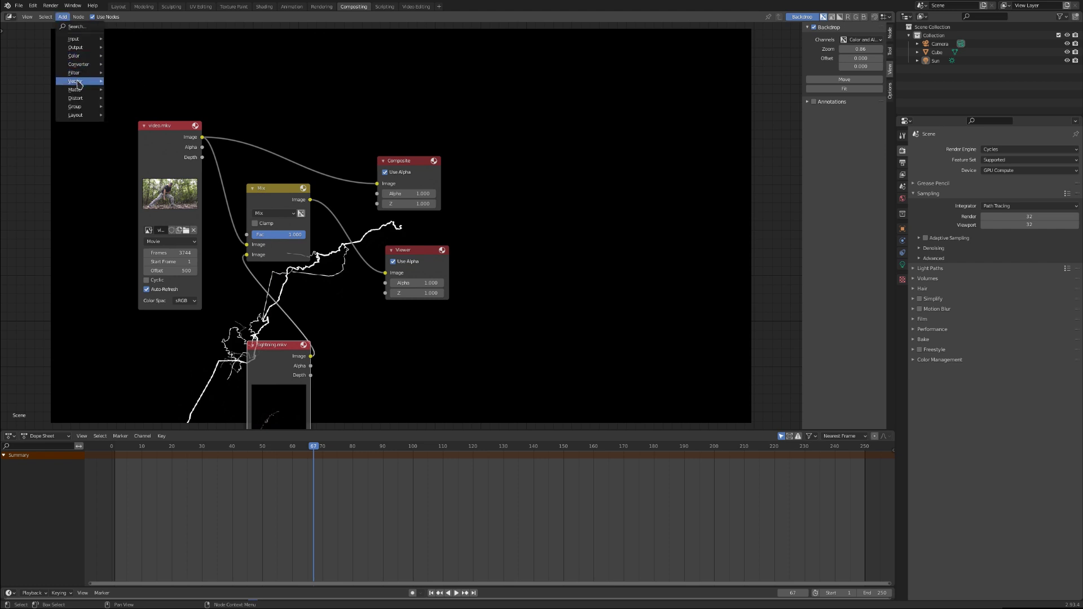
mouse_move(79, 102)
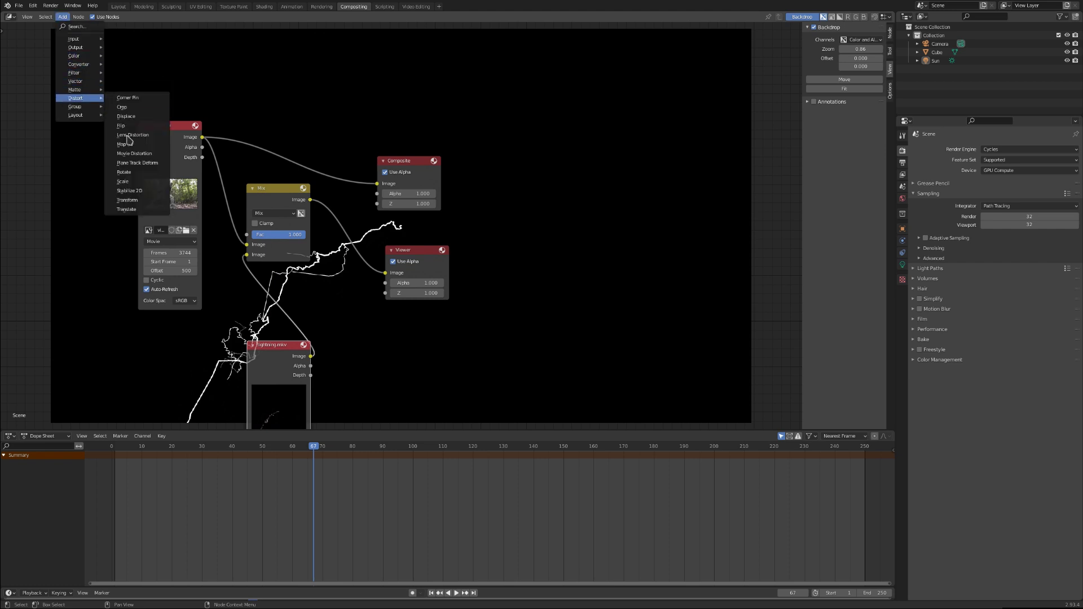
click(133, 196)
- Drop the Transform node onto the lightning-Mix link, tidy the layout, and set Mix blending to Add
click(386, 363)
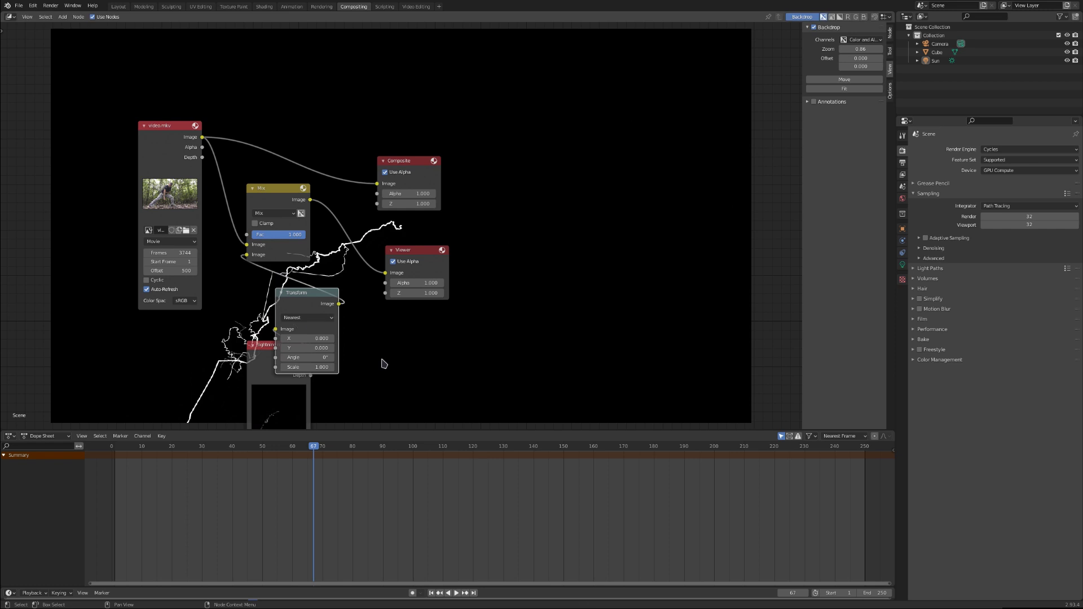
middle_drag(382, 362, 401, 287)
drag(293, 308, 319, 351)
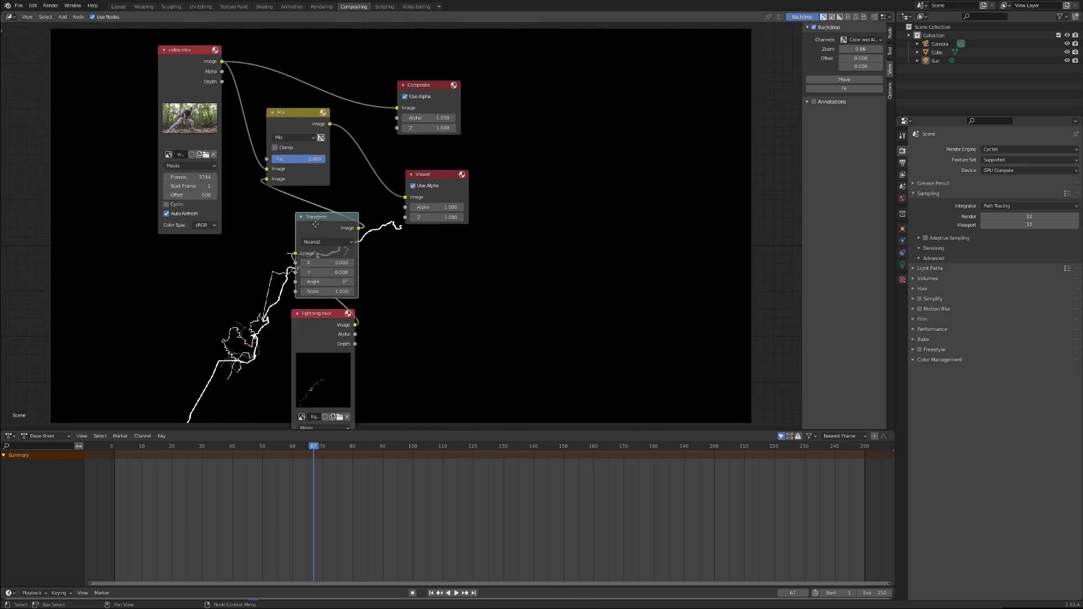
drag(320, 220, 297, 221)
click(297, 137)
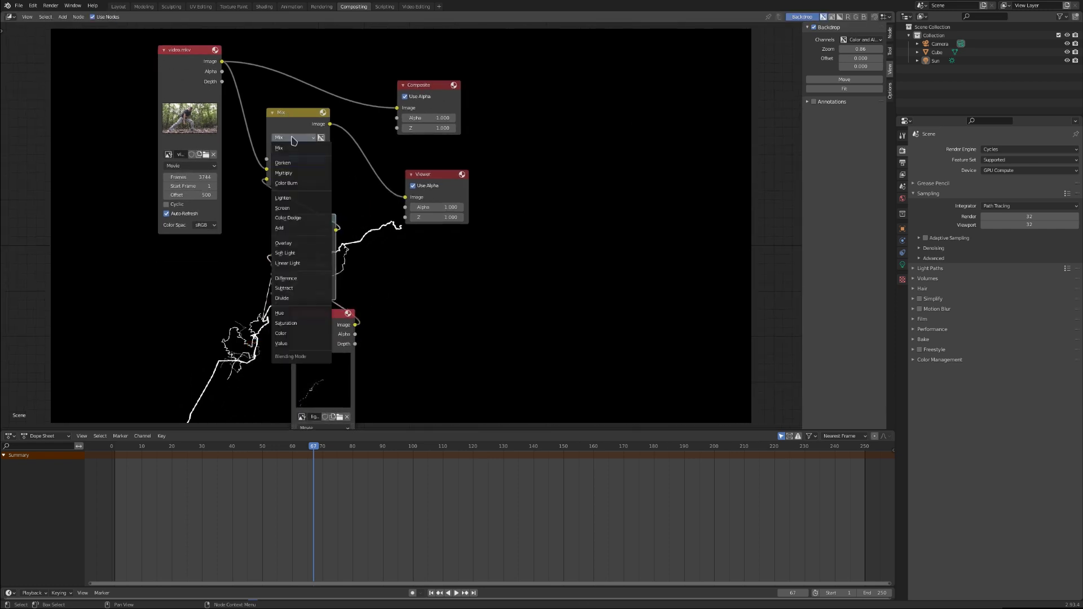
click(299, 228)
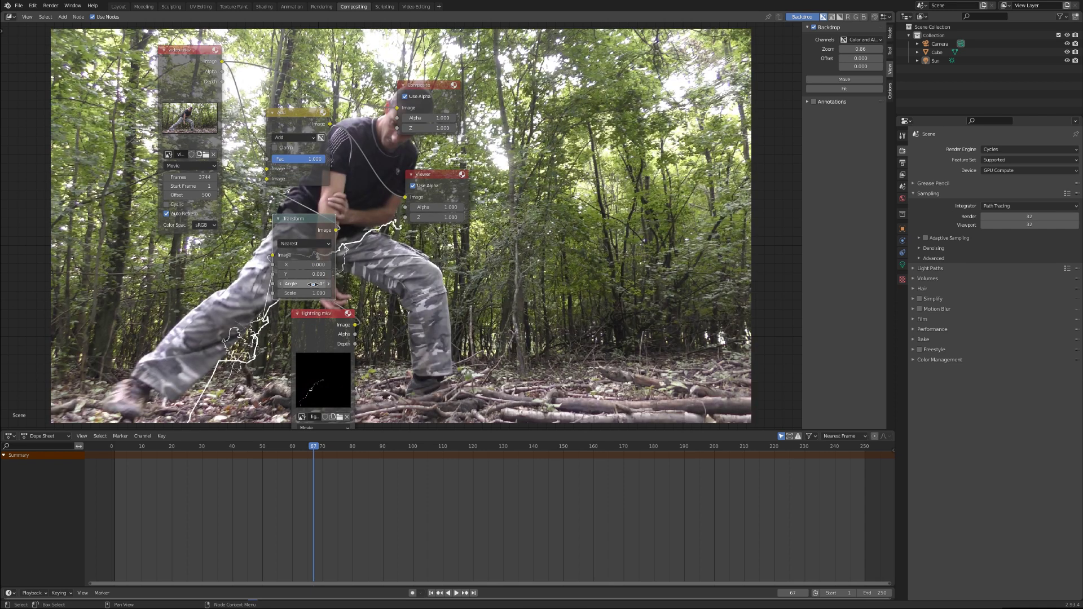
- Offset the lightning via Transform to about X -197, Y -165, then check frame 12
middle_drag(480, 252, 420, 208)
drag(251, 220, 41, 220)
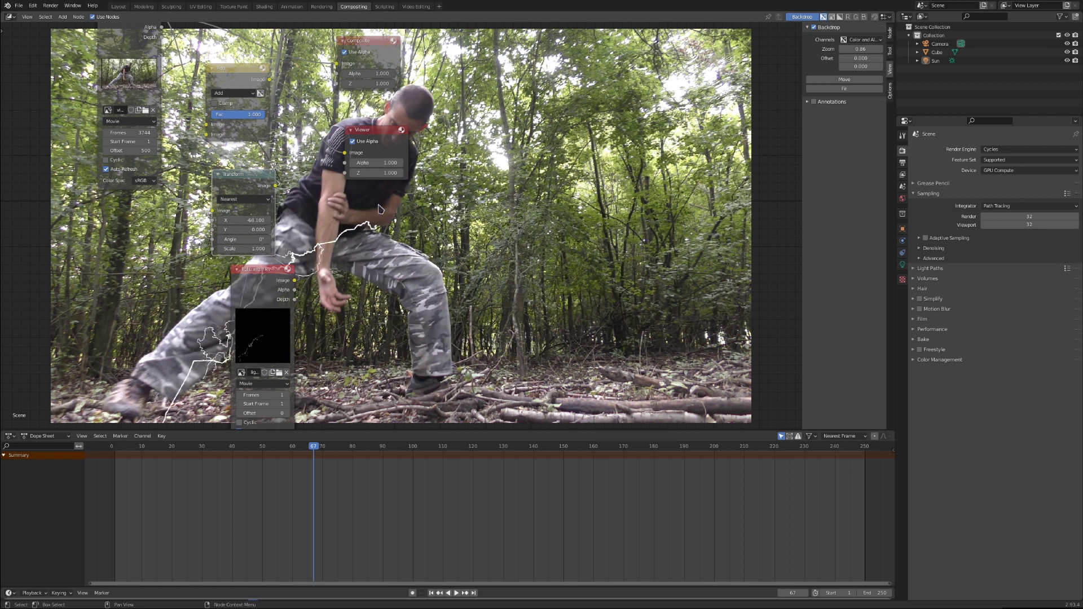
drag(367, 132, 462, 125)
drag(240, 223, 9, 222)
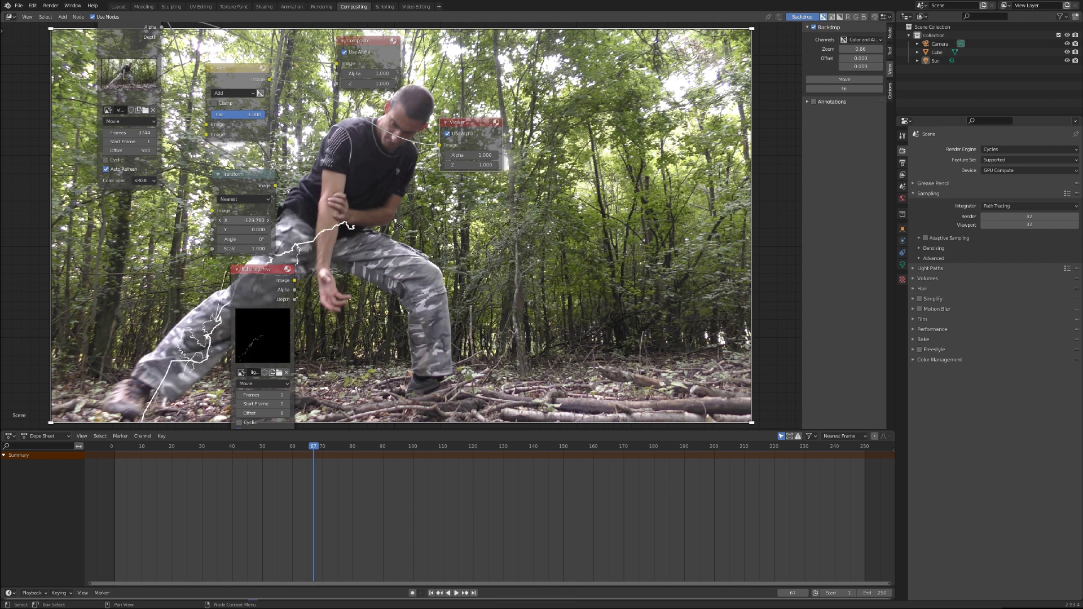
drag(242, 230, 39, 220)
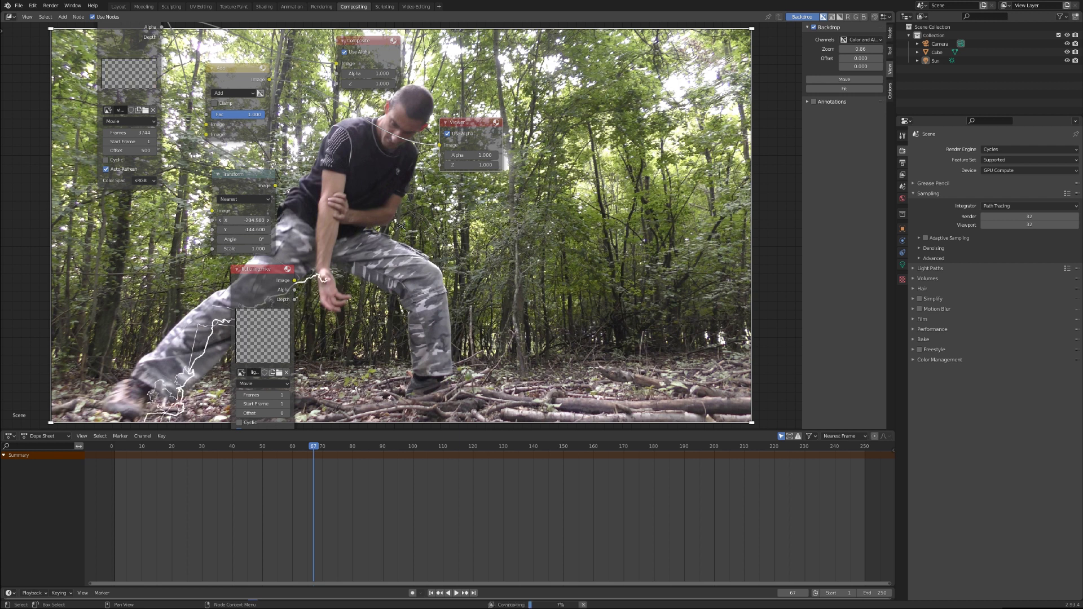
mouse_move(248, 230)
mouse_down()
mouse_move(195, 230)
mouse_move(248, 244)
mouse_up()
drag(270, 301, 250, 306)
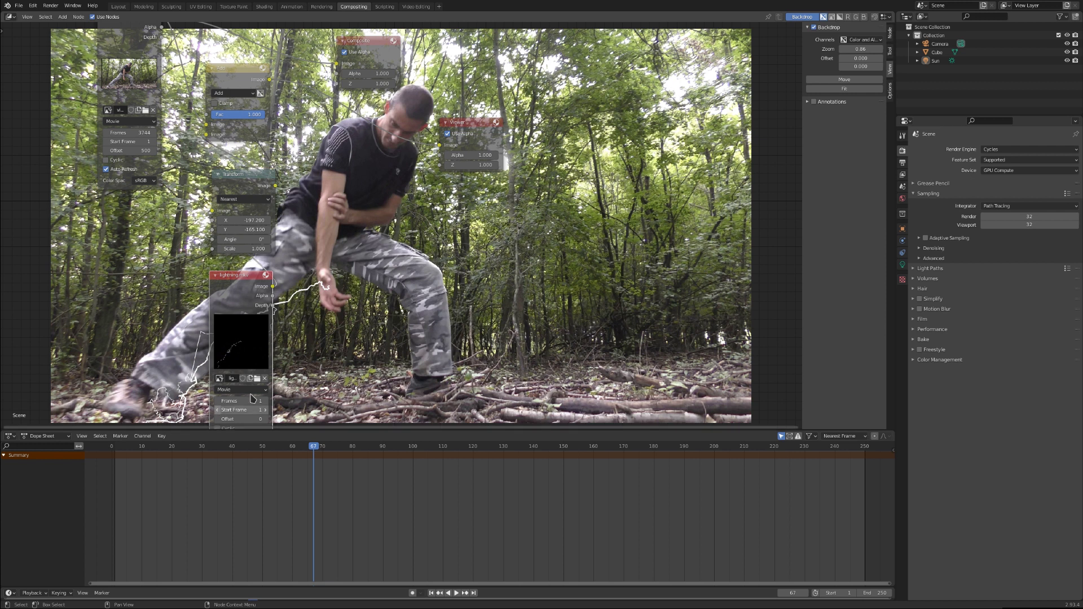
click(149, 450)
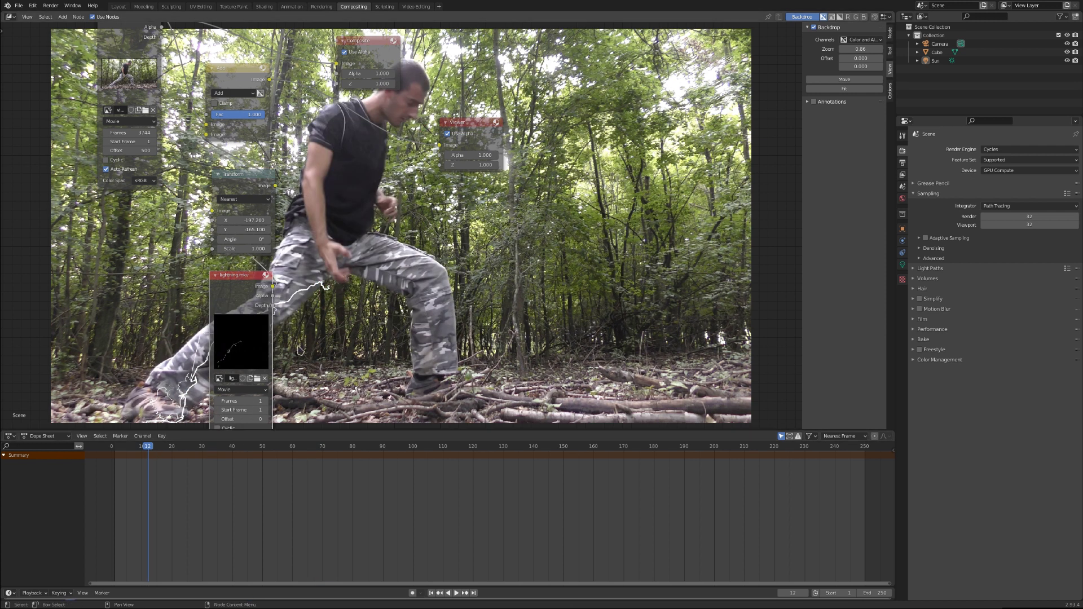
- Show the lightning node's properties in the Node tab and jump to frame 23
middle_drag(251, 326, 238, 268)
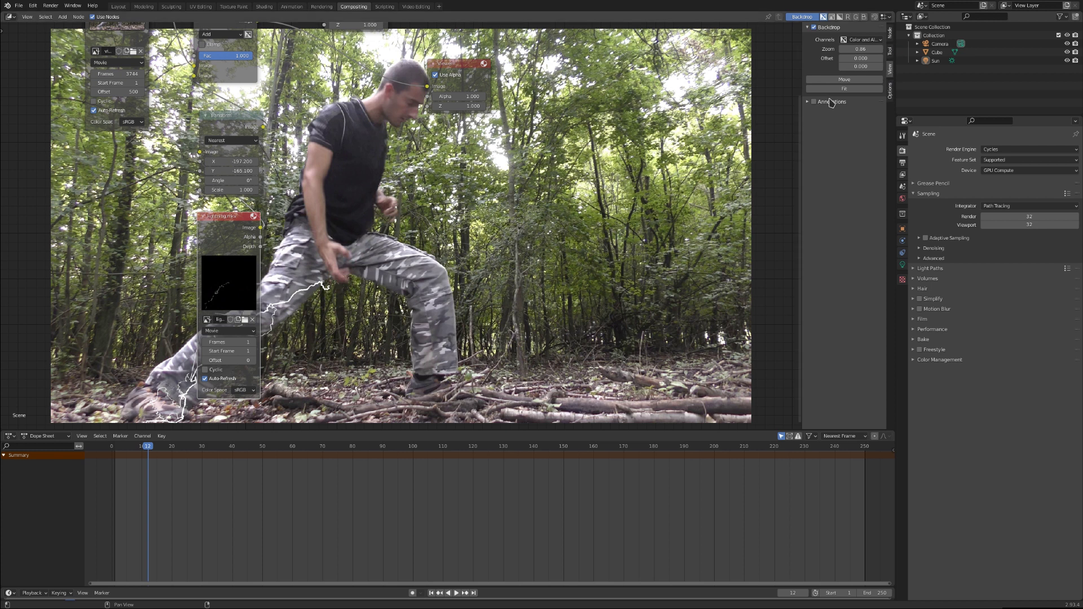
click(891, 32)
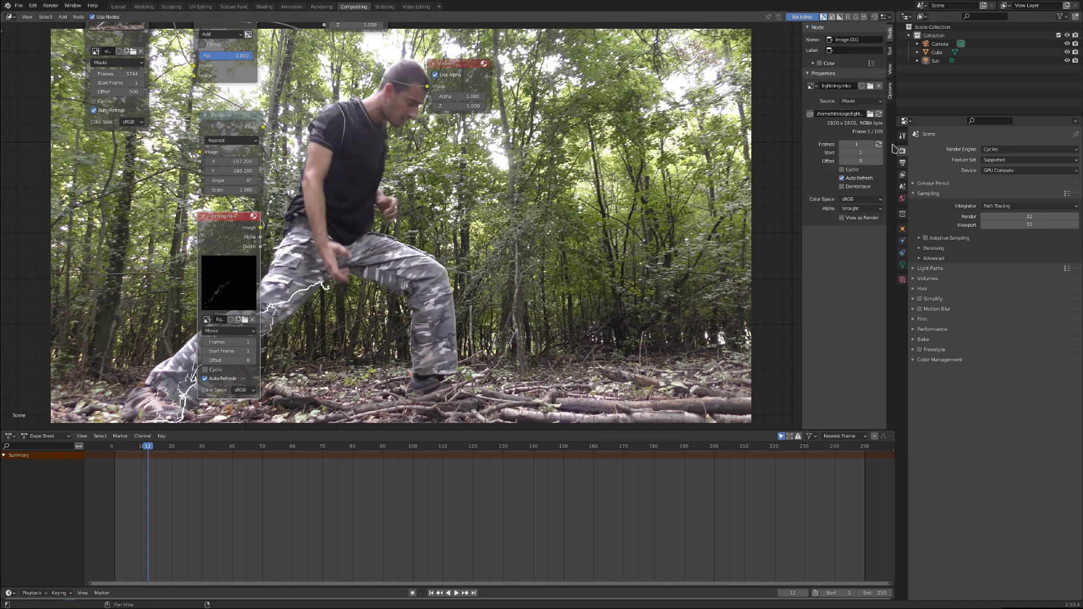
middle_drag(432, 248, 366, 250)
click(181, 448)
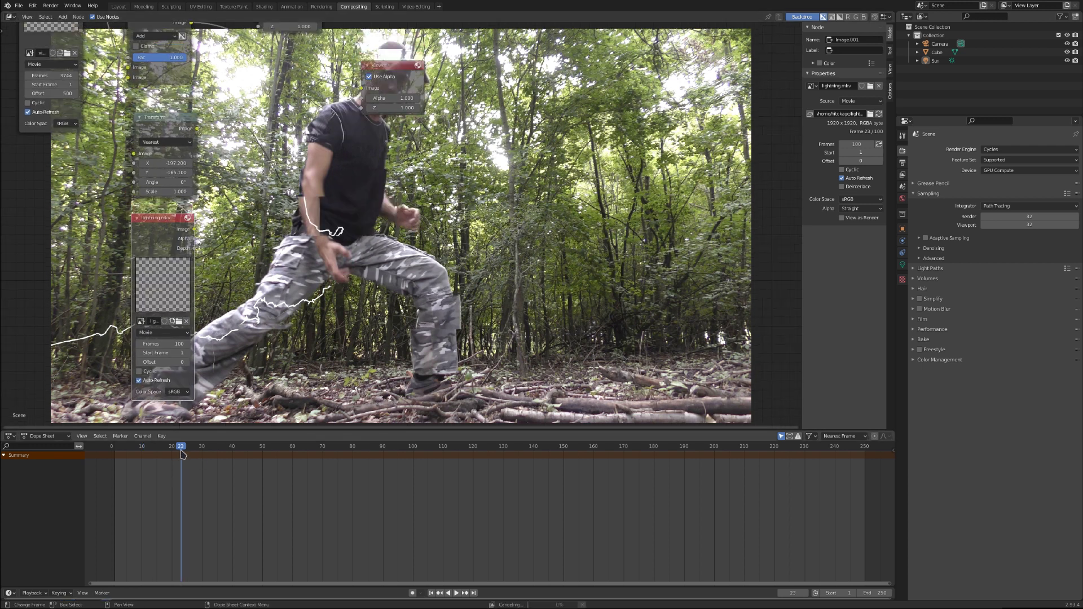
- Set the forest video's offset to 600, lower the lightning's Y offset, and review around frame 32
click(59, 93)
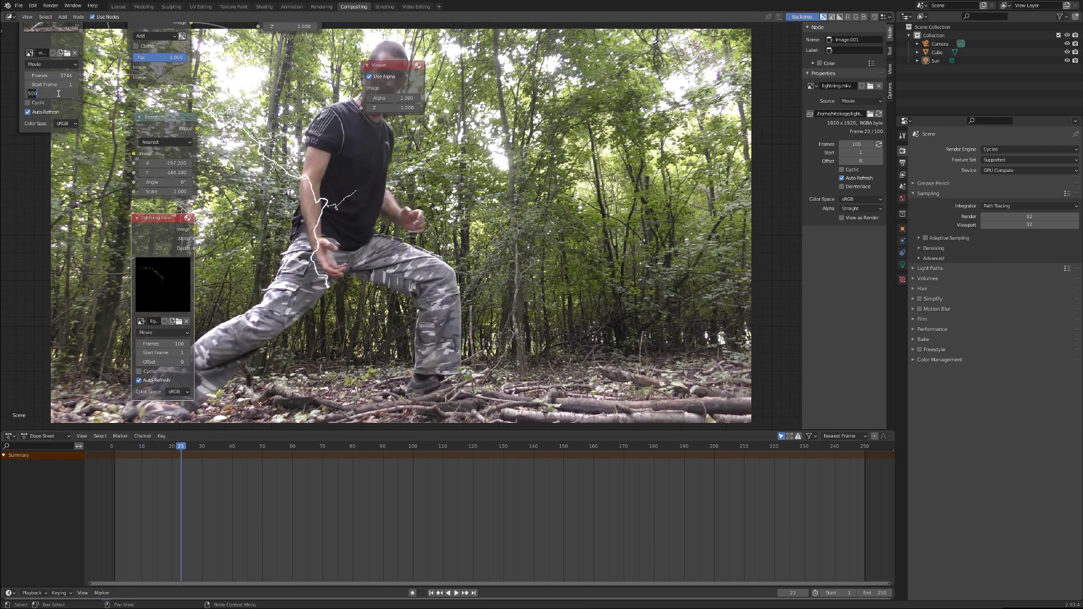
key(Return)
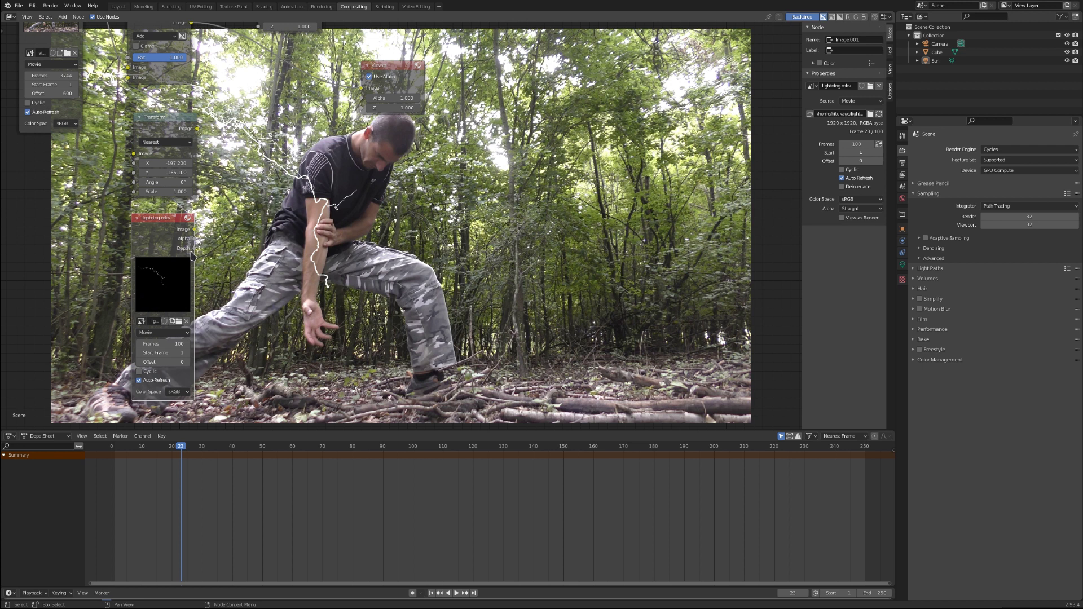
mouse_move(167, 172)
mouse_down()
mouse_move(139, 172)
mouse_move(160, 164)
mouse_up()
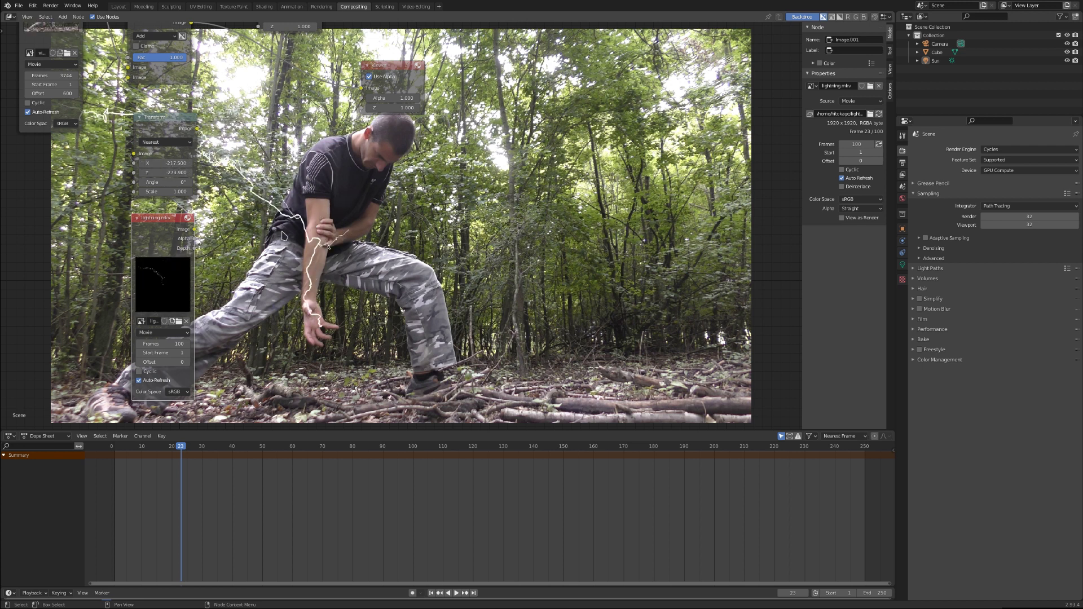
key(Right)
key(Right)
key(Right)
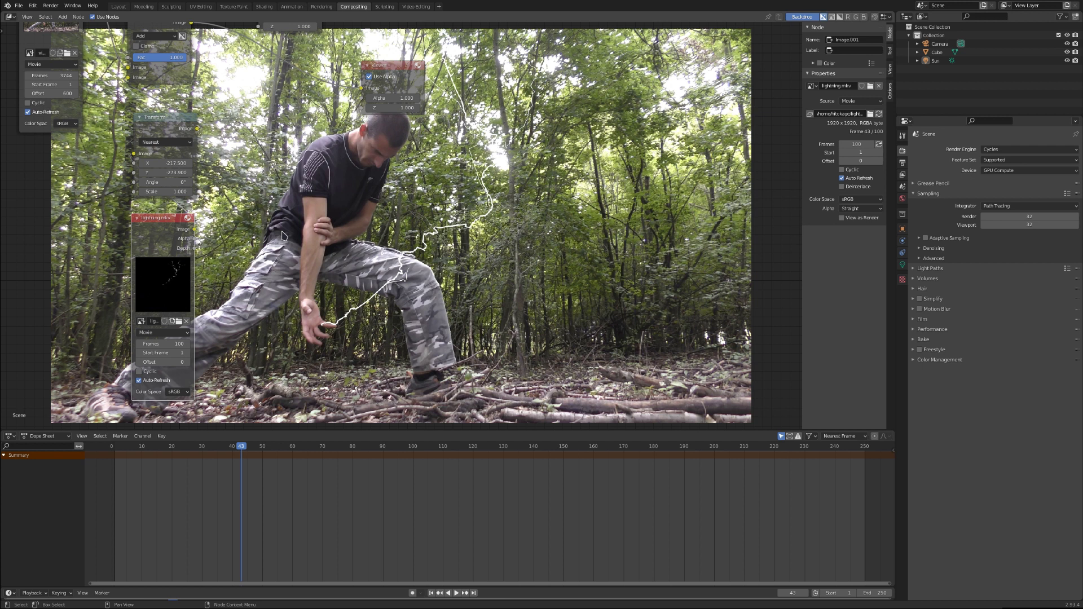
key(Left)
key(Left)
key(Left)
key(Left)
key(Left)
key(Left)
key(Left)
key(Left)
key(Left)
key(Left)
key(Left)
key(Left)
key(Left)
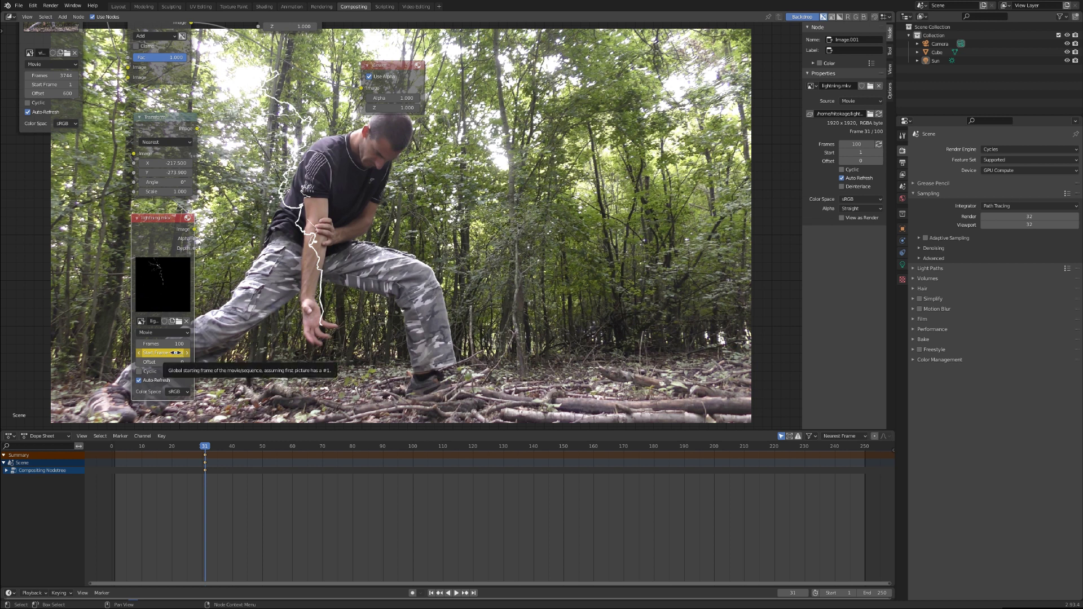
- Keyframe the lightning's Start Frame and view its channel in the Graph Editor
right_click(175, 352)
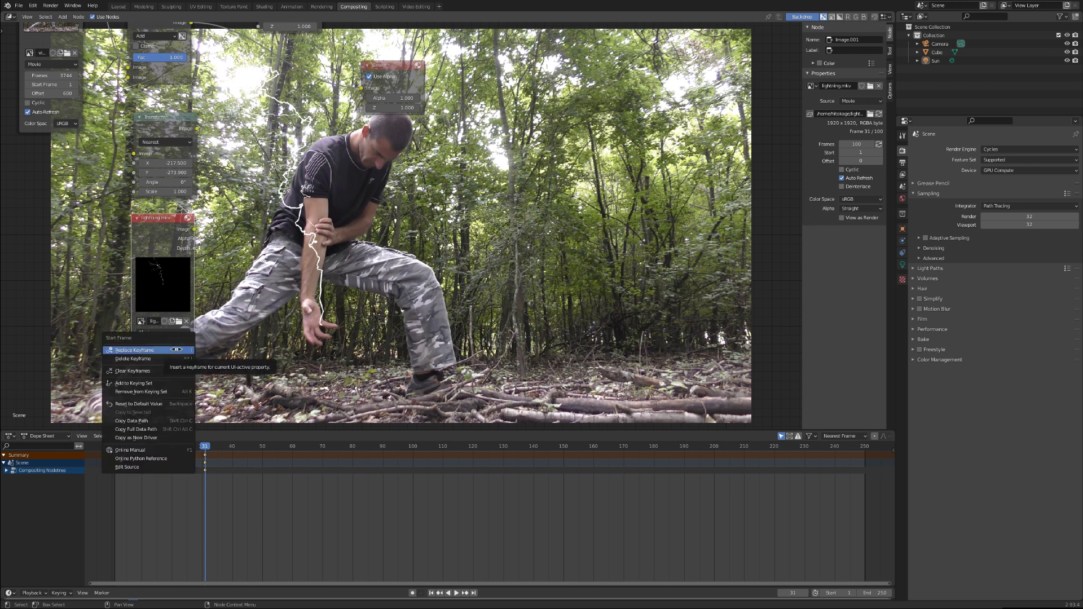
click(177, 350)
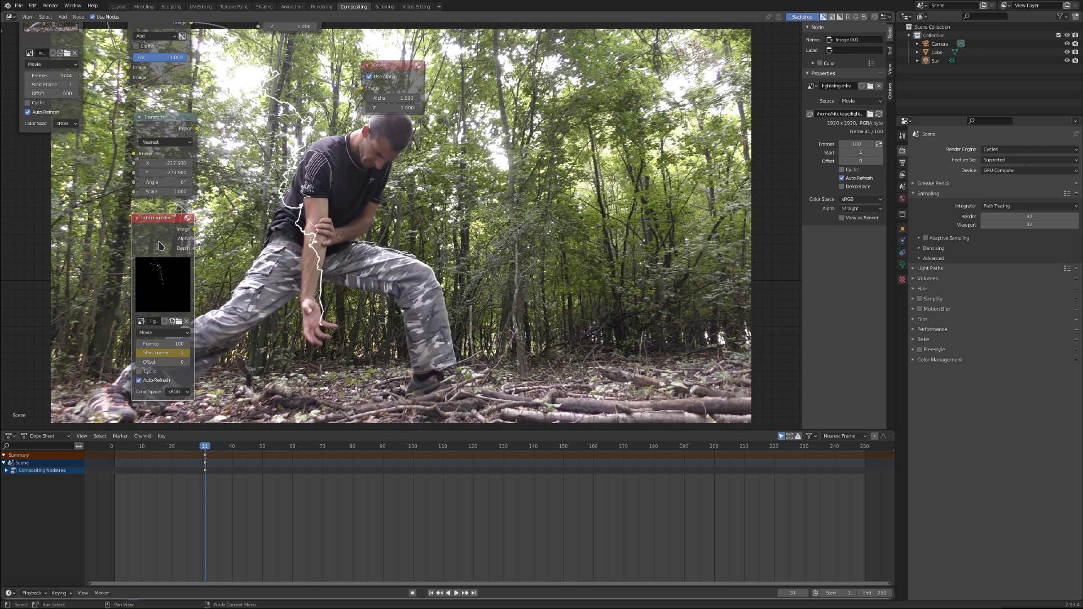
click(10, 16)
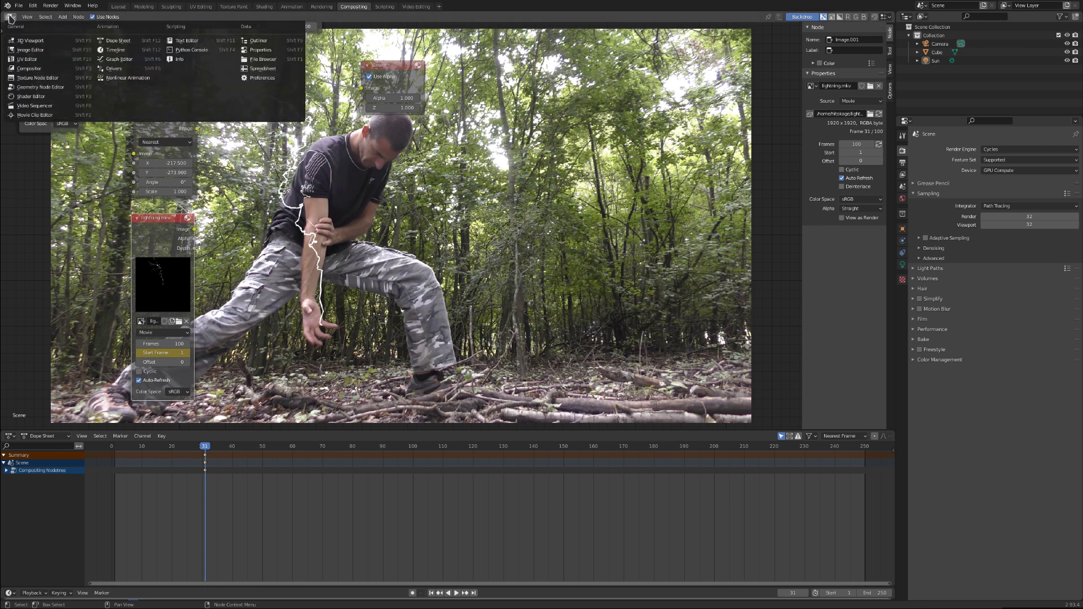
click(129, 60)
click(6, 44)
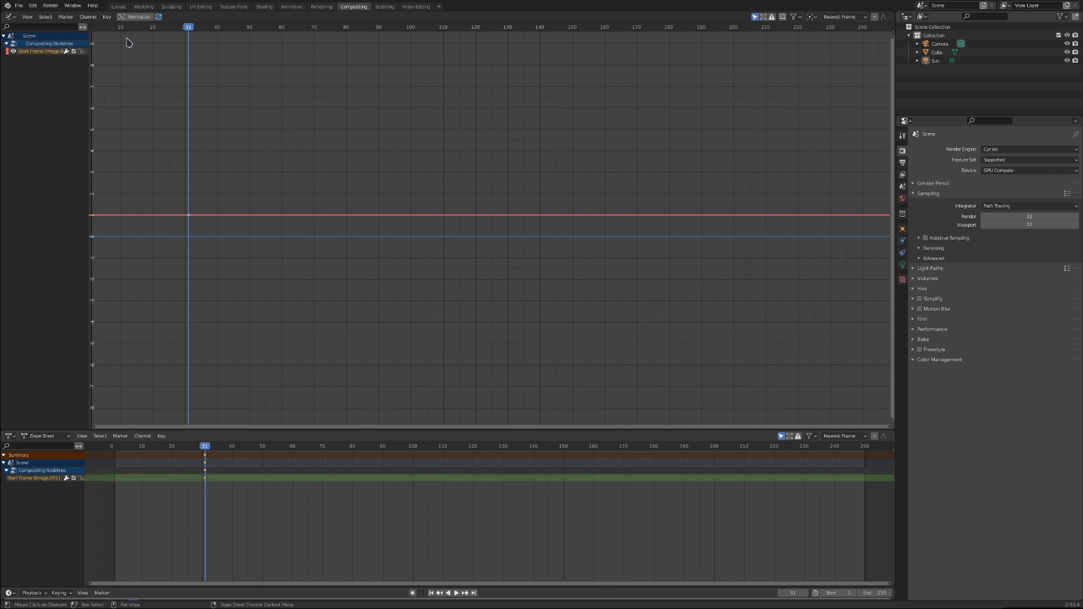
- Briefly return to the compositor nodes, then switch the area back to the Graph Editor
click(10, 17)
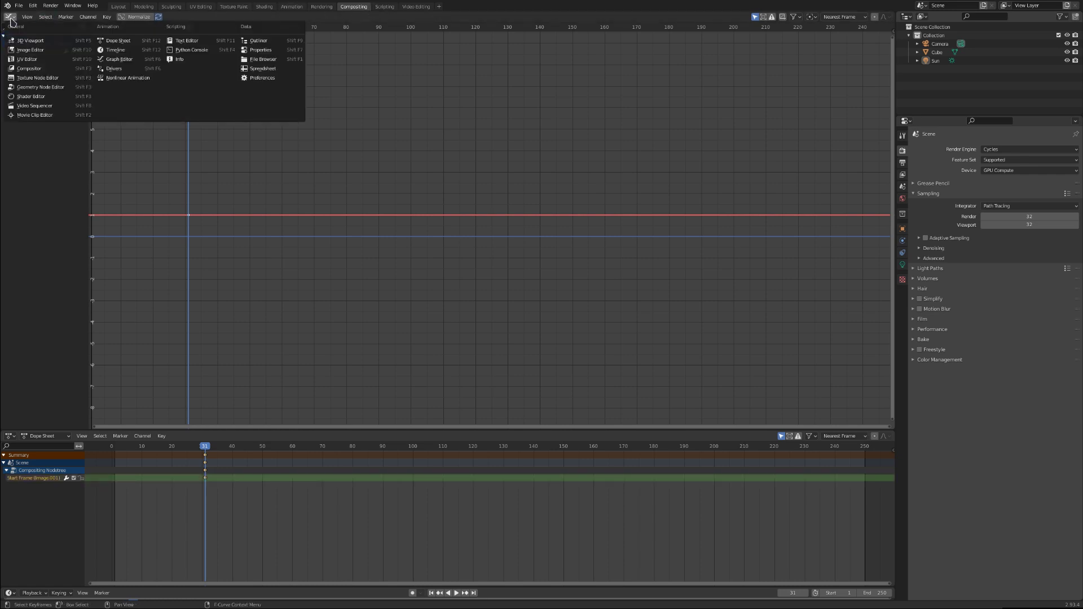
click(35, 68)
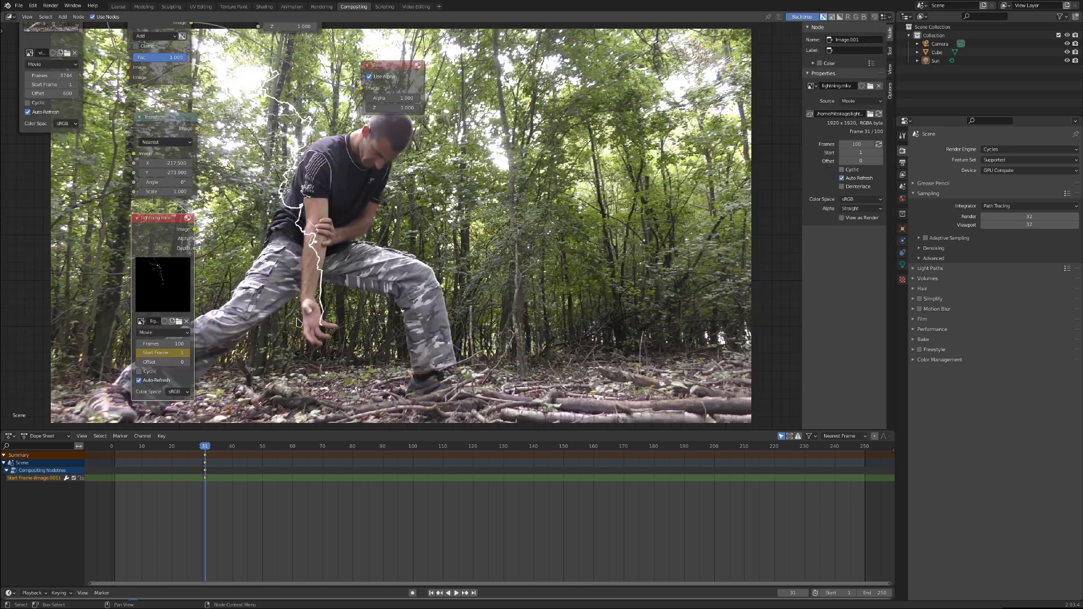
click(10, 16)
click(102, 66)
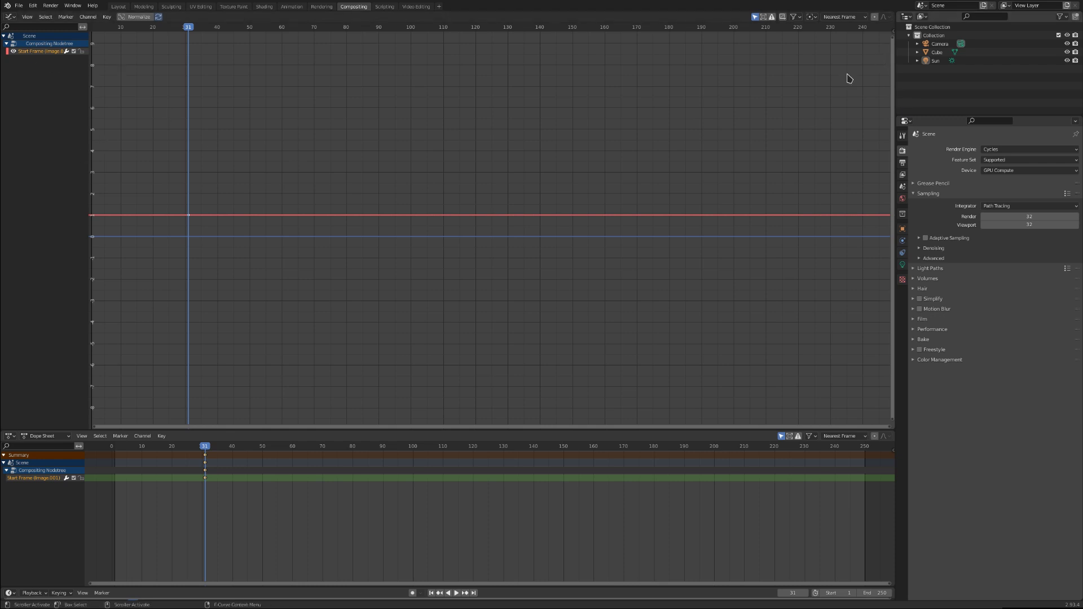
- Give the Start Frame curve a Noise modifier with strength 22.5, and begin entering scale 0.3
key(n)
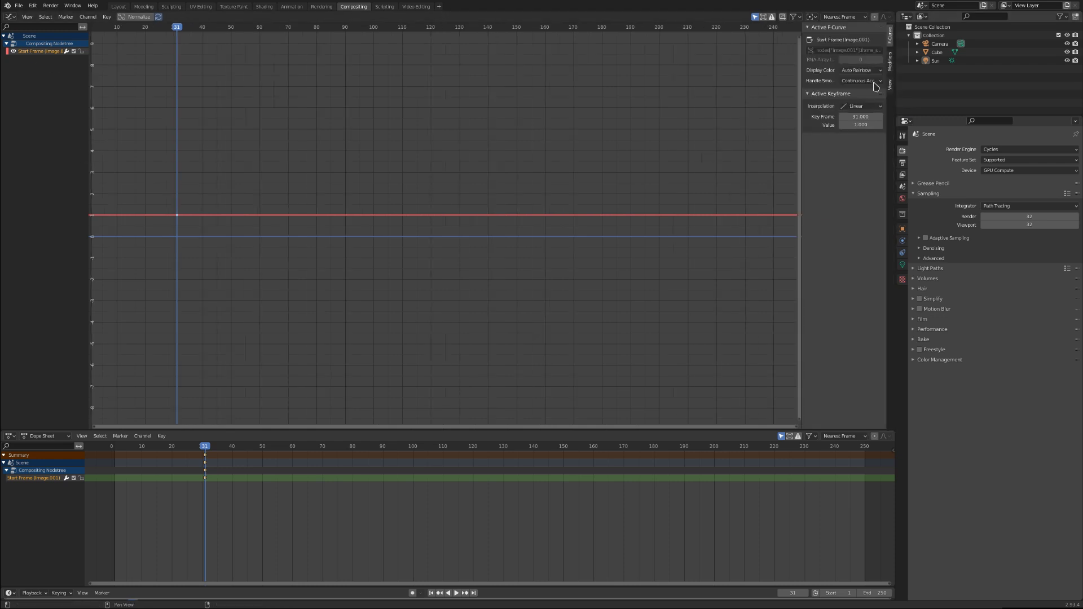
click(890, 70)
click(834, 29)
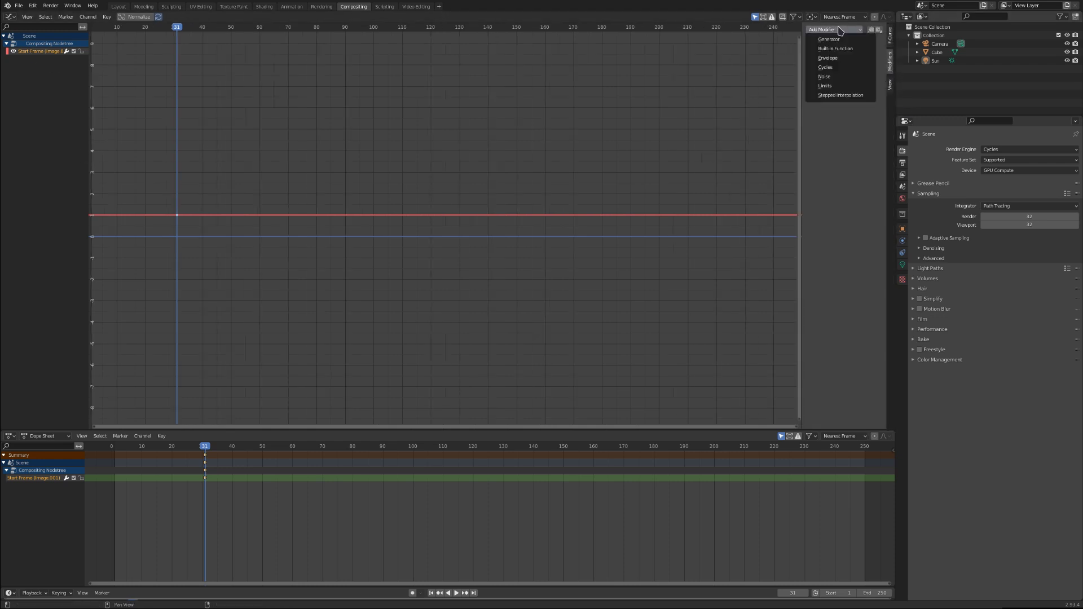
click(826, 82)
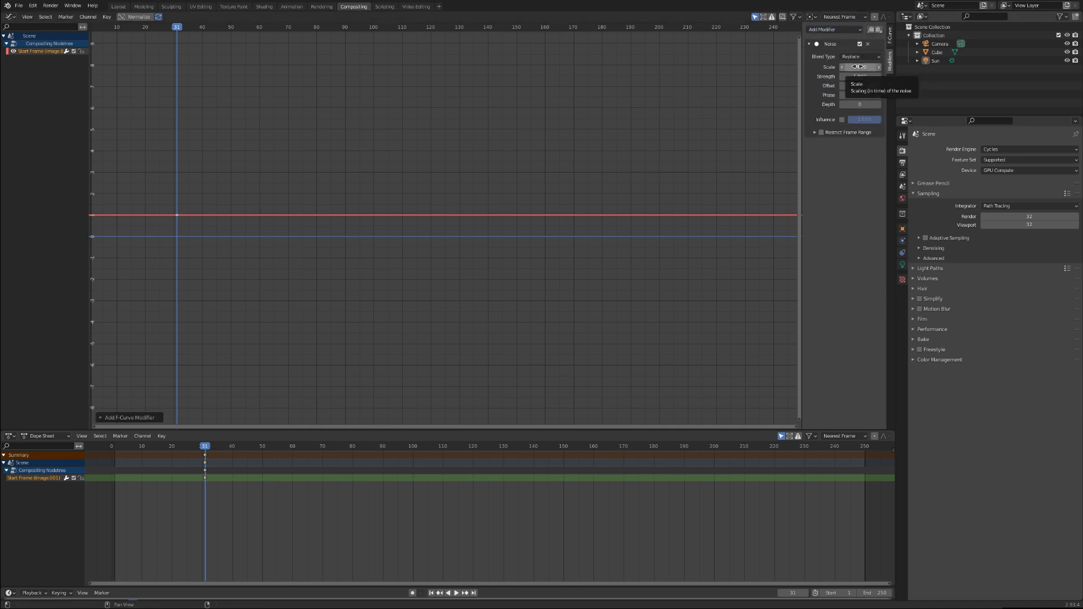
drag(857, 67, 886, 66)
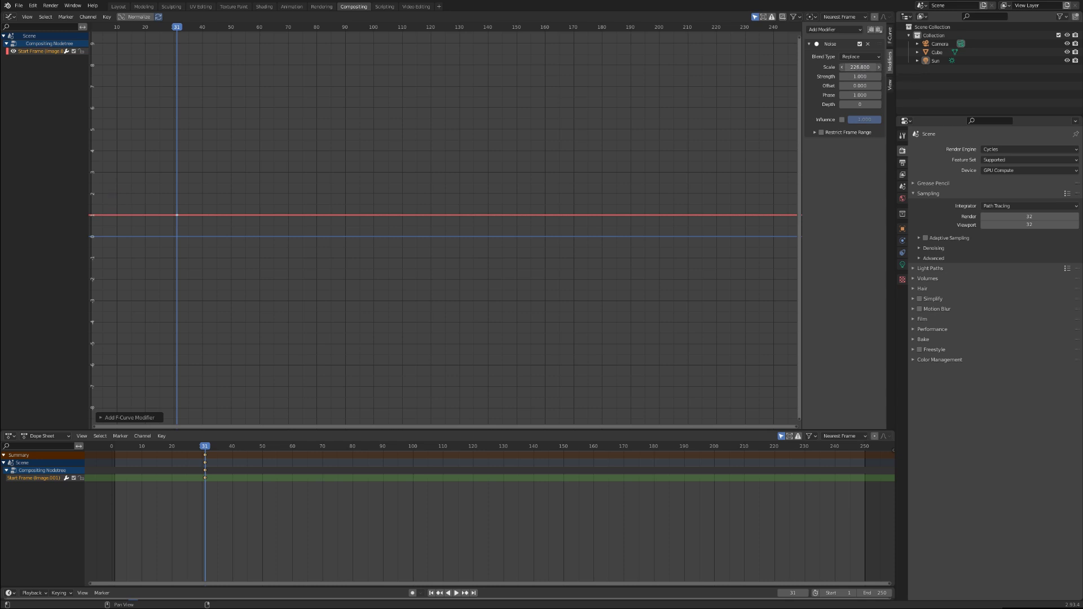
drag(859, 76, 896, 77)
scroll(448, 273, down, 4)
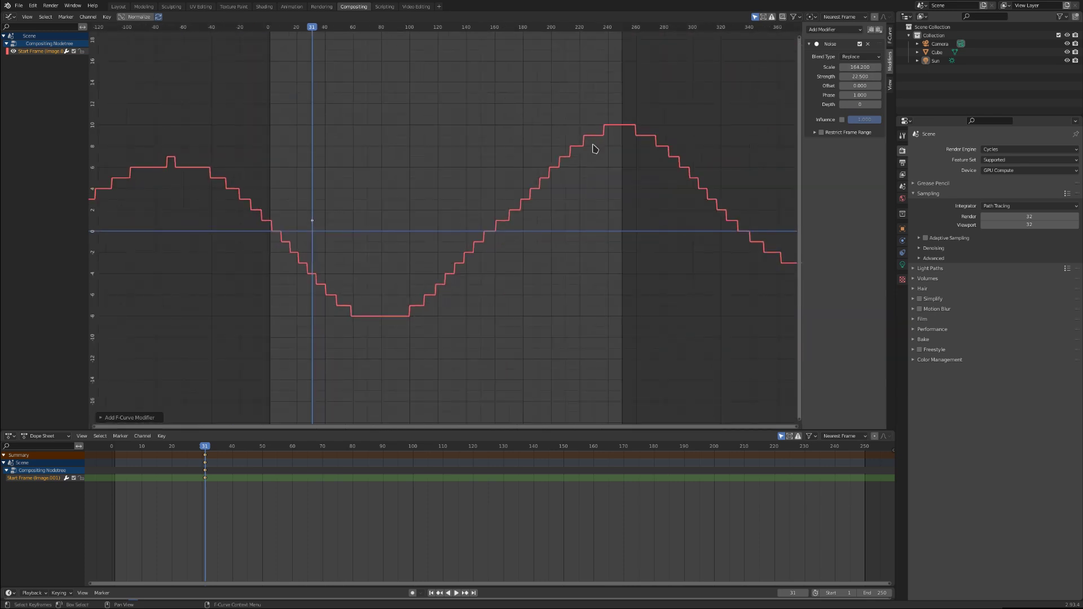
scroll(515, 285, down, 6)
scroll(478, 256, up, 4)
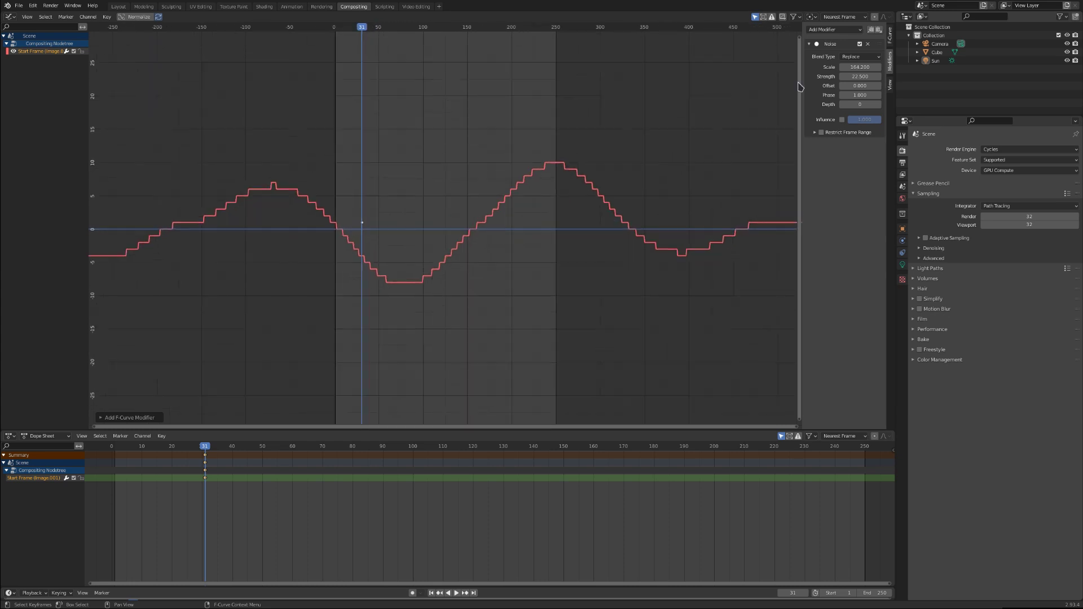
click(853, 67)
- Confirm the noise scale of 0.3 and raise the Noise strength to 137.5
key(Return)
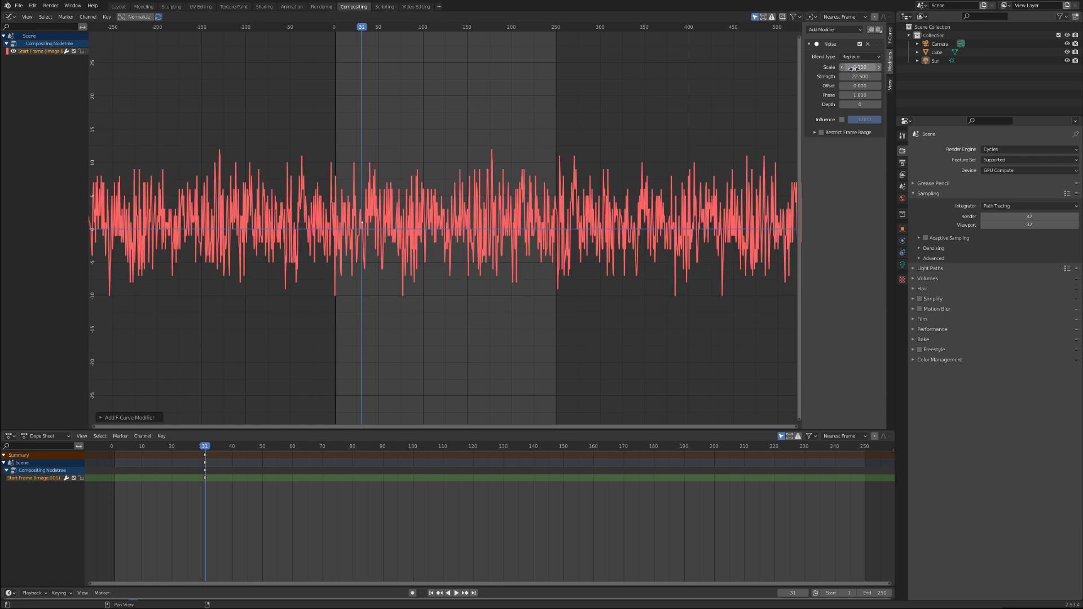
scroll(232, 227, up, 2)
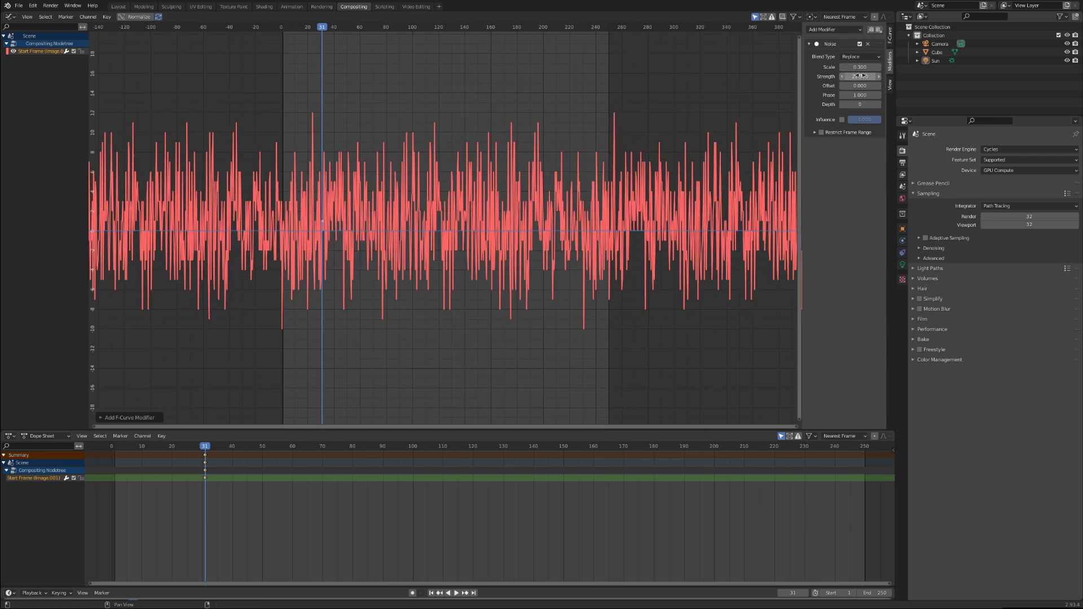
drag(860, 76, 914, 76)
scroll(795, 83, down, 3)
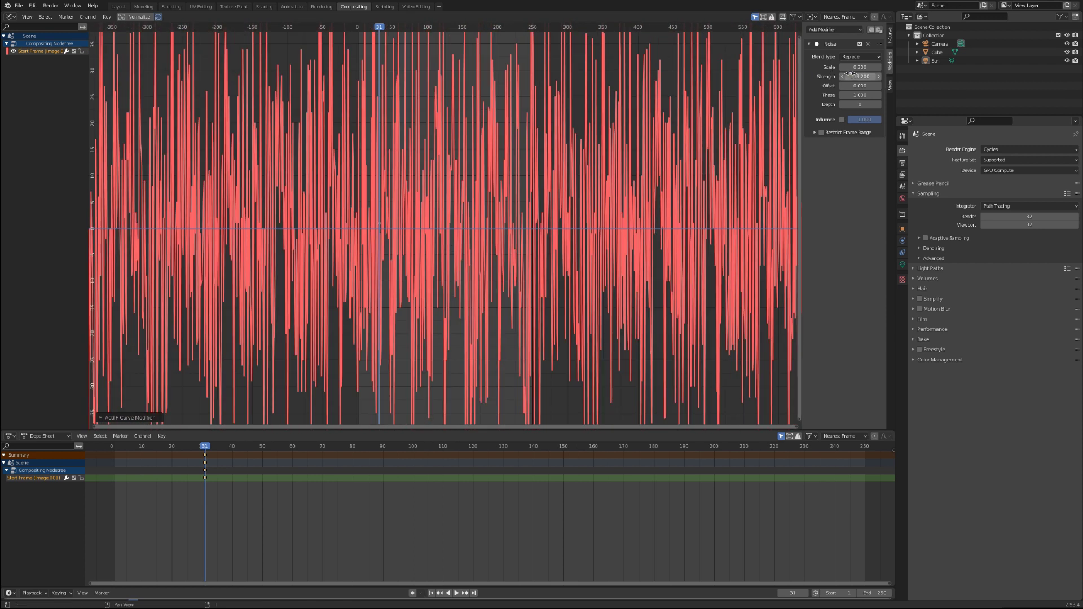
scroll(498, 199, down, 2)
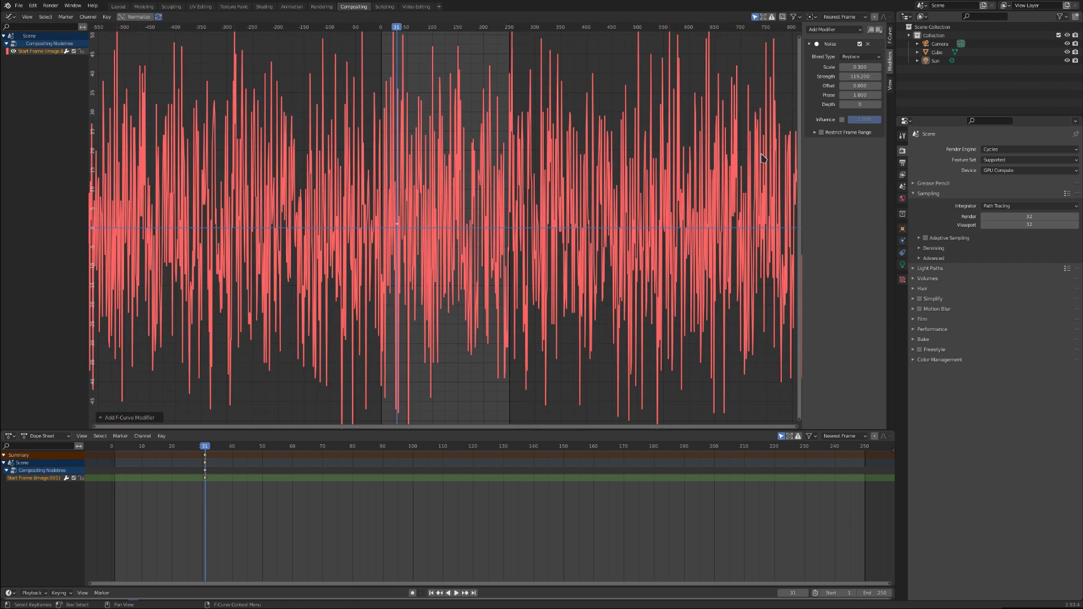
scroll(435, 205, down, 1)
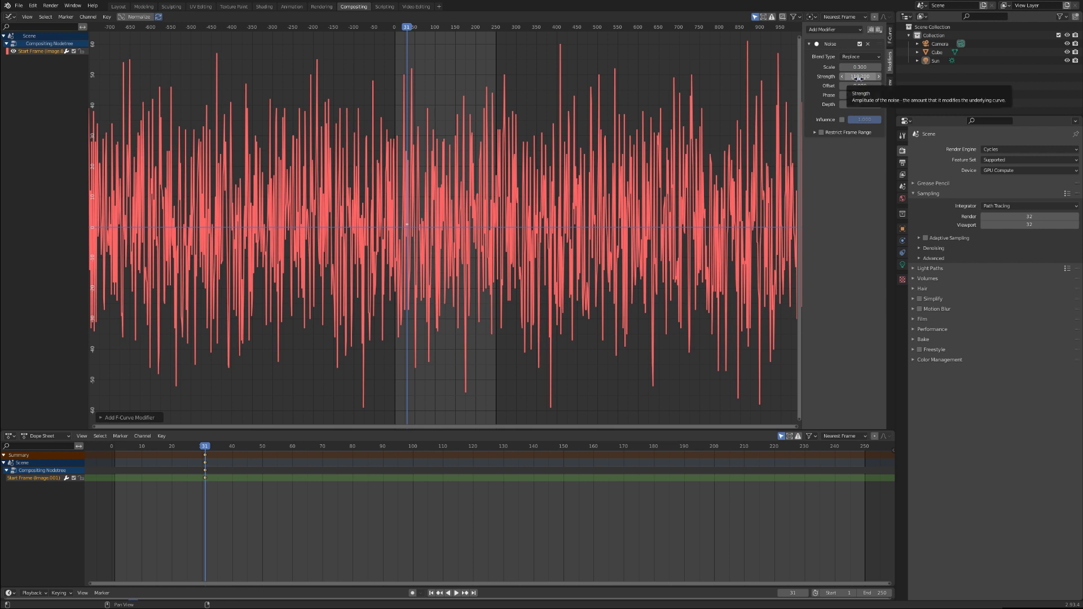
scroll(547, 254, down, 2)
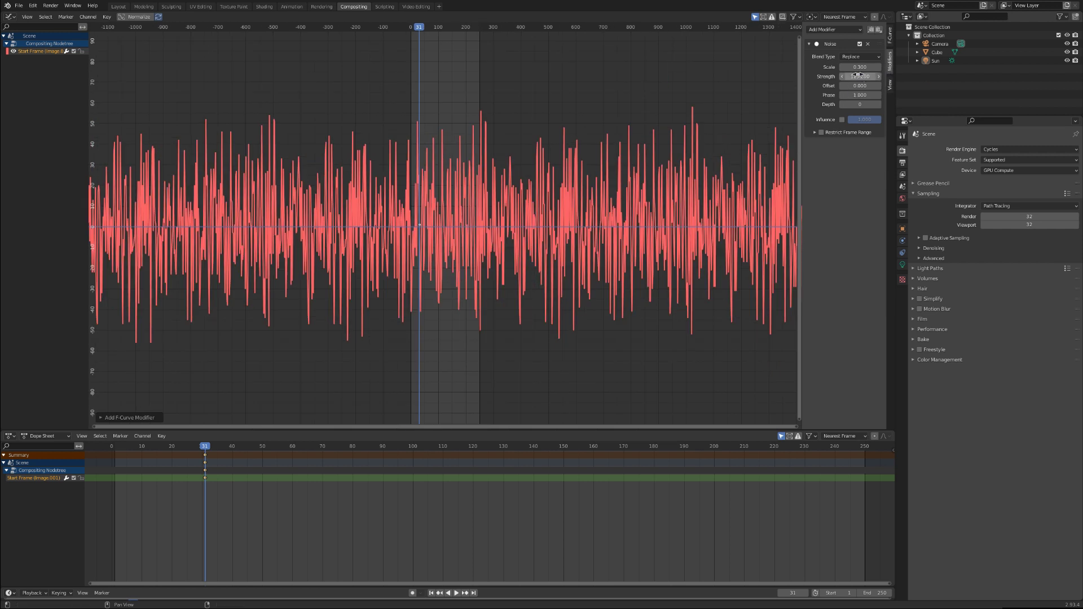
mouse_move(860, 77)
mouse_down()
mouse_move(914, 76)
mouse_move(868, 77)
mouse_up()
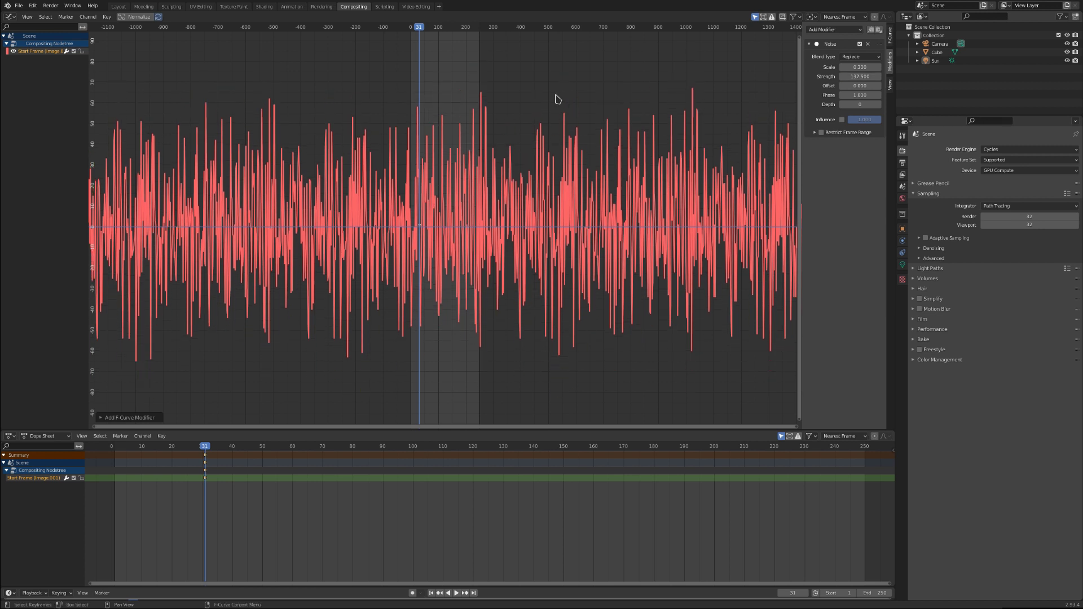
- Switch the top editor back to the Compositor node view
scroll(508, 151, up, 3)
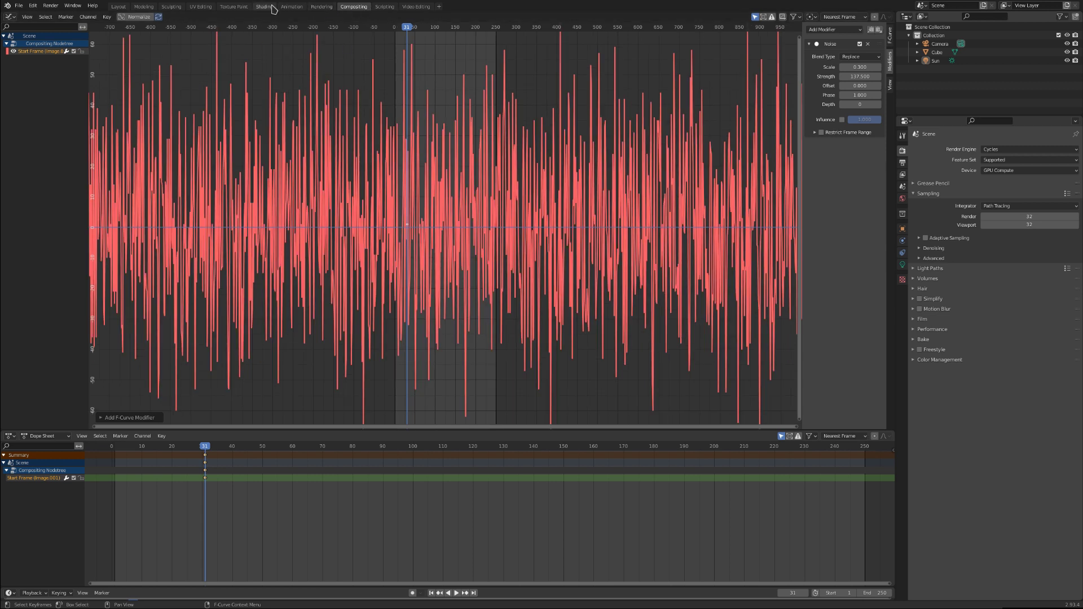
click(10, 16)
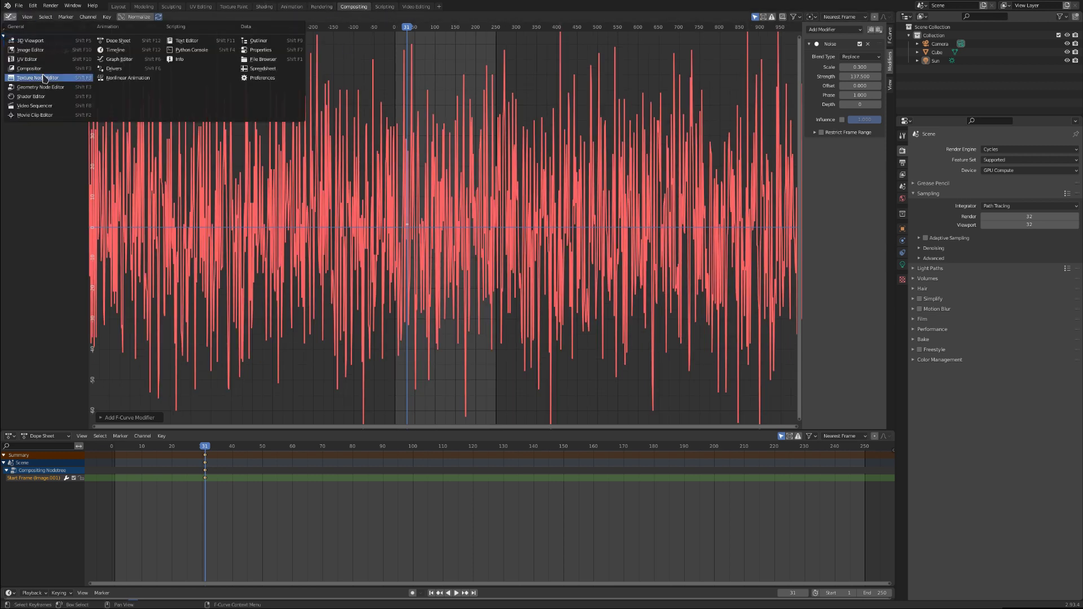
click(36, 69)
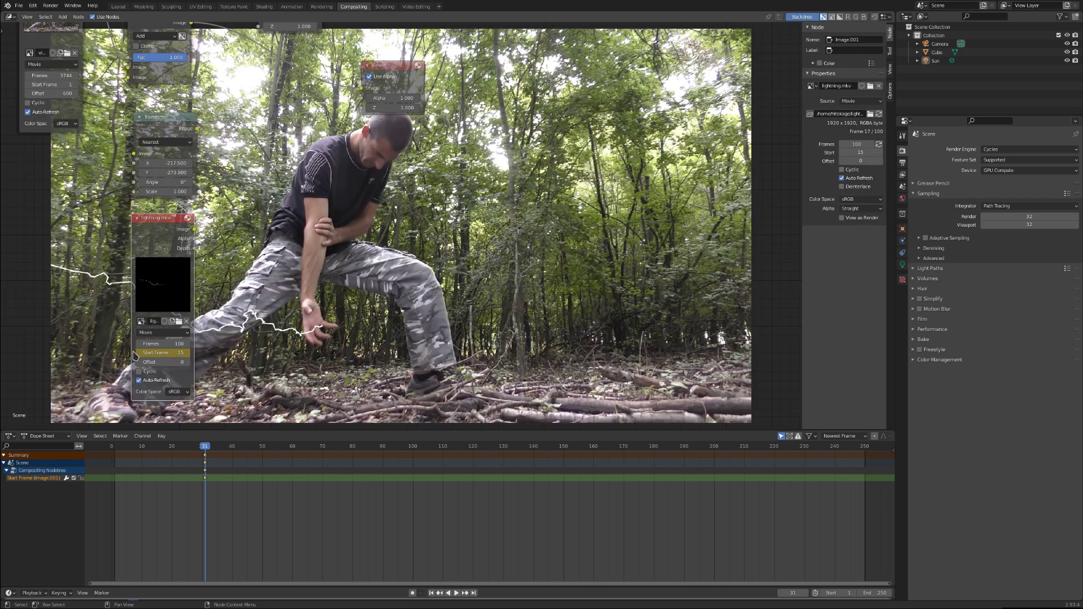
- Check the lightning node's Start Frame at frame 34 and the next two frames
middle_drag(134, 354, 298, 329)
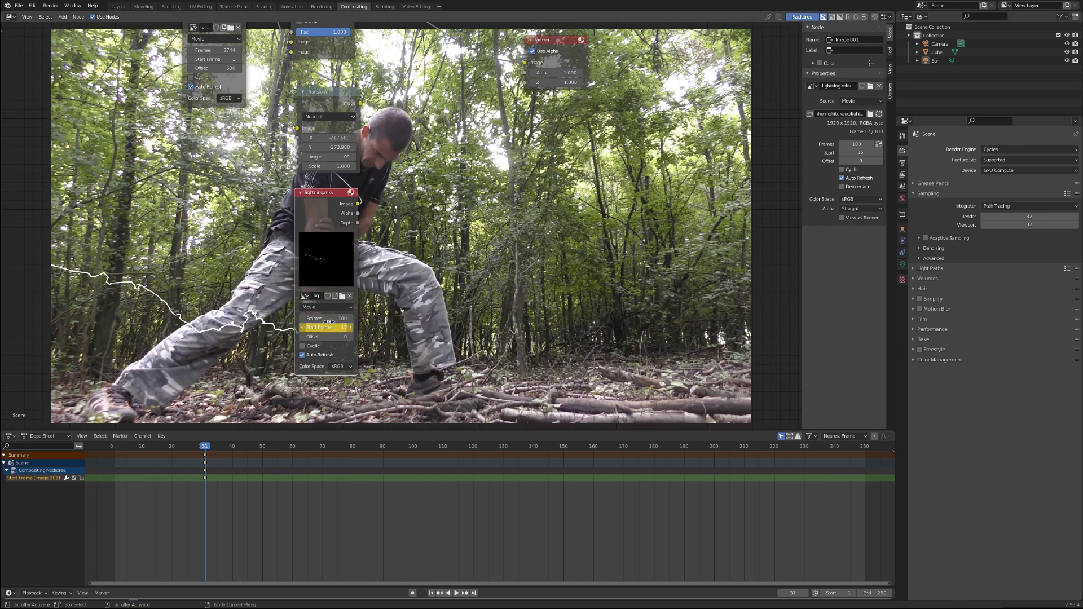
click(213, 449)
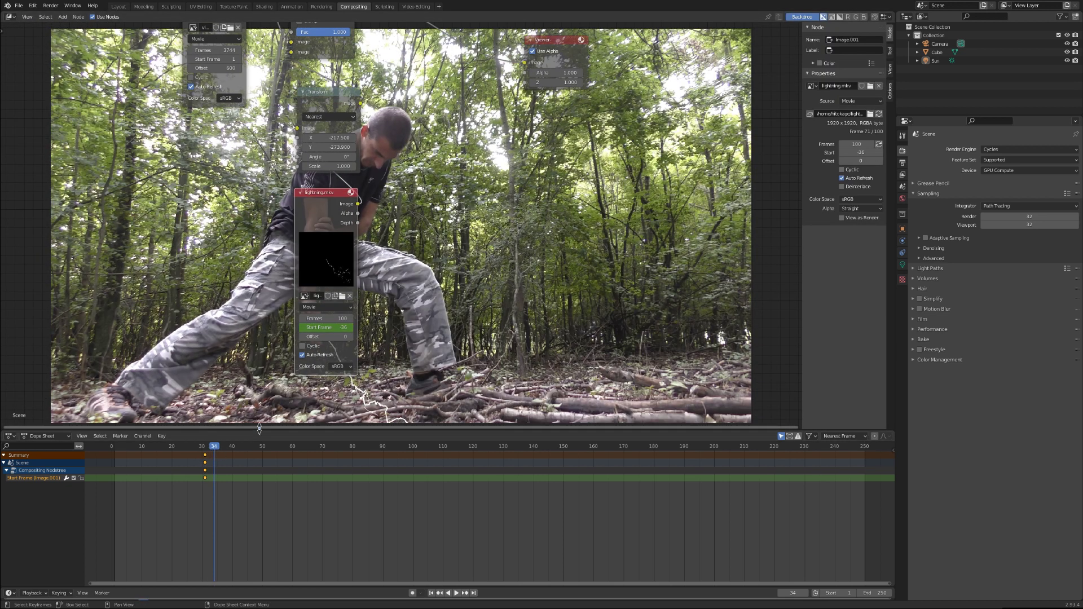
key(Right)
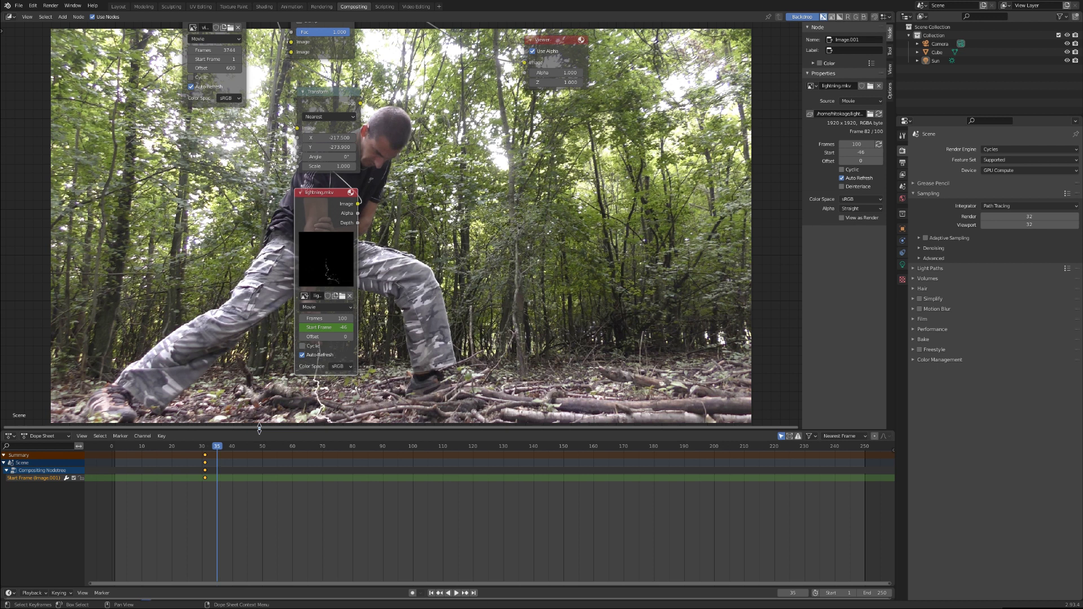
key(Right)
key(Right)
key(Right)
key(Right)
key(Right)
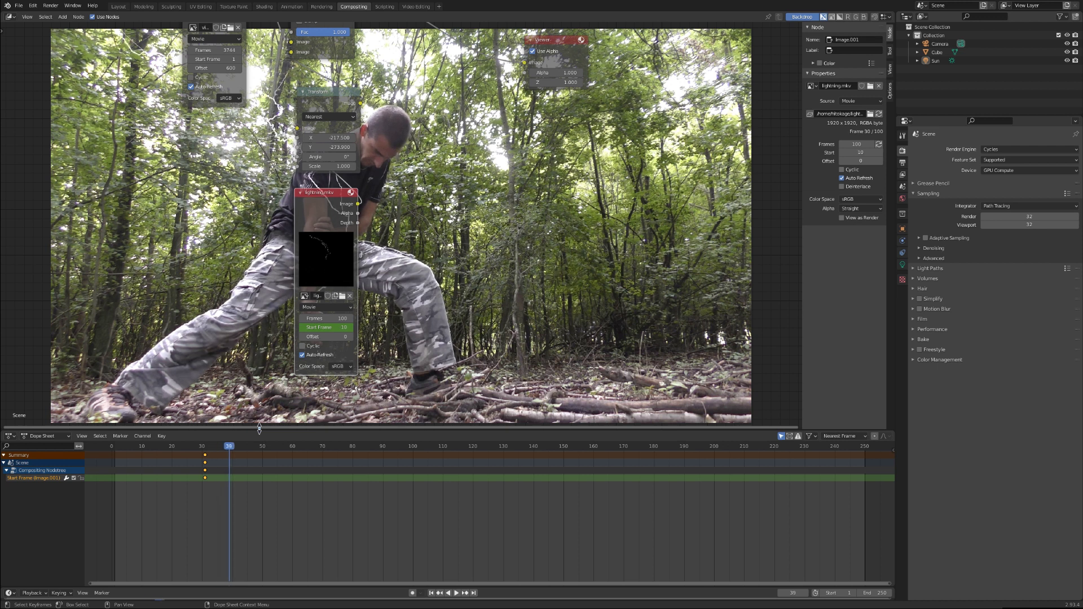
- Enter 1000 as the lightning clip's Start Frame, then re-check it at frame 39
click(318, 327)
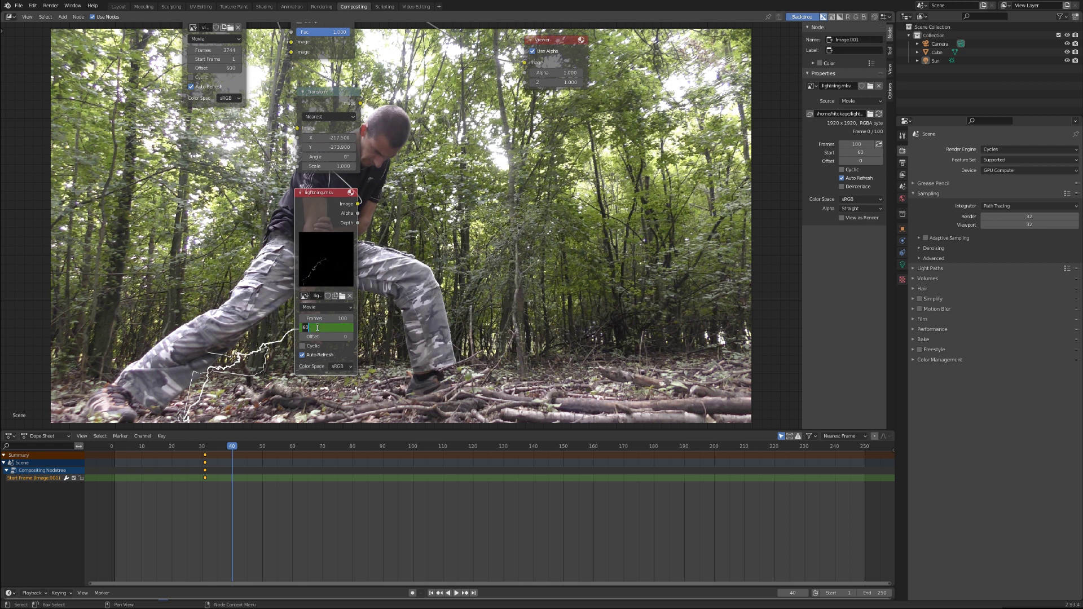
text(1000)
key(Return)
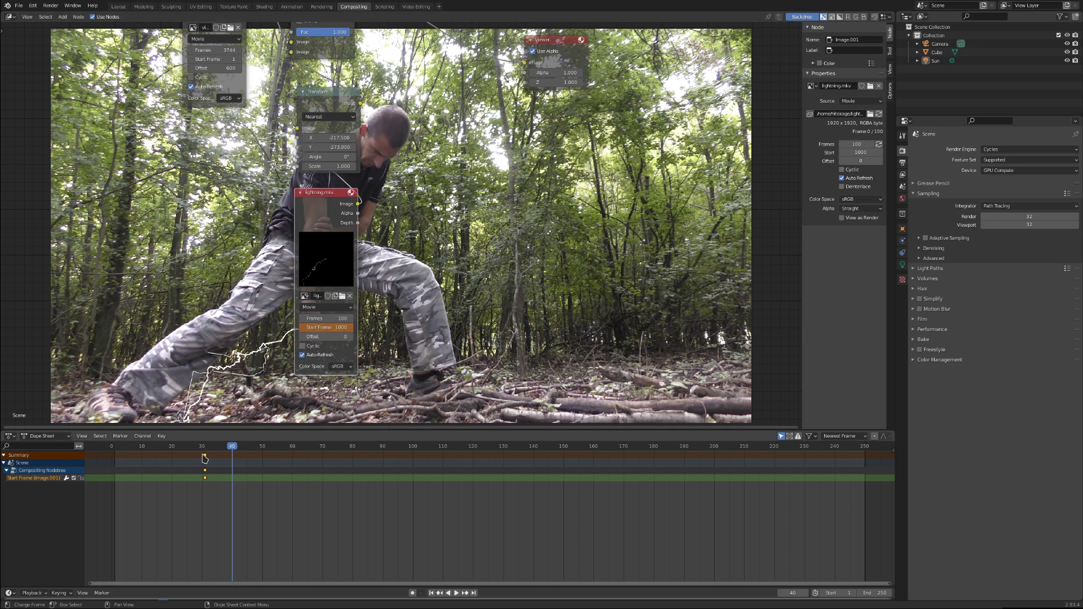
click(229, 451)
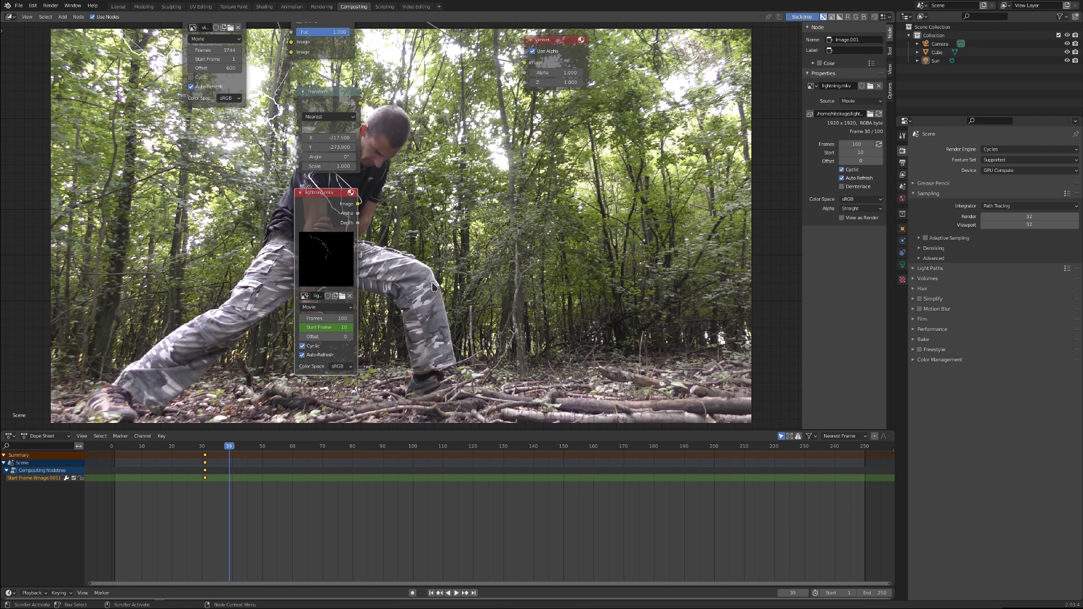
- Preview the lightning by jumping to frames 17, 10, 43, 58 and back to 9
middle_drag(432, 286, 283, 271)
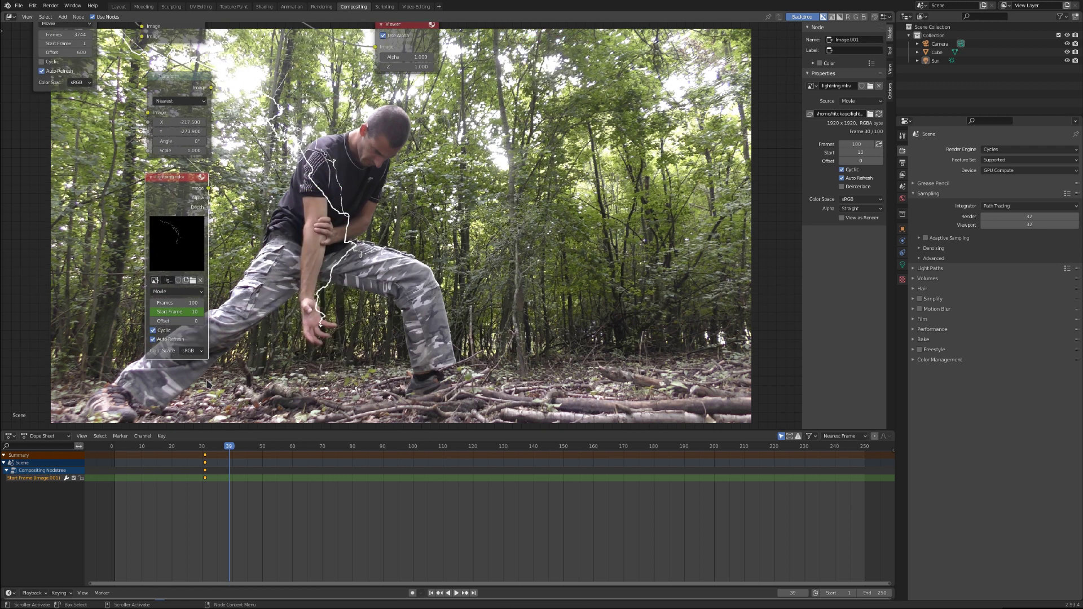
click(163, 447)
click(141, 448)
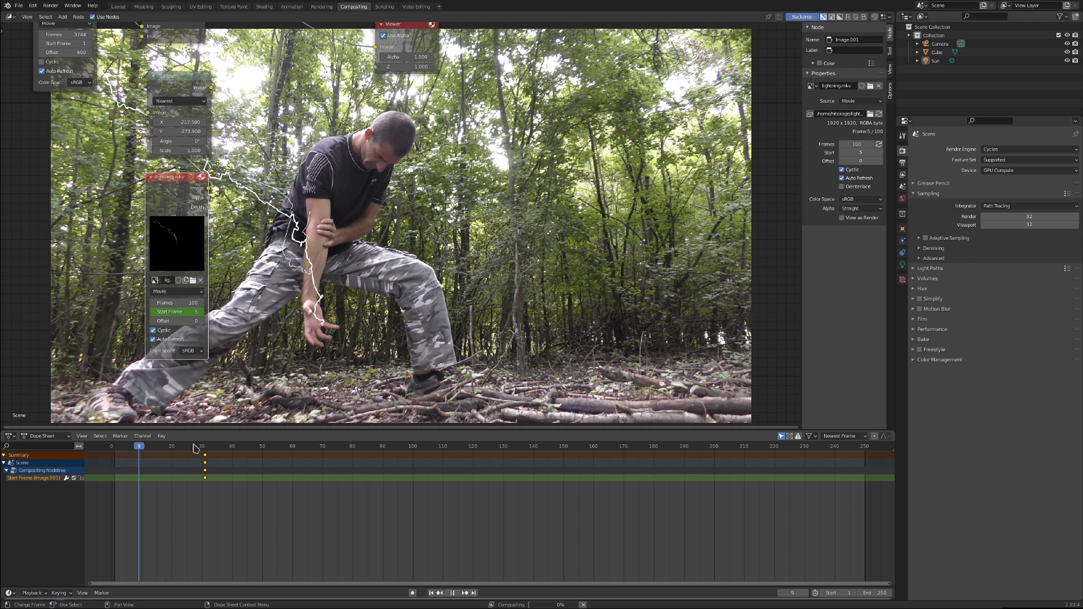
click(242, 447)
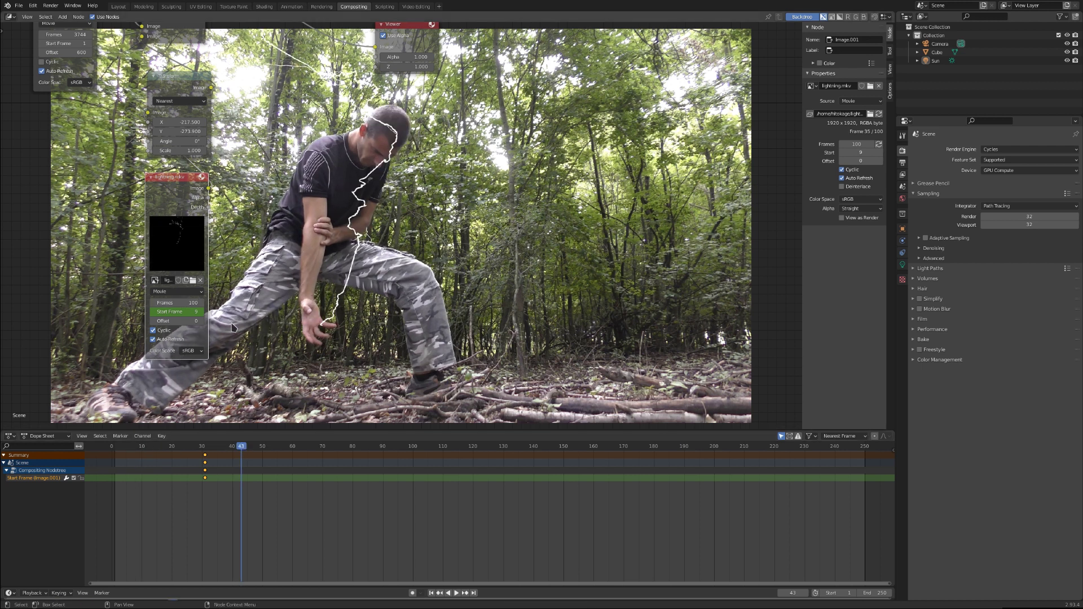
click(287, 447)
click(140, 451)
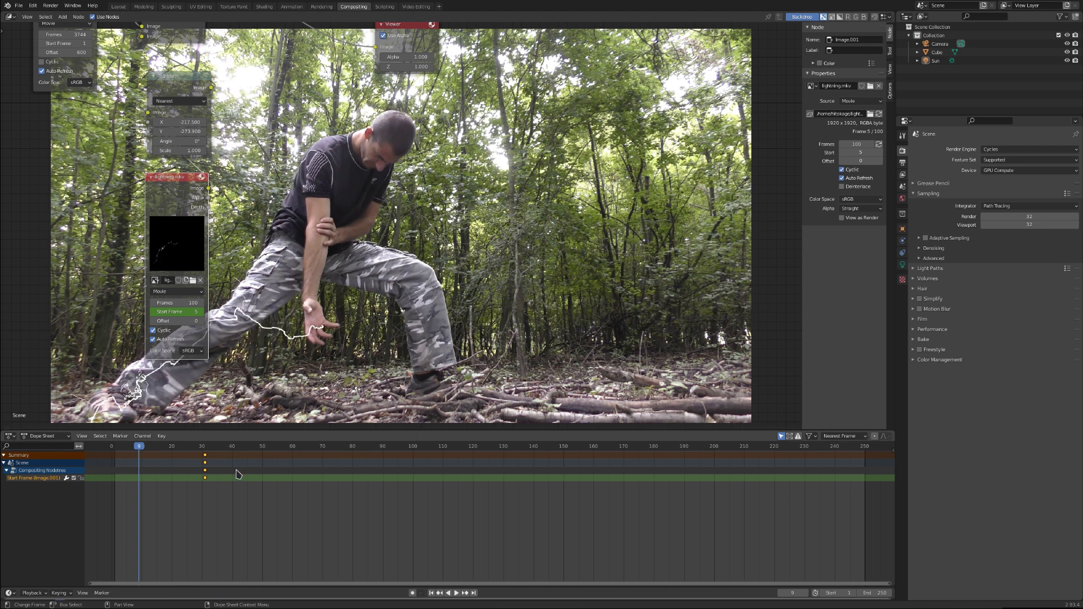
- Step forward to frame 20, watching the noise-driven Start Frame flicker in the backdrop
key(Right)
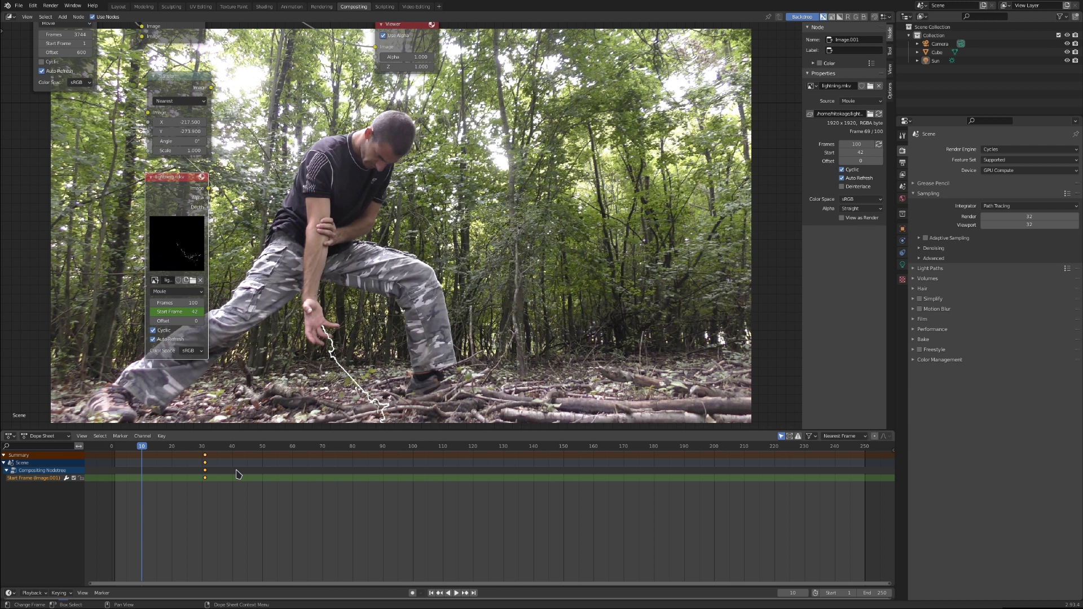
key(Right)
key(Right)
key(Right)
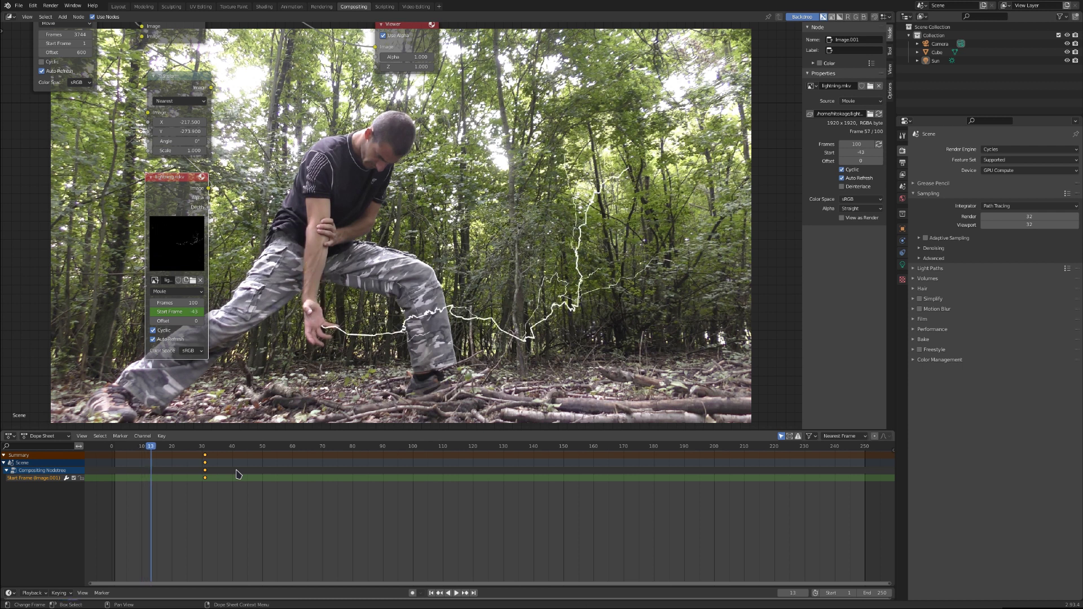
key(Right)
key(Right)
key(Right)
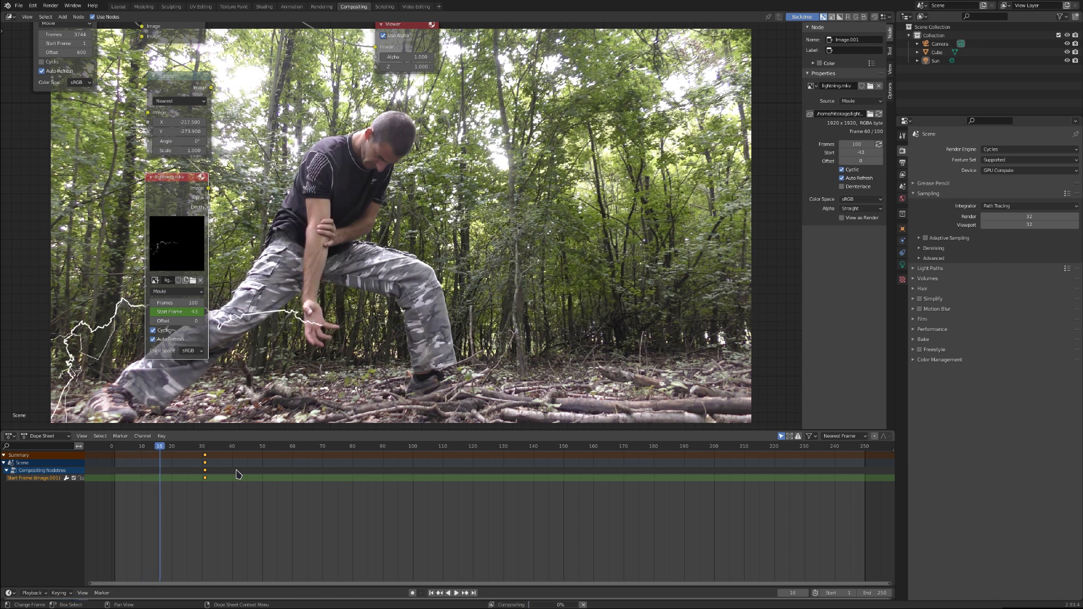
key(Right)
key(Right)
key(Right)
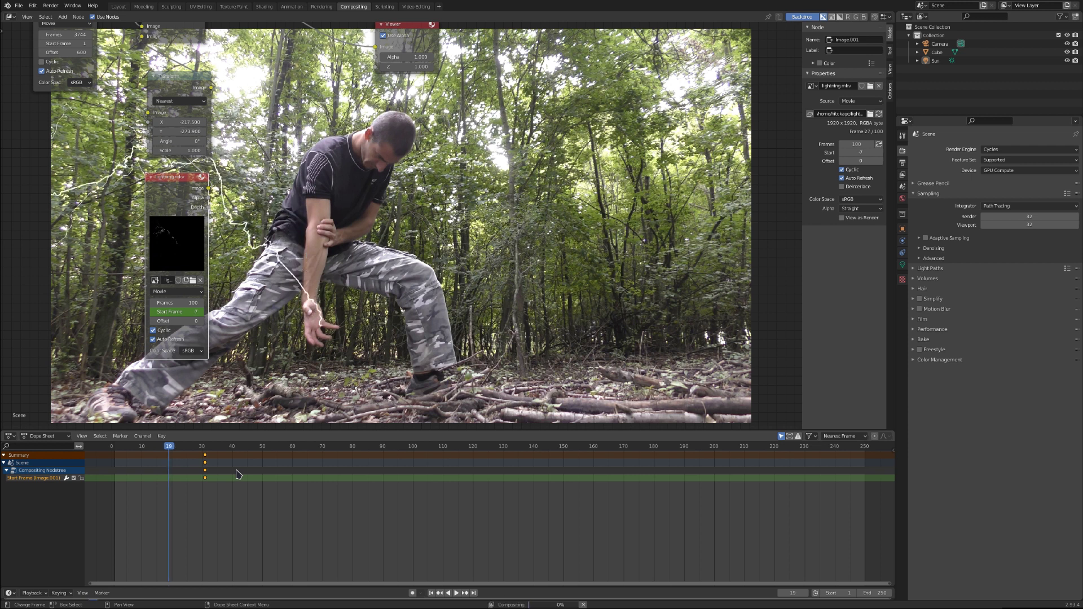
key(Right)
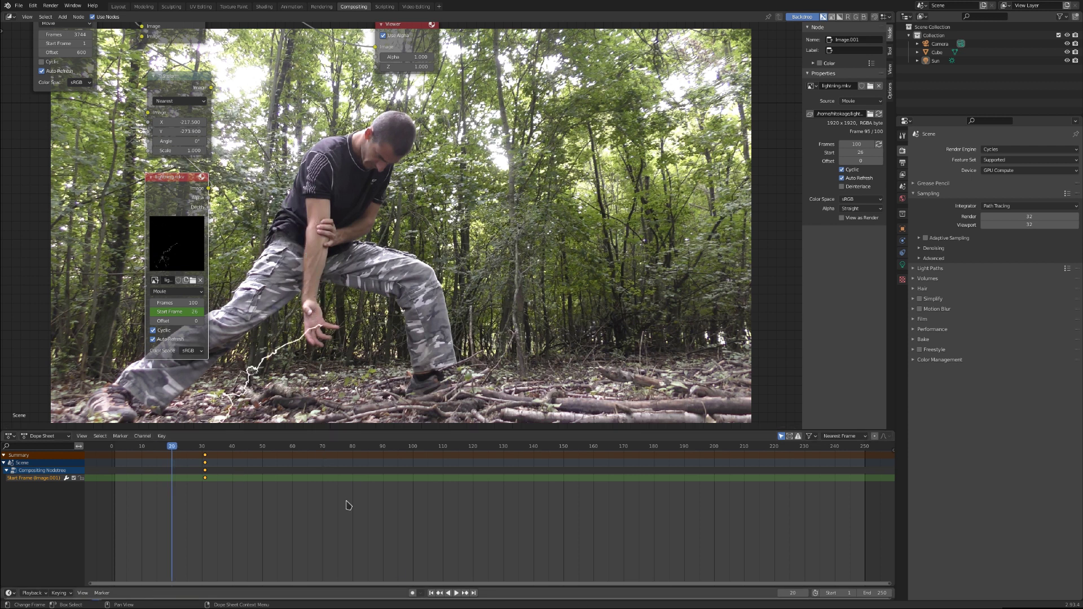
scroll(136, 345, up, 1)
middle_drag(113, 253, 221, 274)
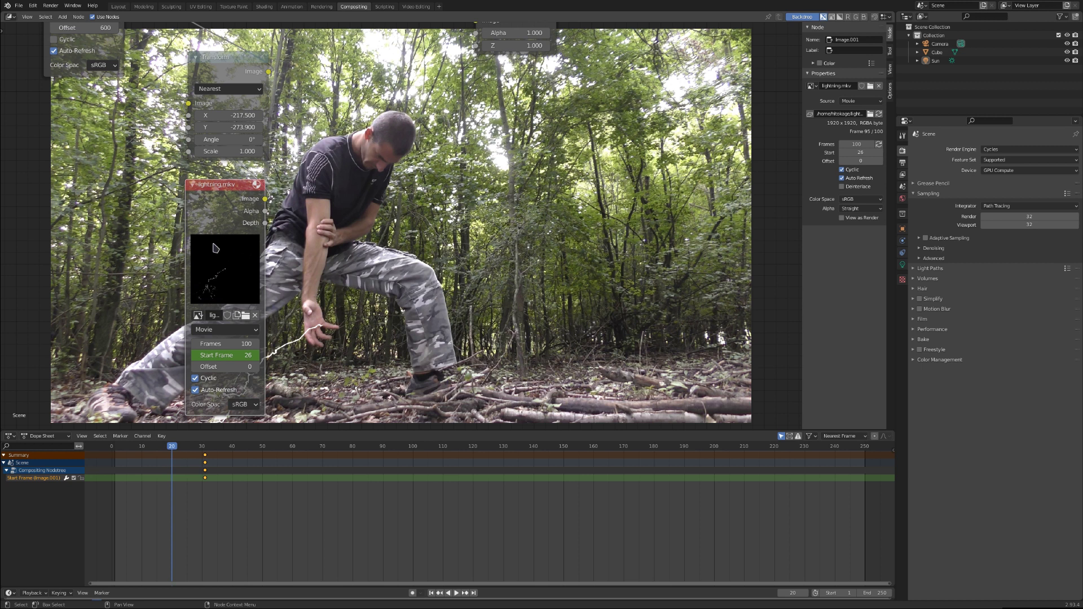
scroll(316, 226, down, 1)
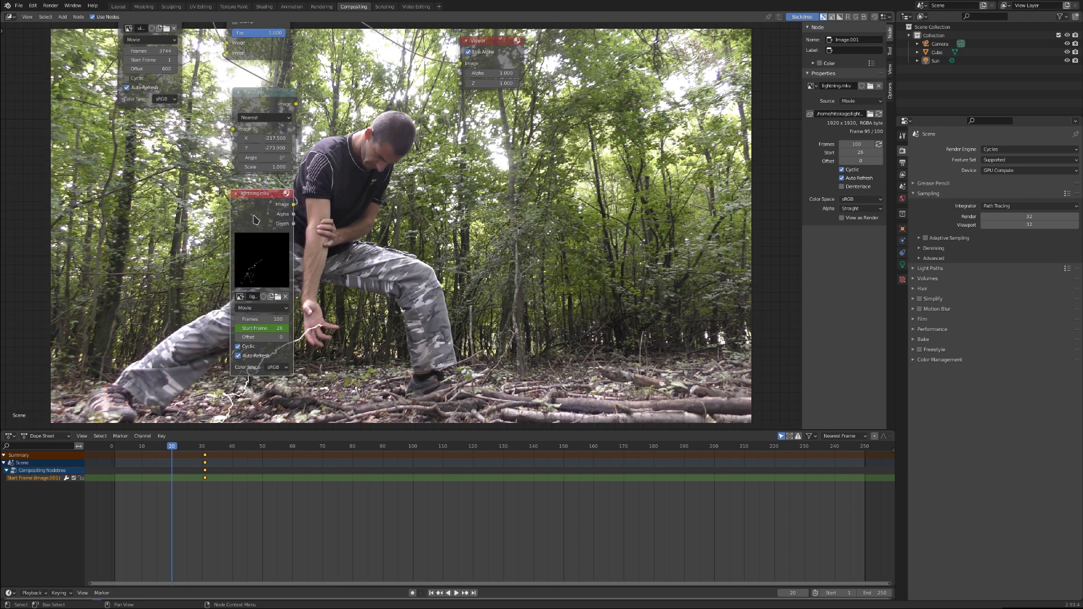
- Duplicate the lightning.mkv node, then delete the copy
key(shift+d)
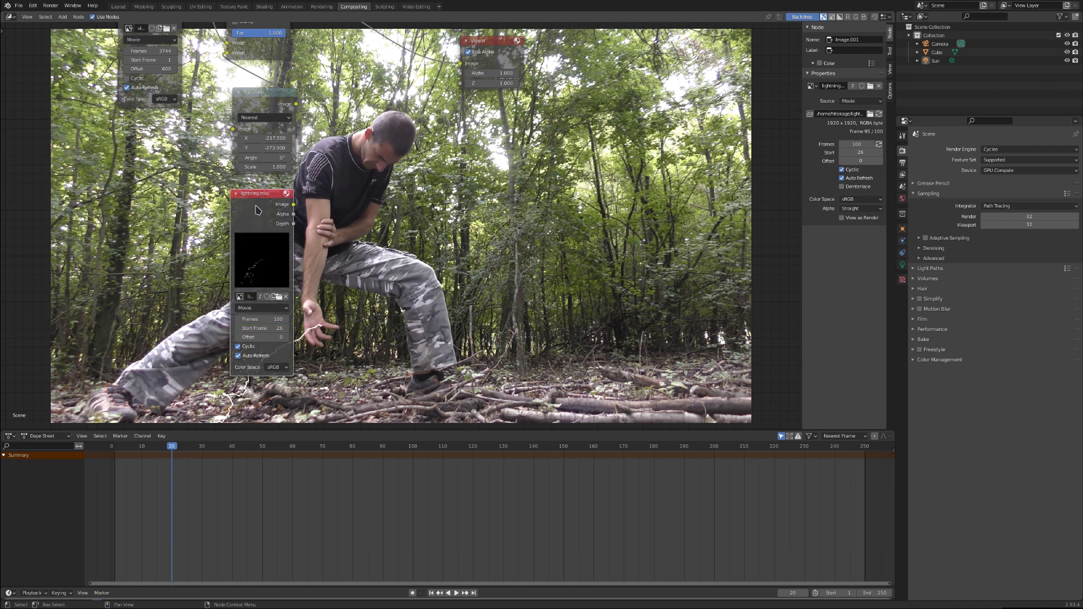
click(356, 215)
middle_drag(326, 76, 300, 206)
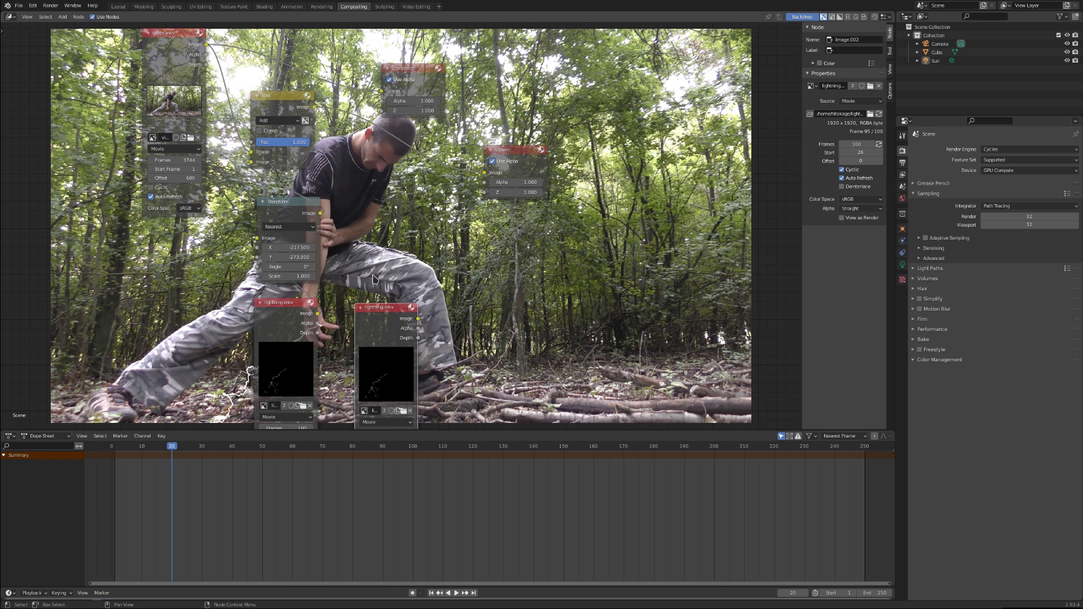
key(x)
- Move the Viewer and Composite nodes to the upper right, then duplicate the Add node
middle_drag(394, 203, 397, 233)
scroll(247, 266, up, 2)
scroll(398, 232, up, 3)
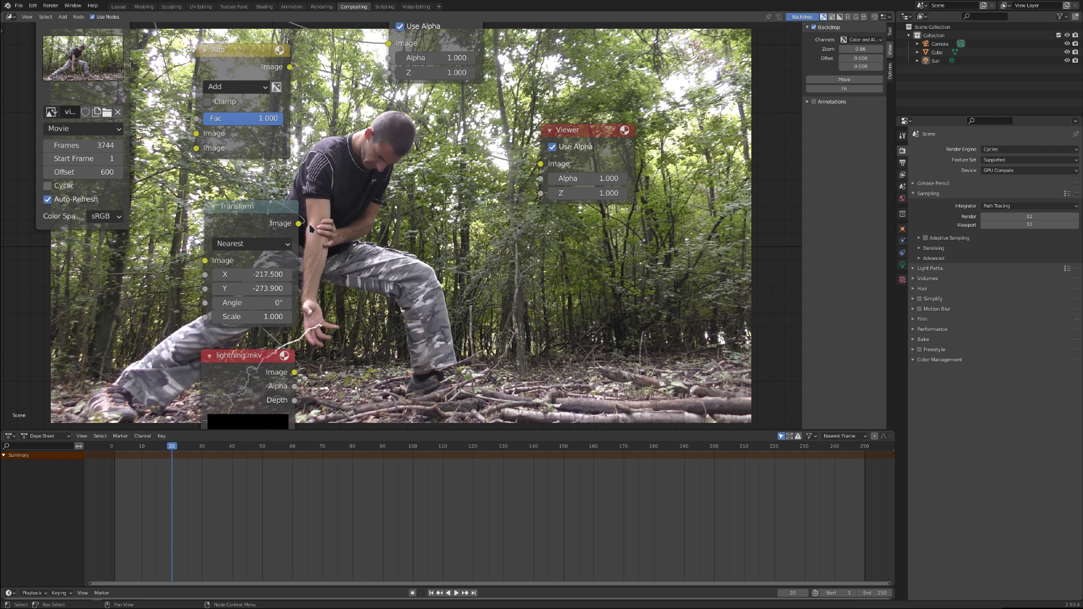
middle_drag(310, 228, 253, 323)
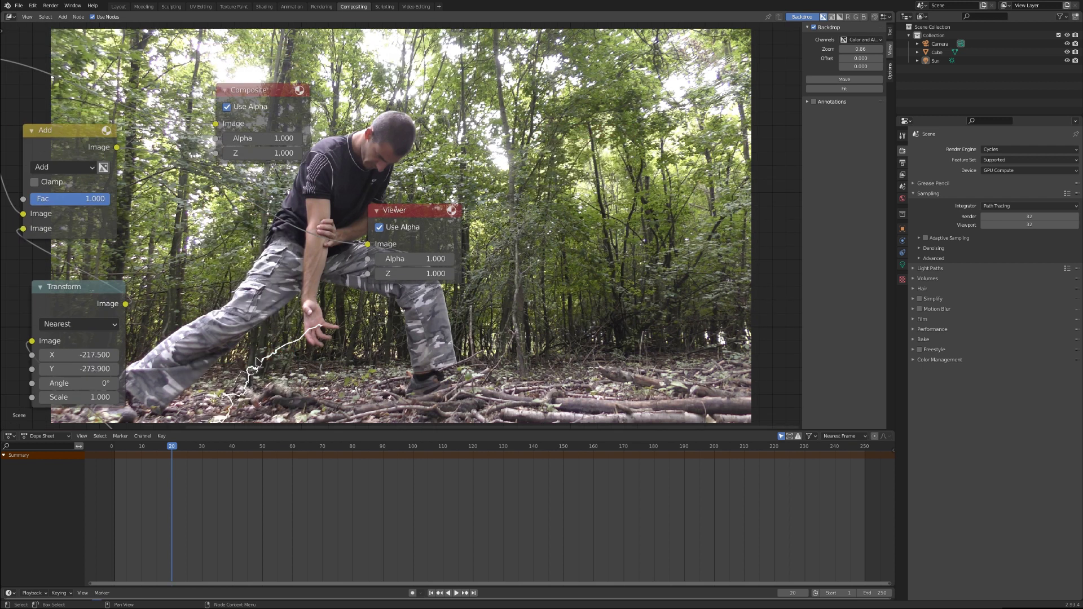
drag(397, 211, 517, 165)
drag(268, 90, 577, 64)
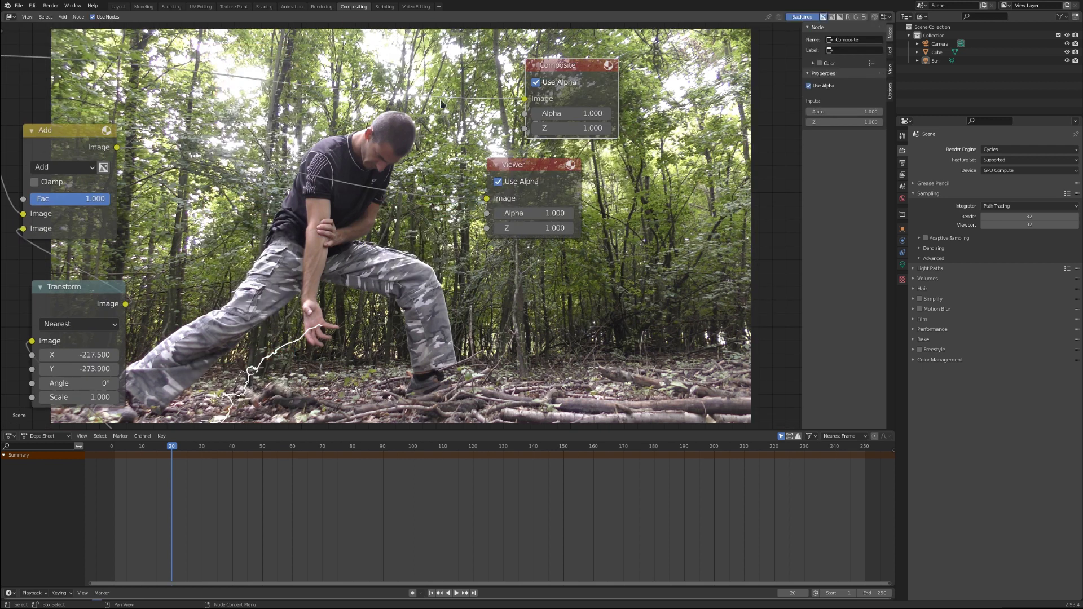
middle_drag(576, 64, 740, 55)
click(246, 134)
key(shift+d)
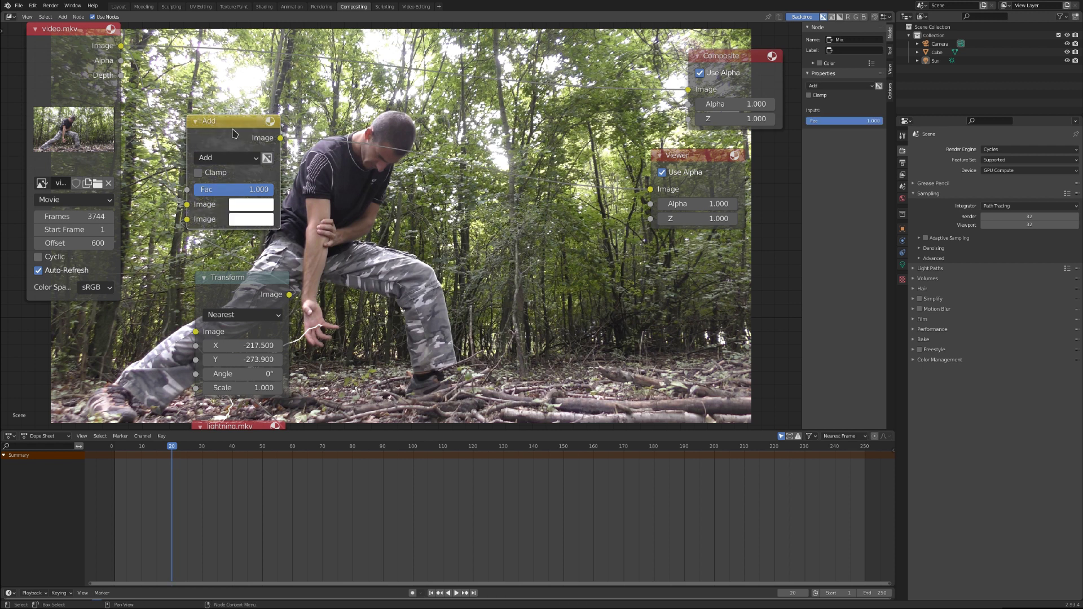
- Insert the Add copy and a third Add node into the chain before the Viewer
click(355, 135)
key(shift+d)
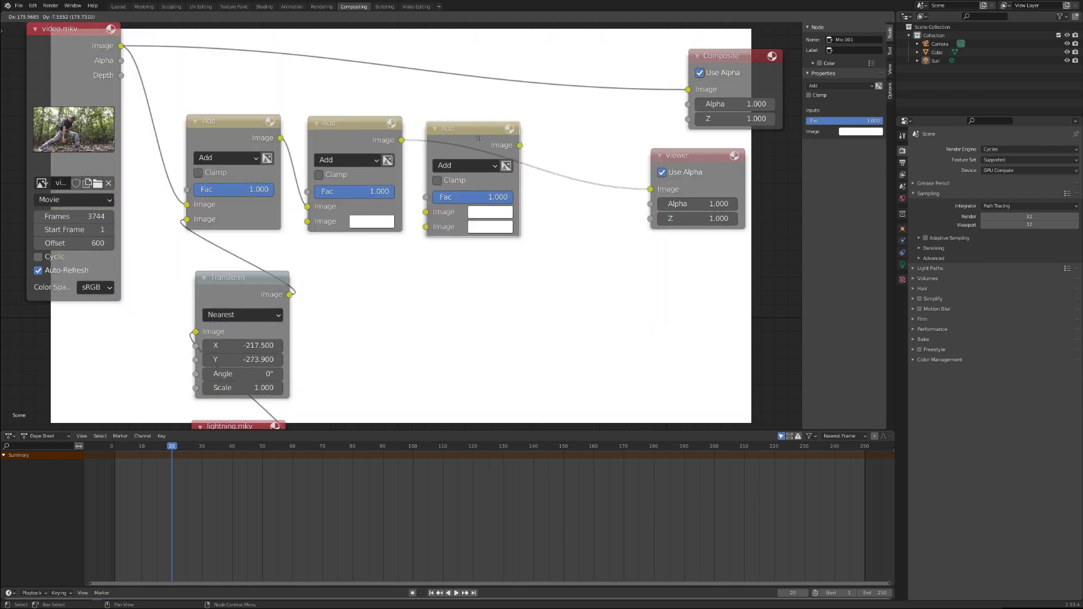
click(429, 173)
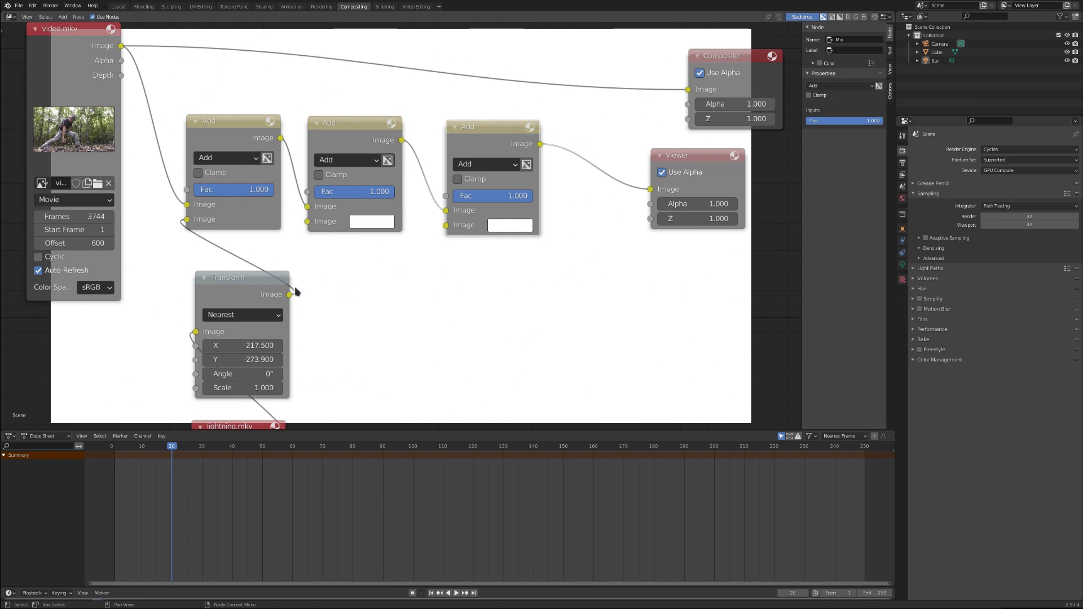
- Wire the Transform output into the Fac inputs of the first, second and third Add nodes
drag(290, 294, 308, 192)
drag(186, 219, 187, 189)
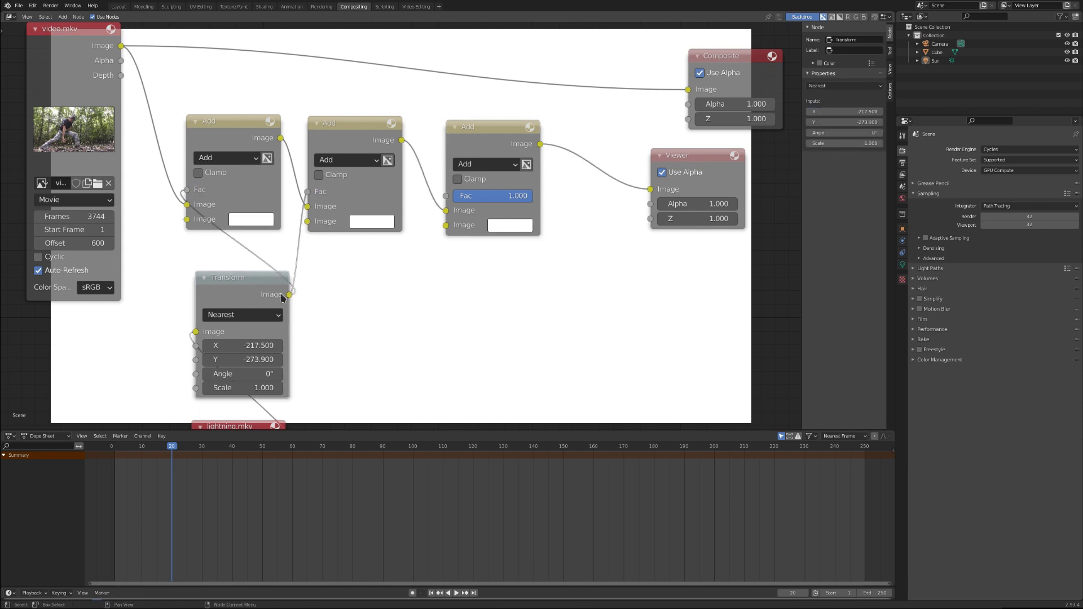
drag(289, 294, 446, 195)
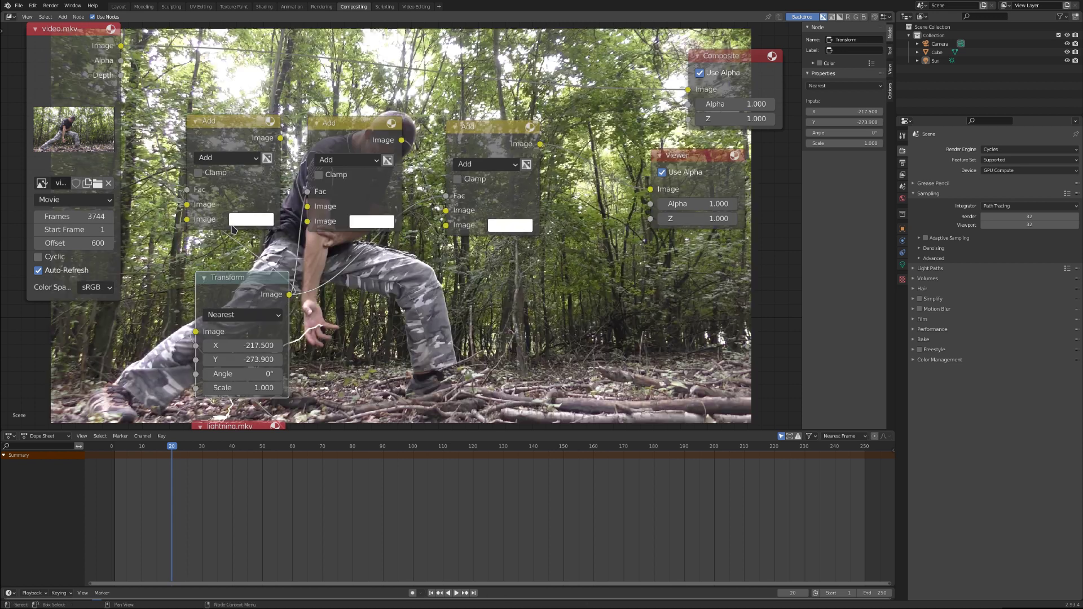
middle_drag(303, 295, 279, 264)
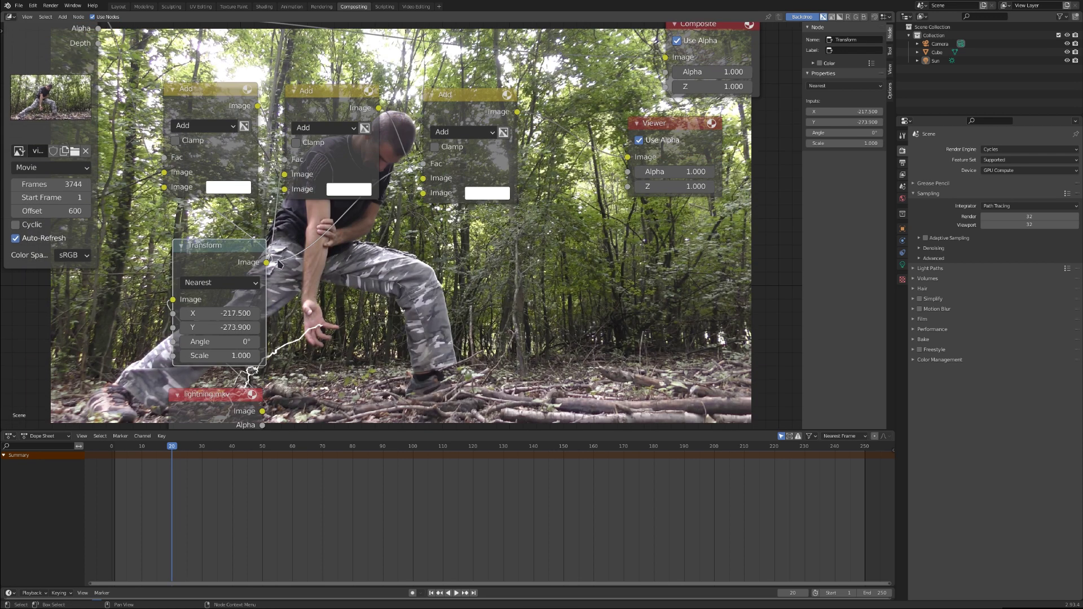
- Add a Blur filter node below the Add nodes
click(63, 16)
mouse_move(80, 73)
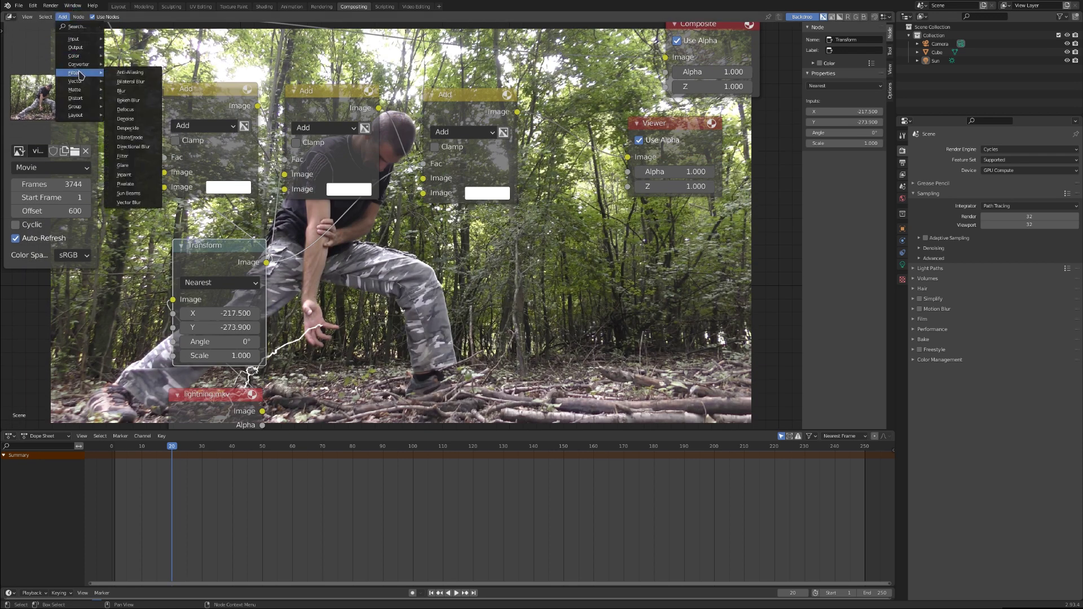
click(121, 90)
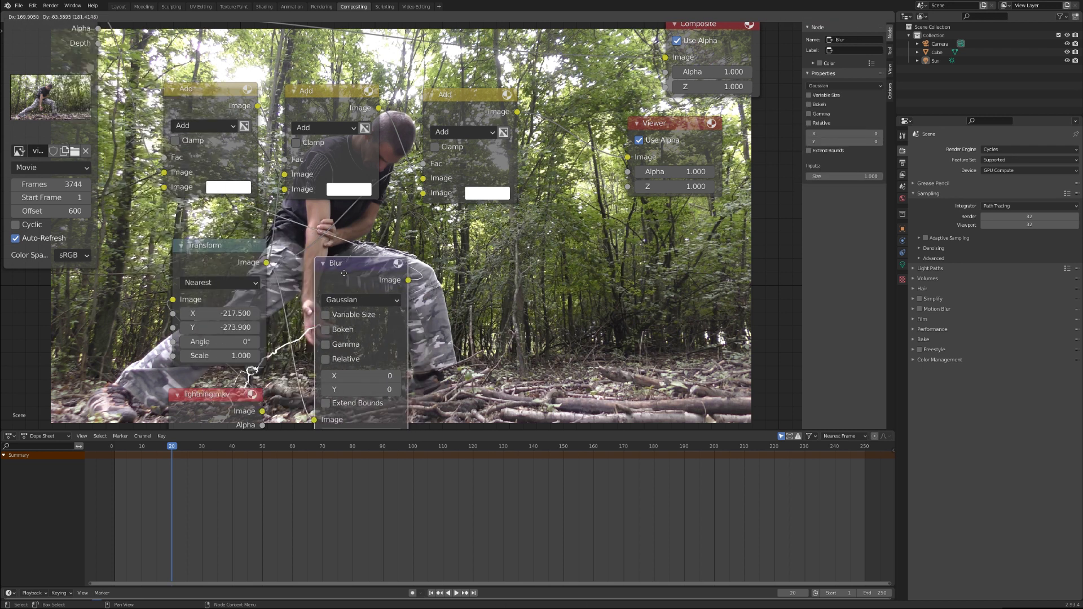
click(394, 298)
- Set the Blur node's X size to 70, after trying 50 and 100
click(347, 382)
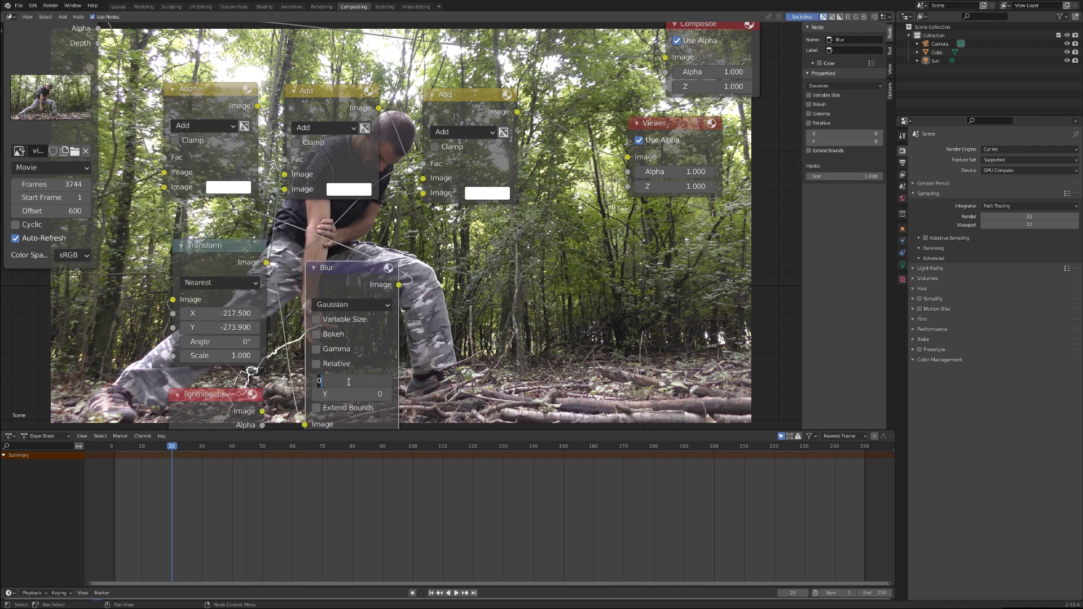
text(50)
key(Return)
click(364, 383)
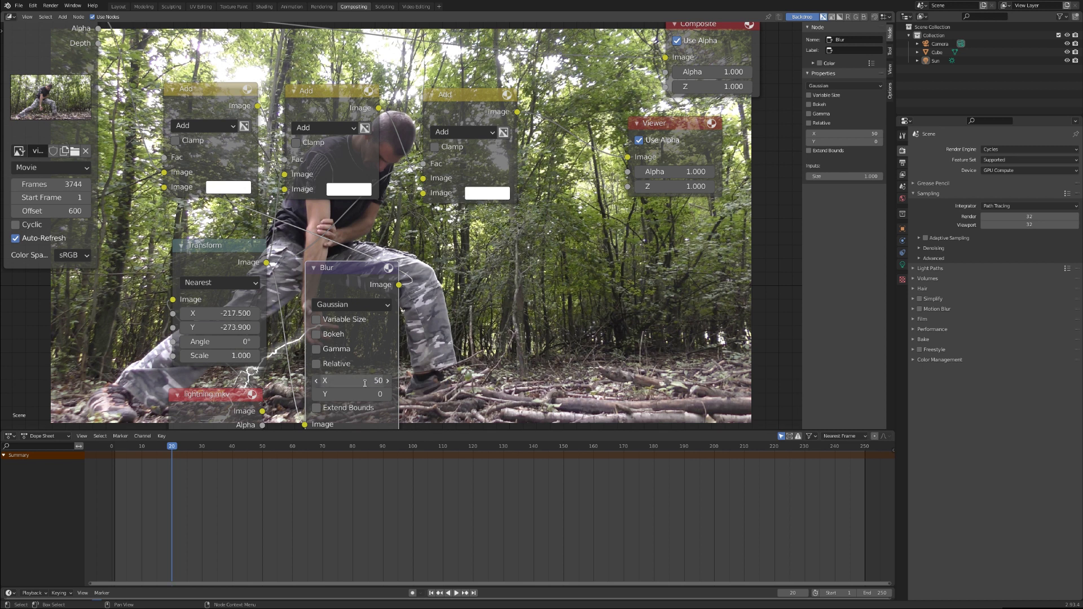
text(100)
key(Return)
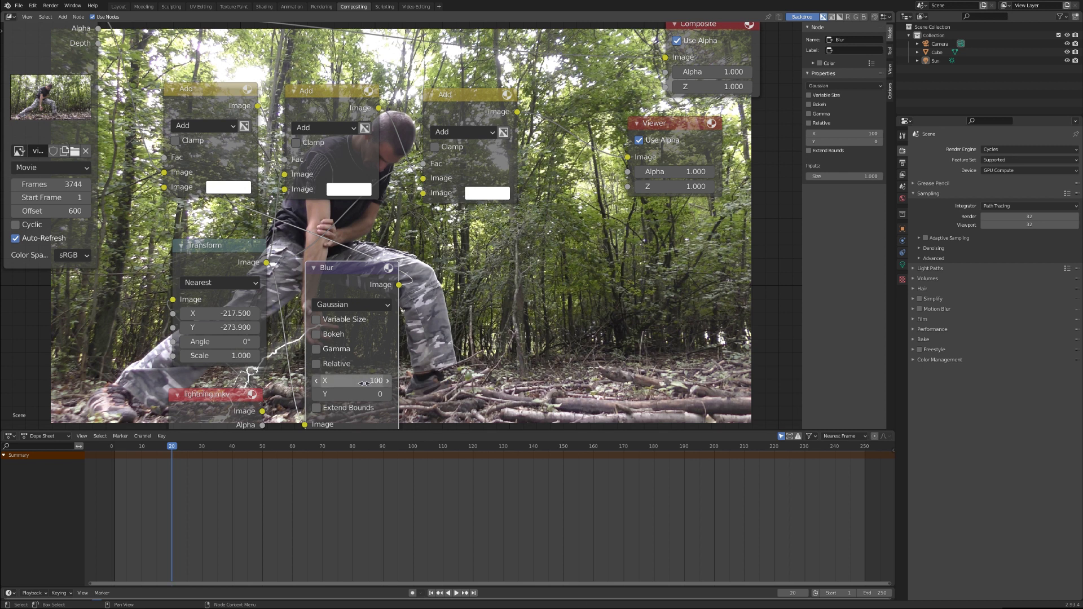
click(352, 386)
text(70)
key(Return)
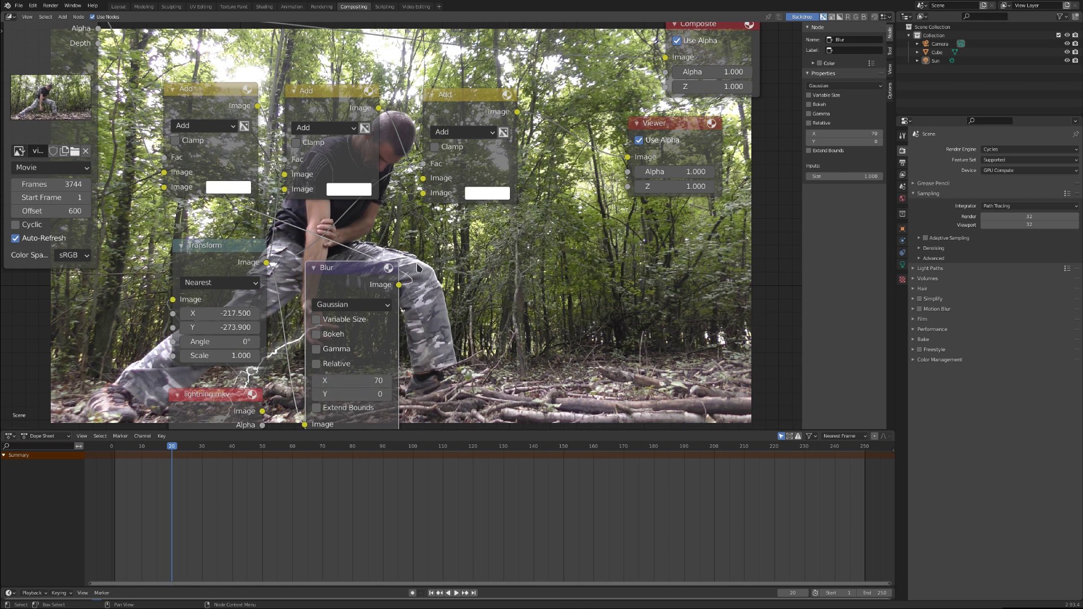
- Set the Blur node's Y size to 70 and reposition the node
middle_drag(352, 386, 237, 338)
click(235, 330)
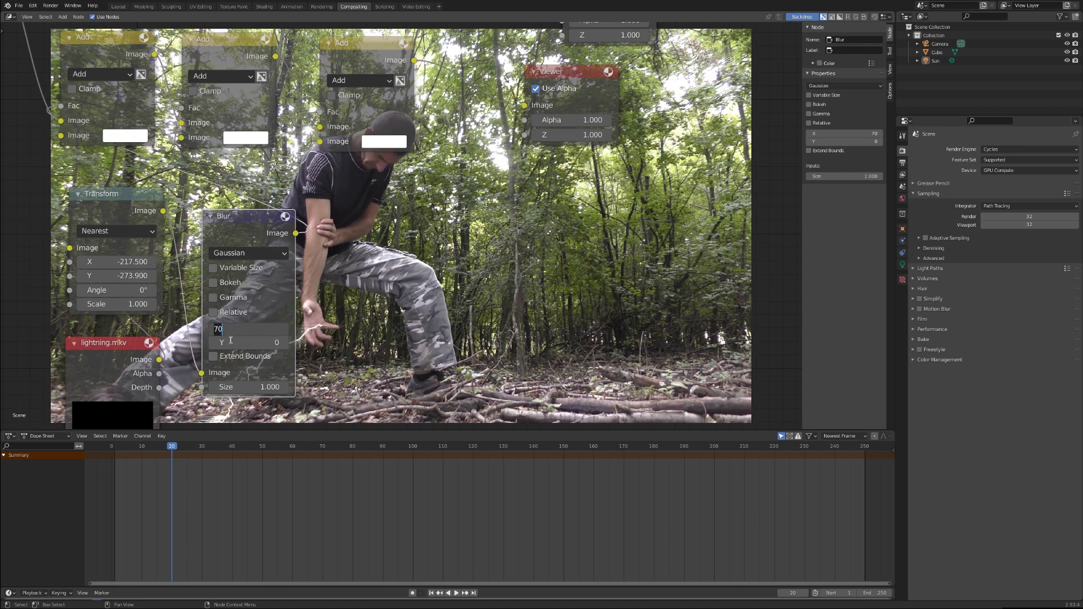
click(230, 341)
text(70)
key(Return)
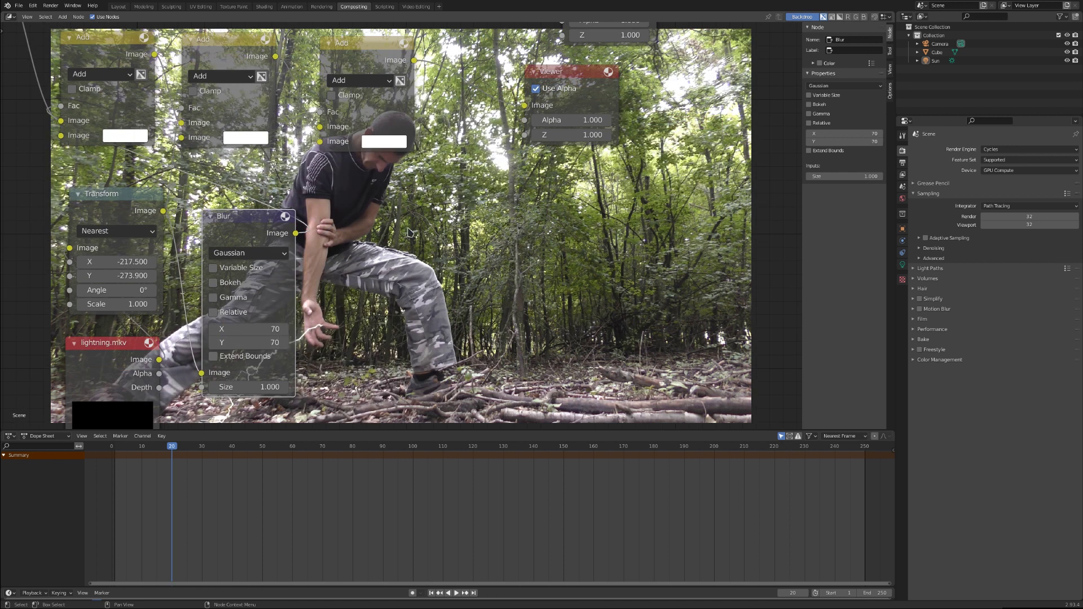
middle_drag(299, 205, 199, 202)
drag(156, 226, 138, 255)
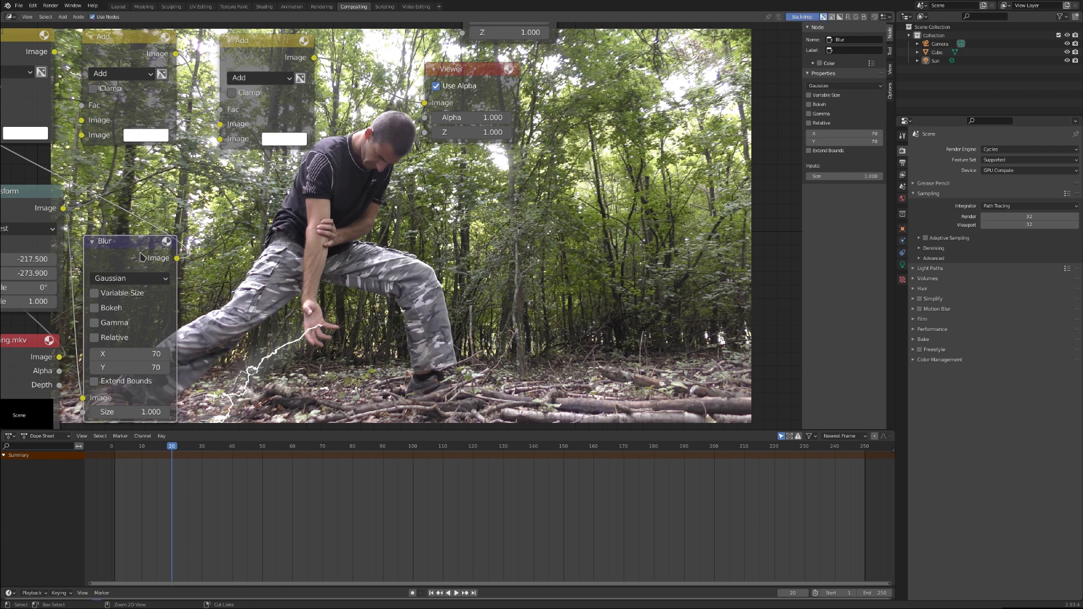
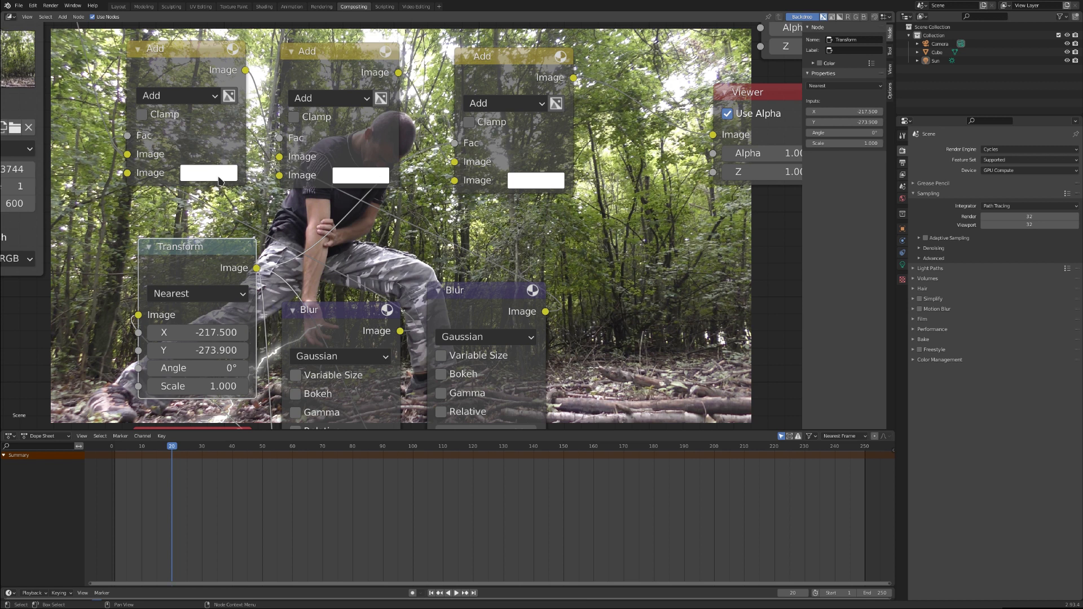
- Set the first Add node's second colour input to light blue
click(268, 234)
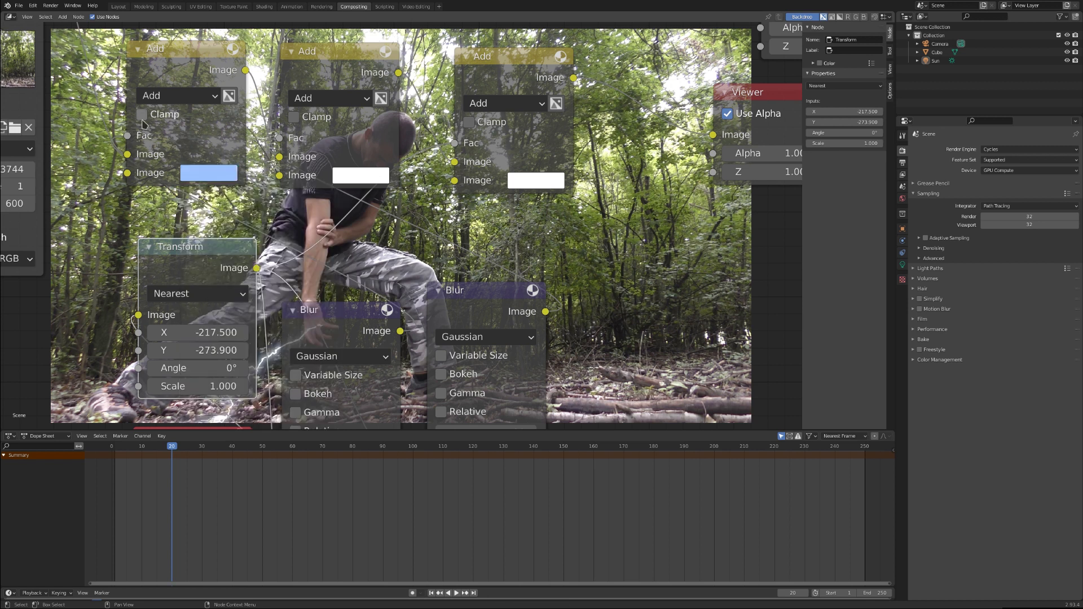
middle_drag(128, 143, 167, 200)
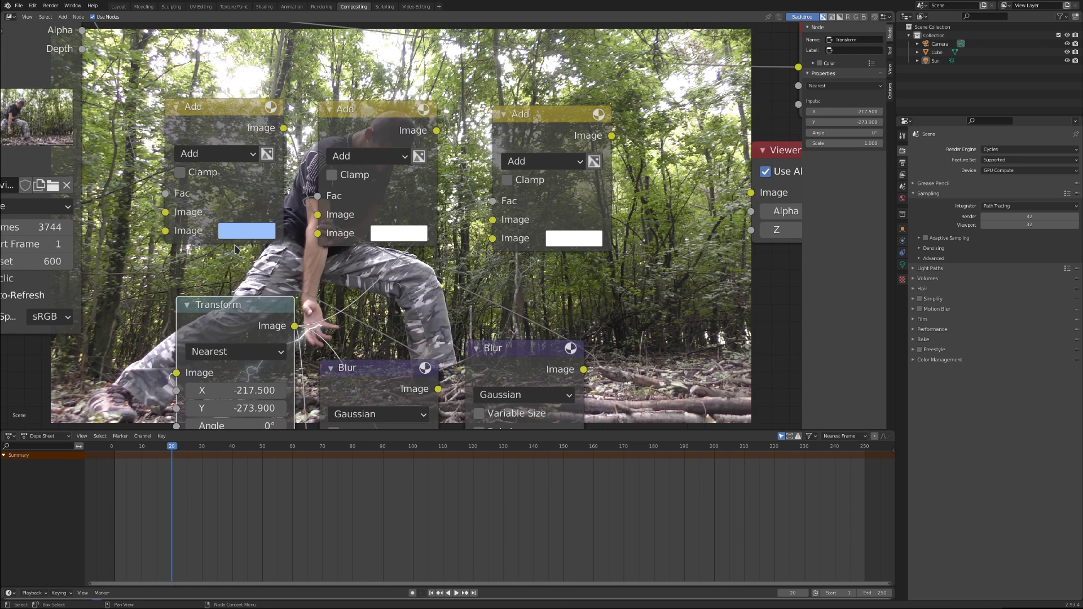
middle_drag(255, 257, 160, 280)
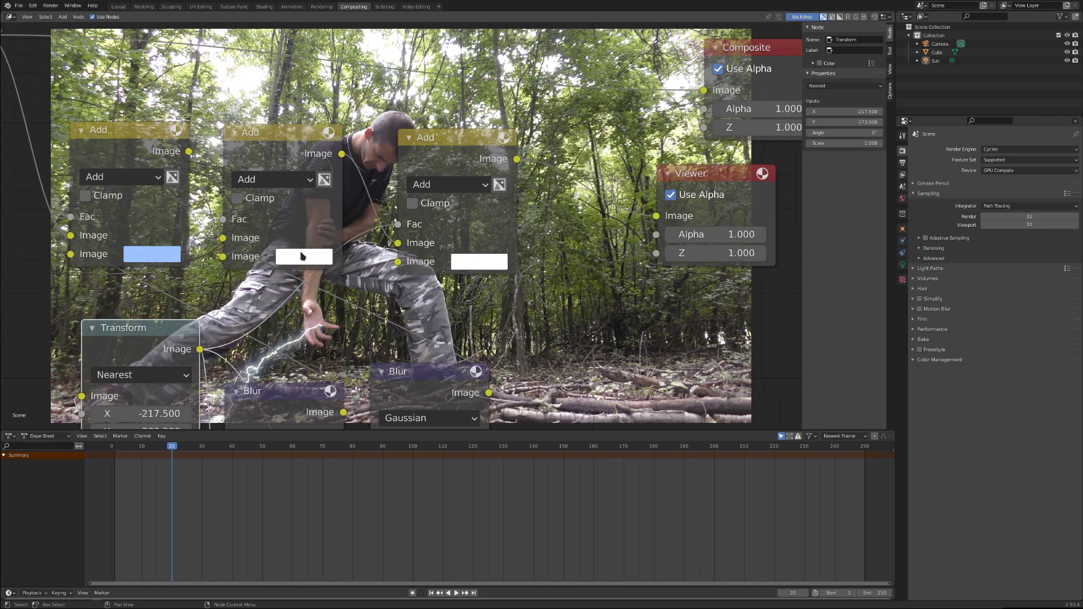
- Set the second Add node's colour swatch to a light, saturated blue
click(312, 257)
click(369, 47)
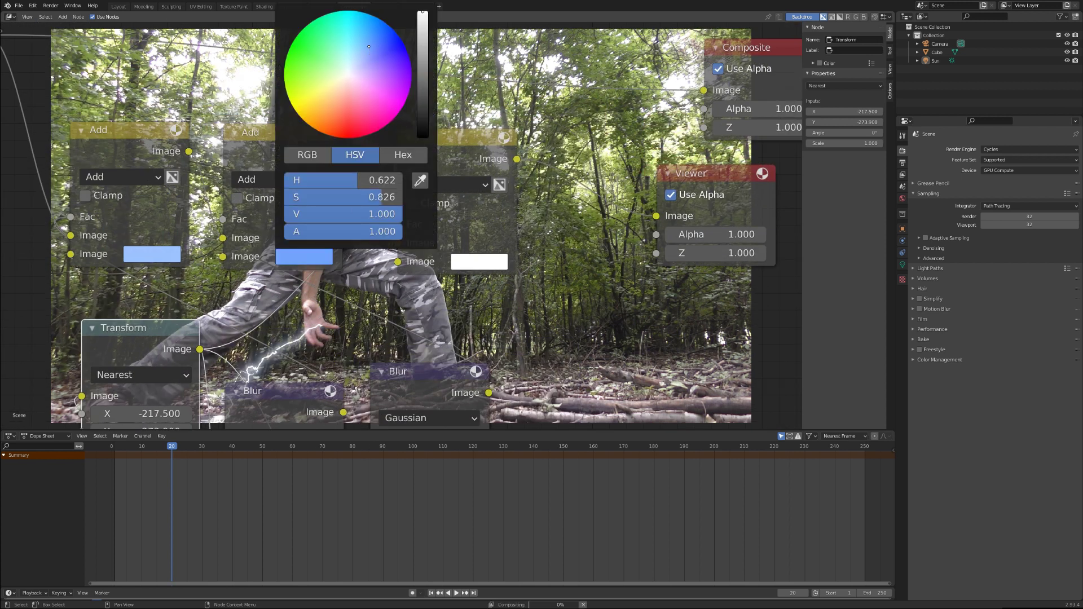
drag(370, 47, 367, 35)
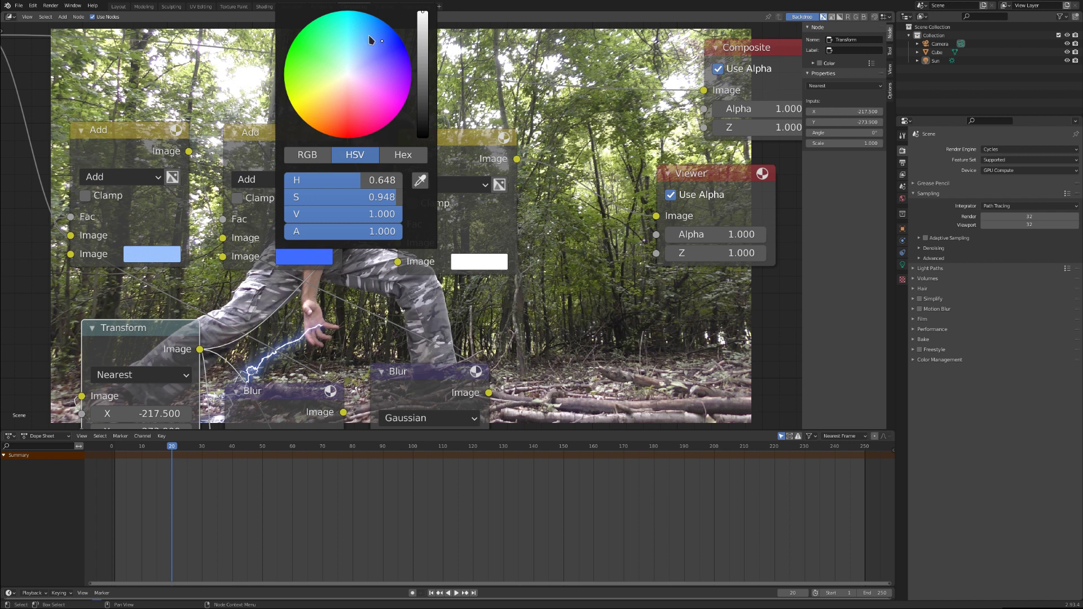
click(360, 45)
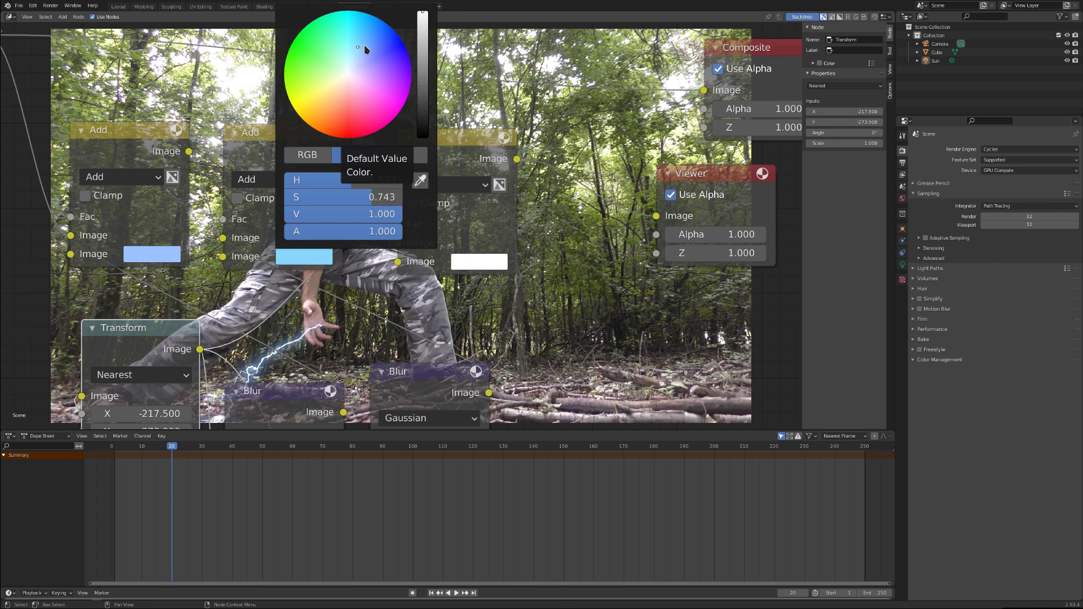
click(364, 44)
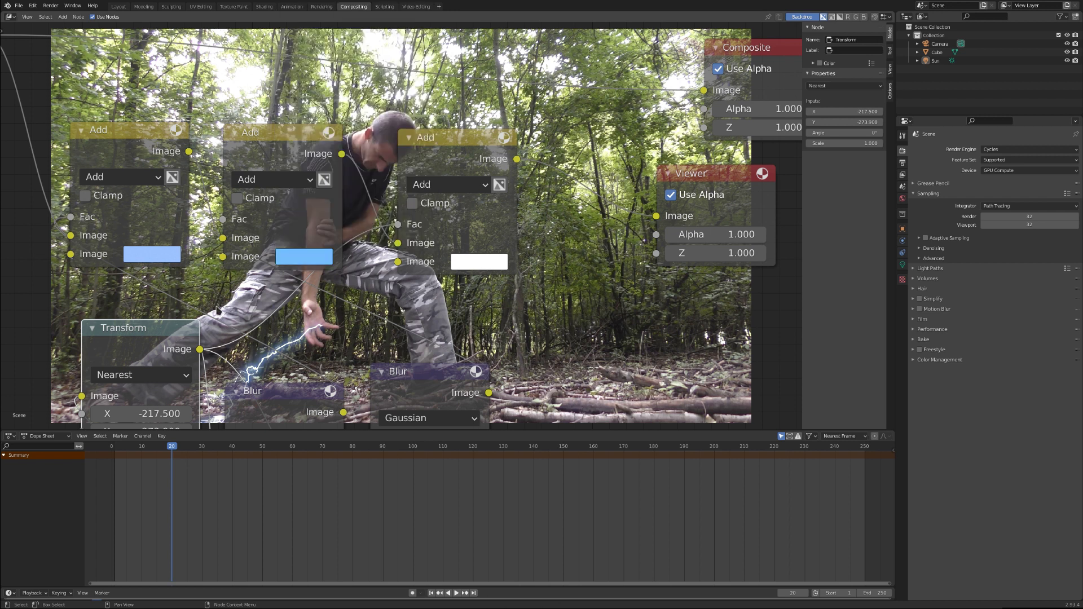
middle_drag(314, 341, 369, 315)
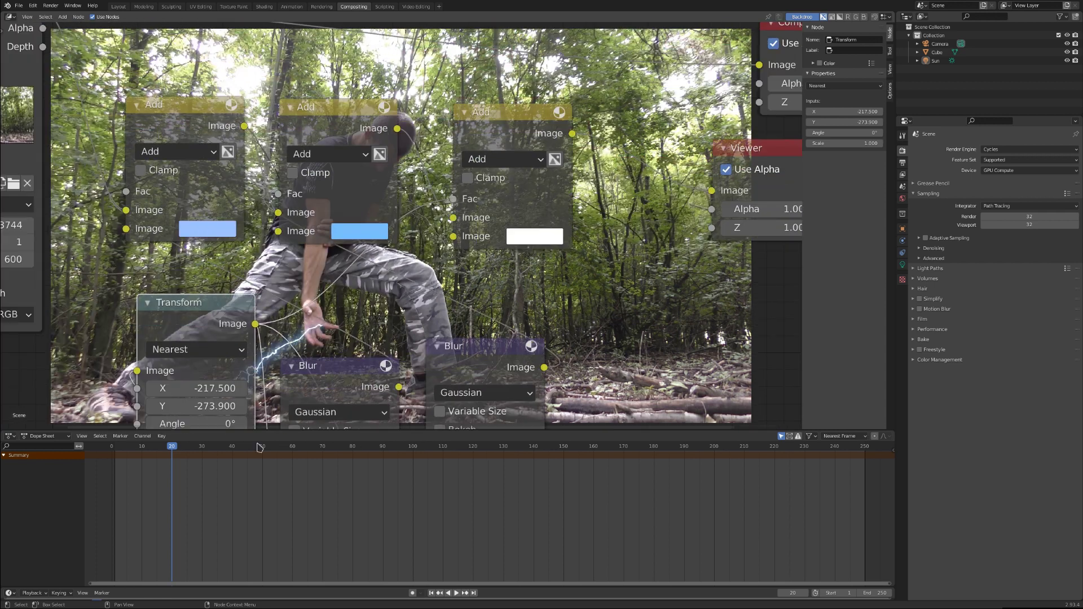
- At frame 29, zoom the backdrop to about 2.05 and move it onto the lightning
click(197, 449)
middle_drag(250, 304, 87, 313)
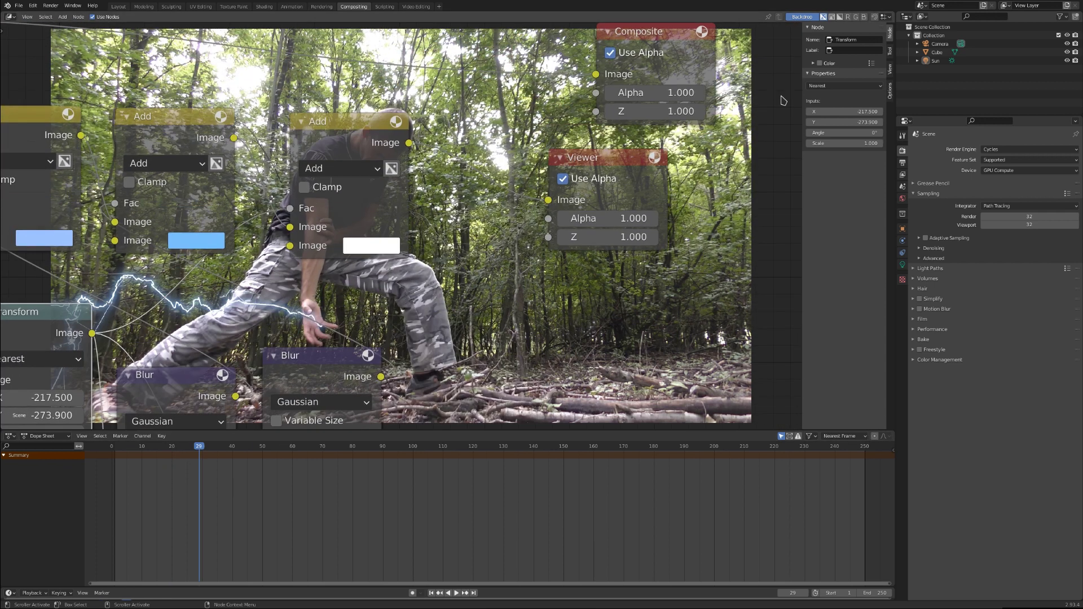
click(890, 70)
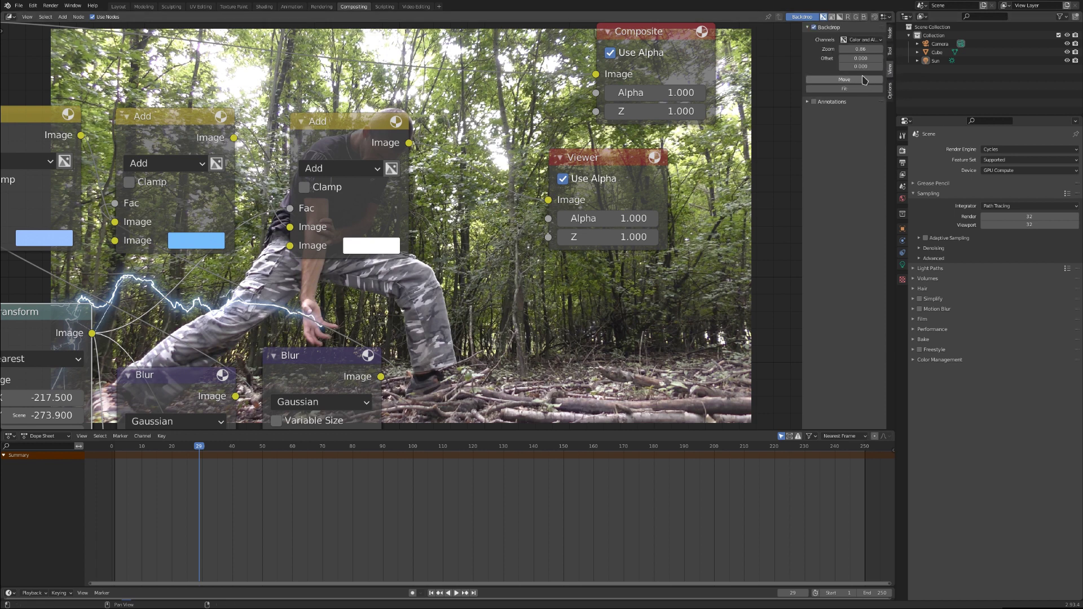
drag(858, 50, 926, 49)
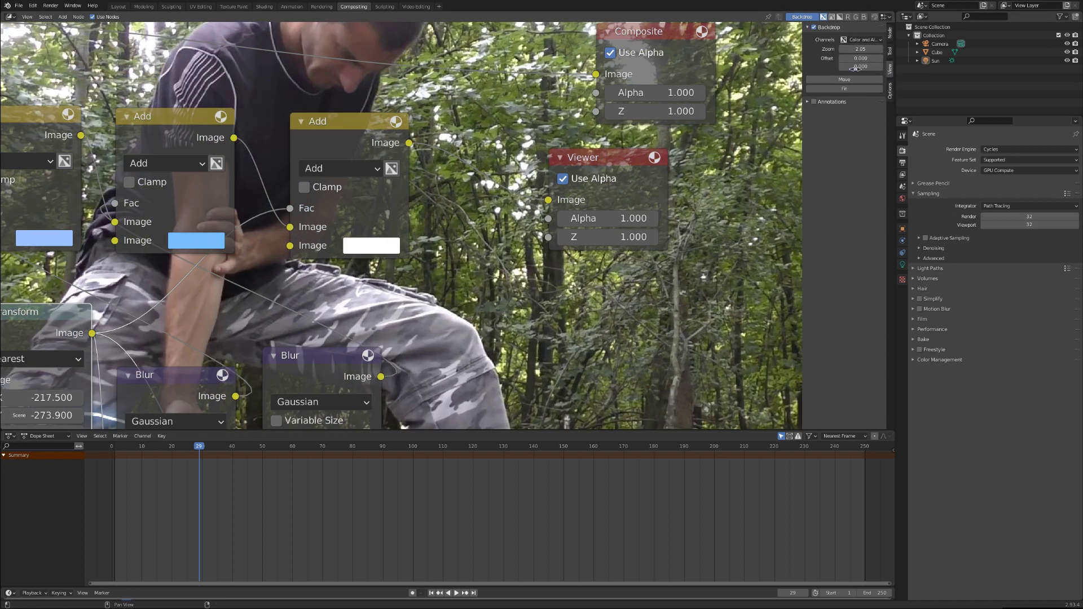
click(860, 80)
click(308, 335)
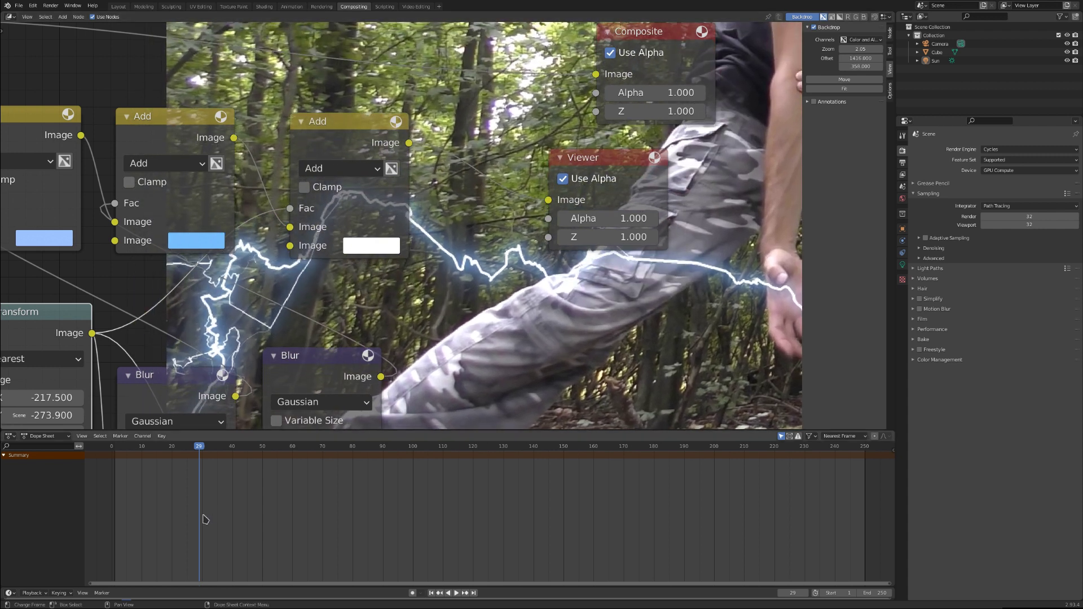
scroll(373, 333, down, 3)
middle_drag(347, 356, 278, 301)
middle_drag(323, 172, 266, 107)
middle_drag(246, 182, 430, 177)
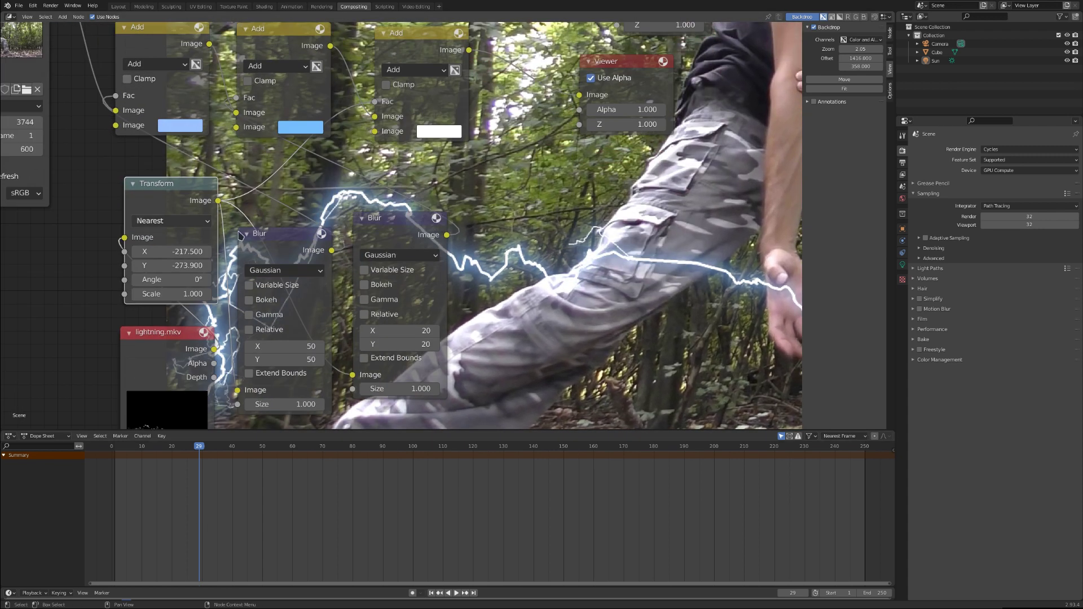
- Switch the white-swatch Add node's blend mode to Color Dodge for a soft blue glow
click(281, 66)
click(282, 66)
click(282, 66)
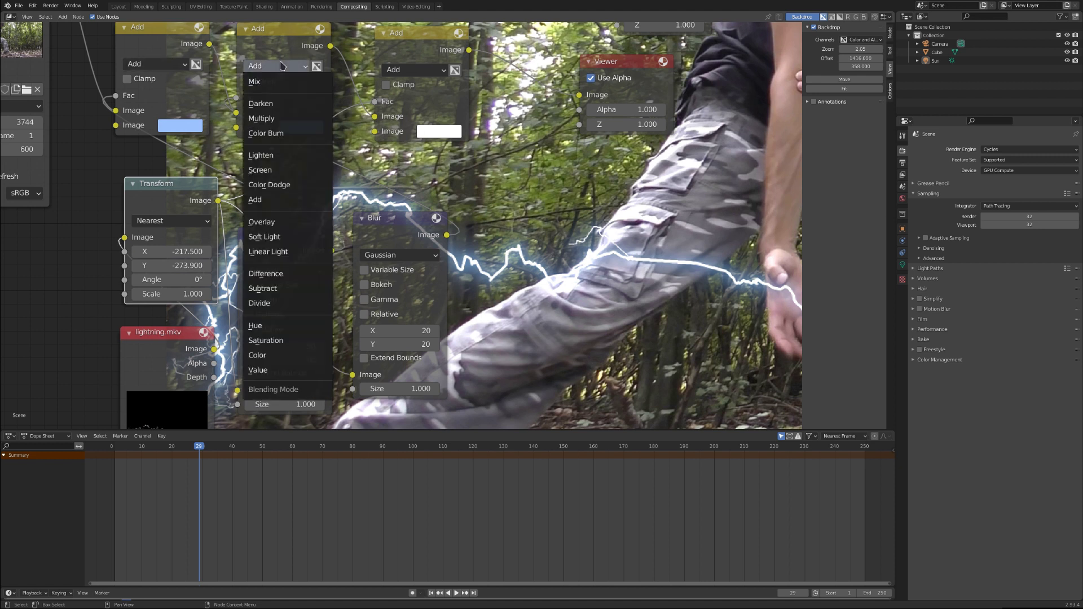
middle_drag(454, 152, 319, 156)
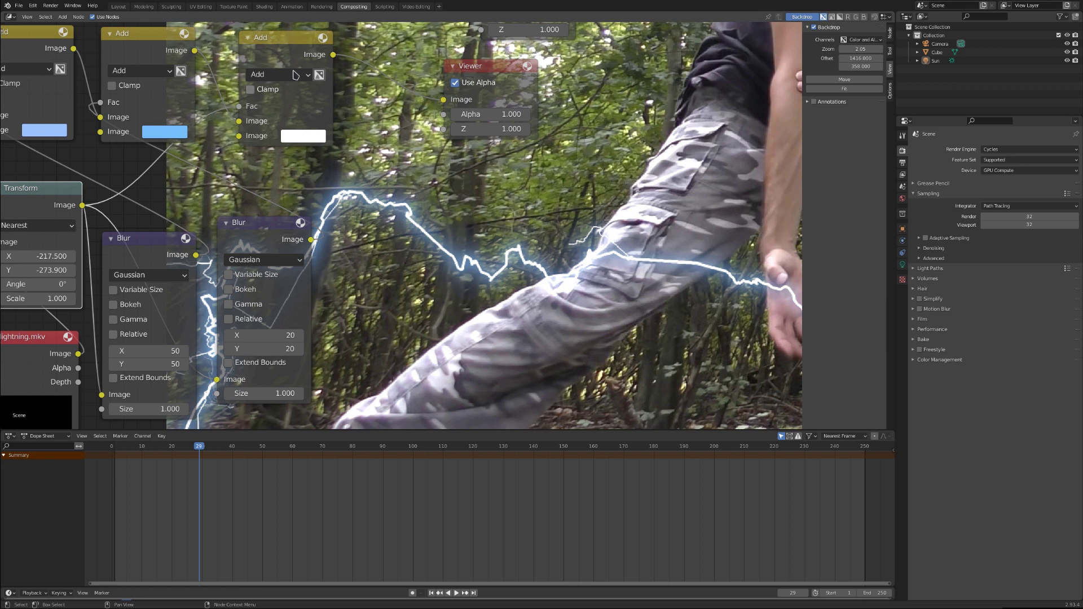
click(276, 75)
click(272, 194)
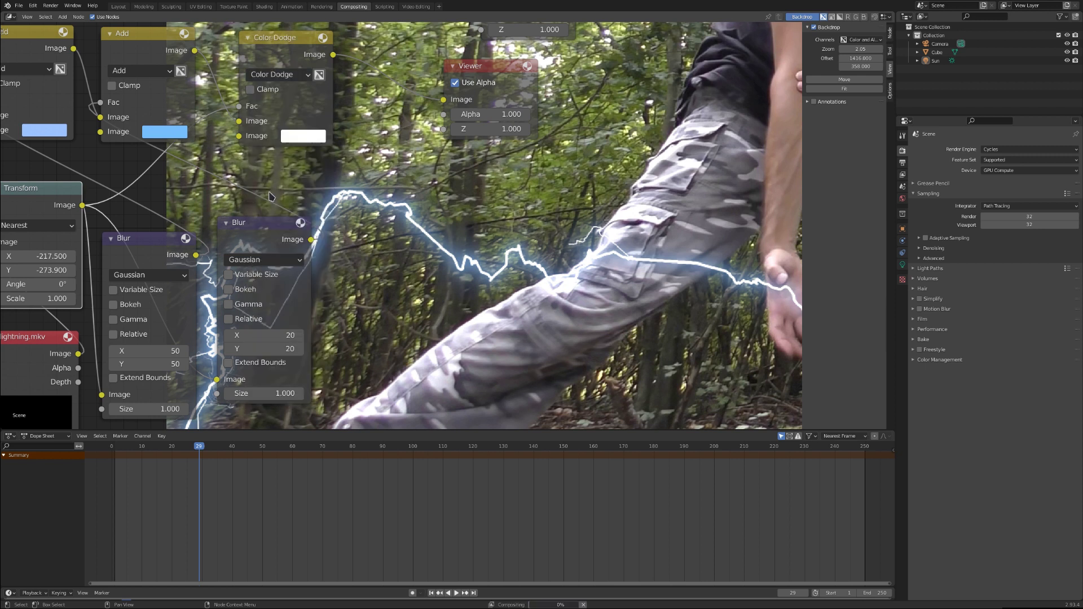
scroll(435, 301, down, 2)
middle_drag(434, 302, 228, 229)
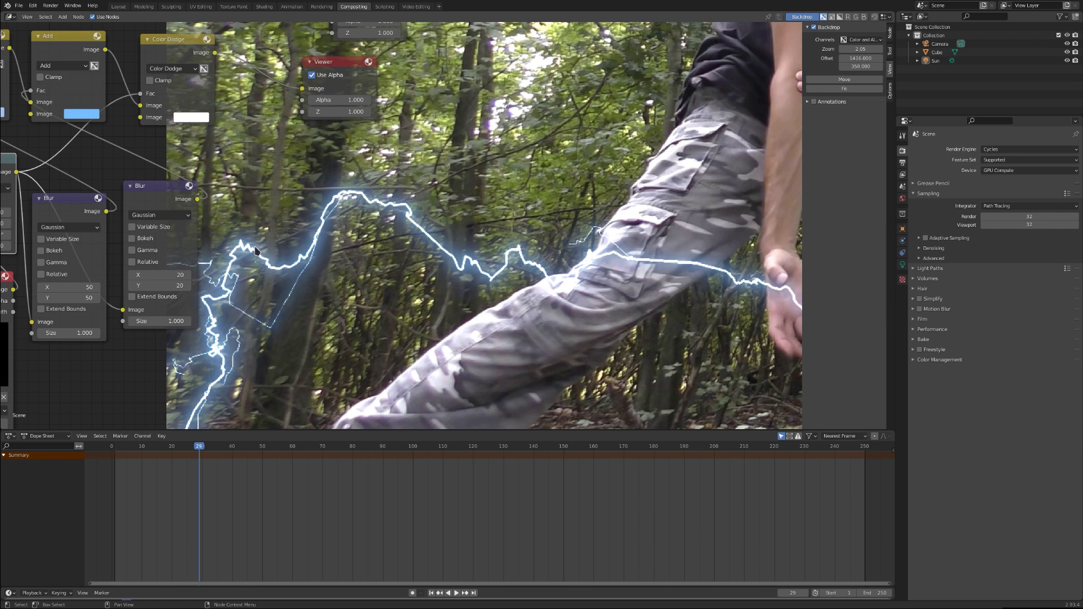
- Check the lightning at frames 27–33 and fit the whole shot in the backdrop
scroll(334, 254, down, 1)
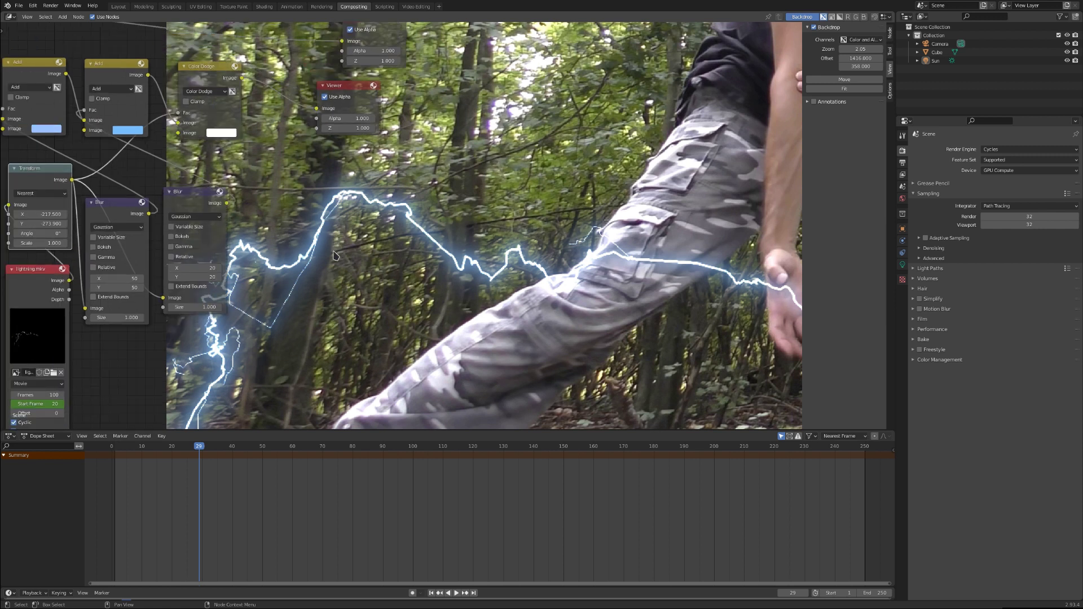
click(211, 449)
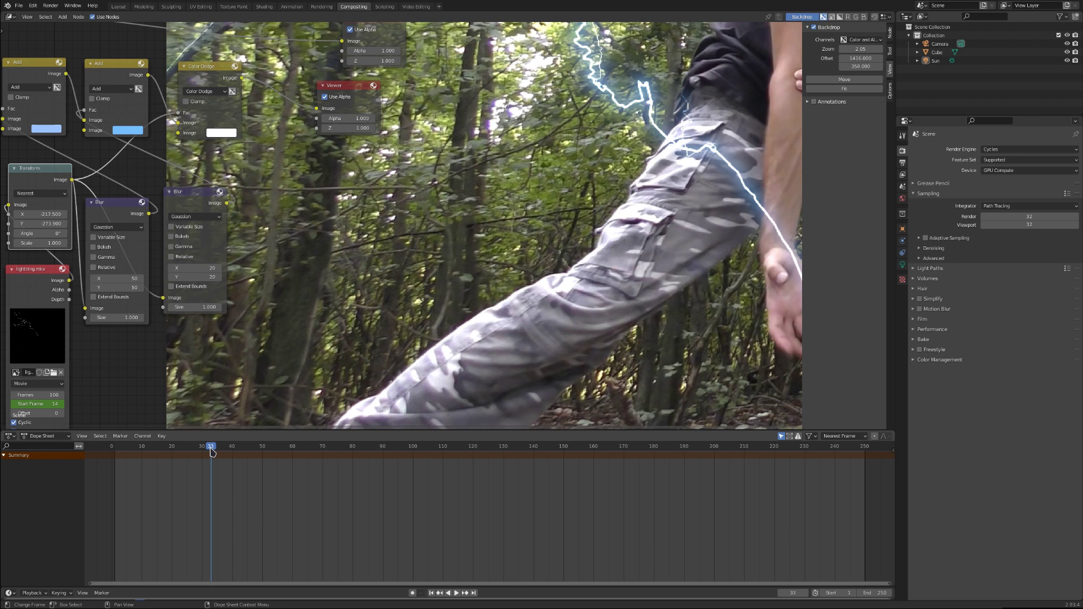
click(194, 450)
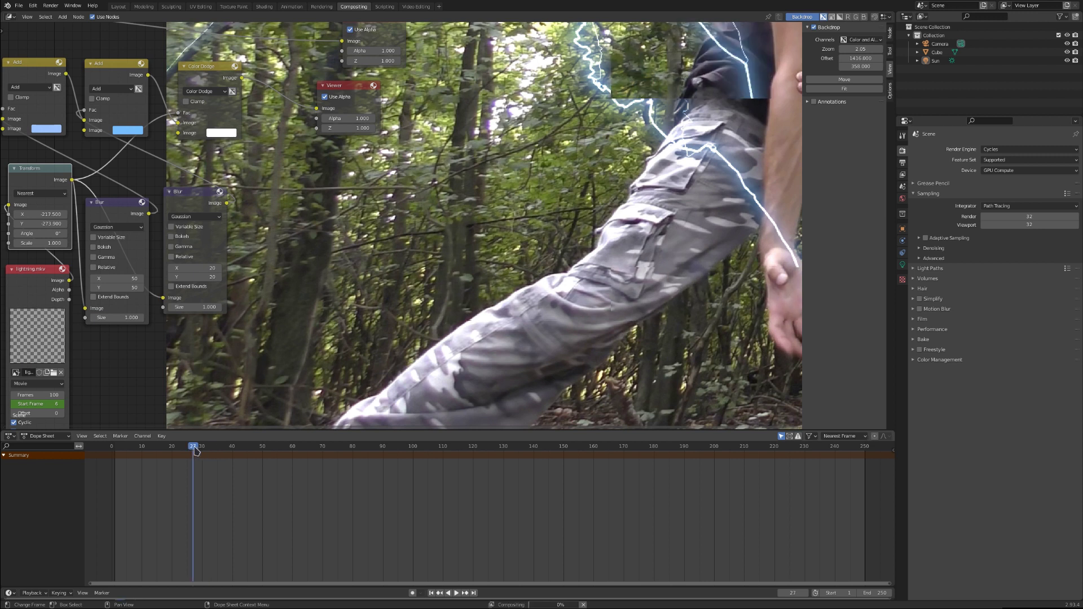
middle_drag(684, 106, 749, 113)
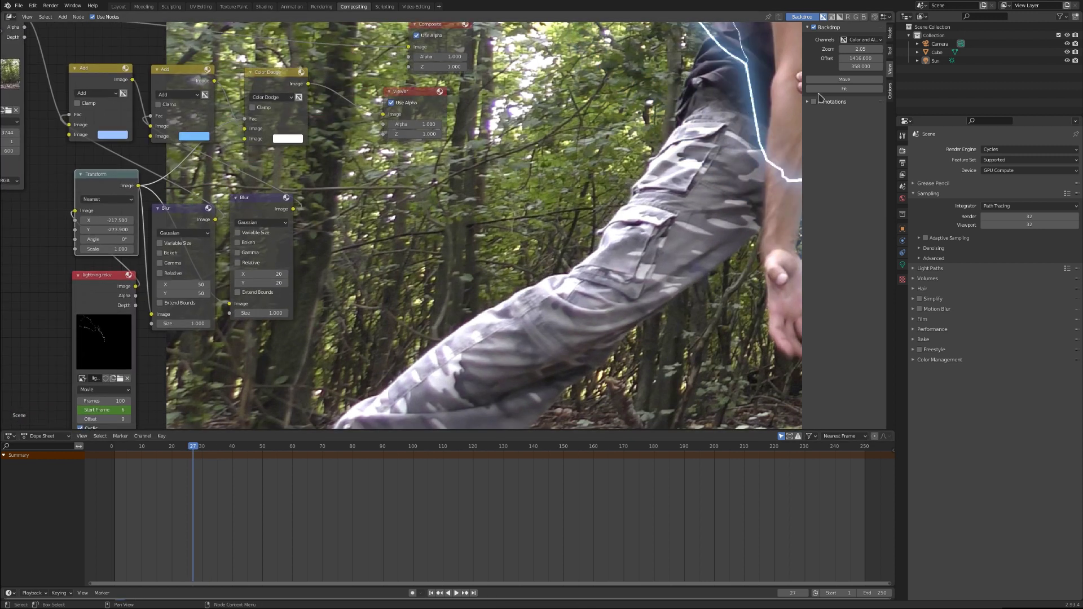
click(871, 80)
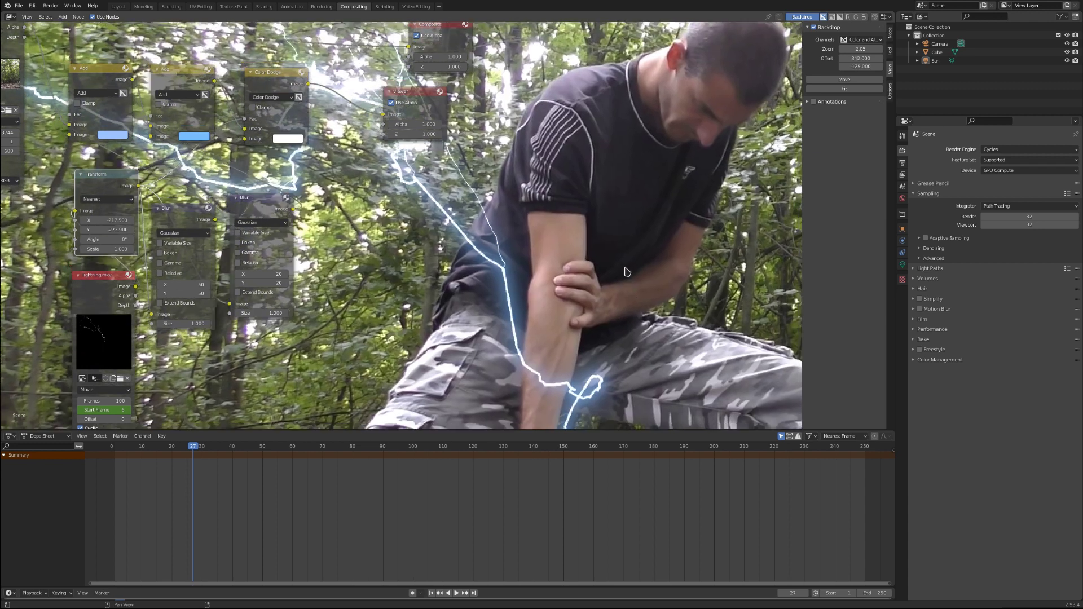
click(634, 208)
scroll(634, 208, down, 3)
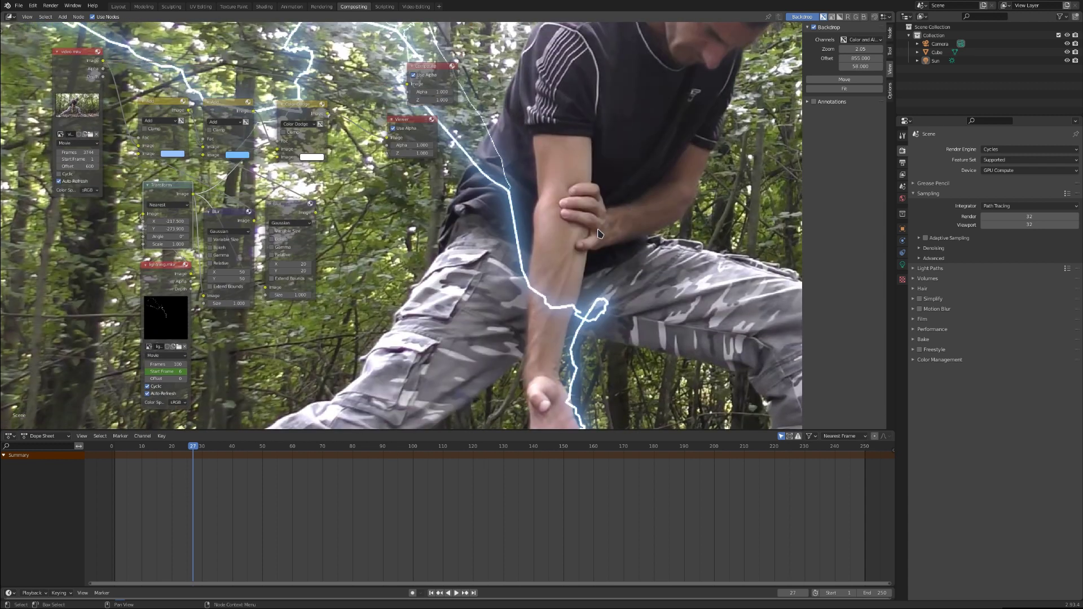
click(854, 89)
middle_drag(473, 395, 315, 366)
mouse_move(202, 449)
mouse_down()
mouse_move(142, 451)
mouse_move(193, 450)
mouse_up()
click(205, 450)
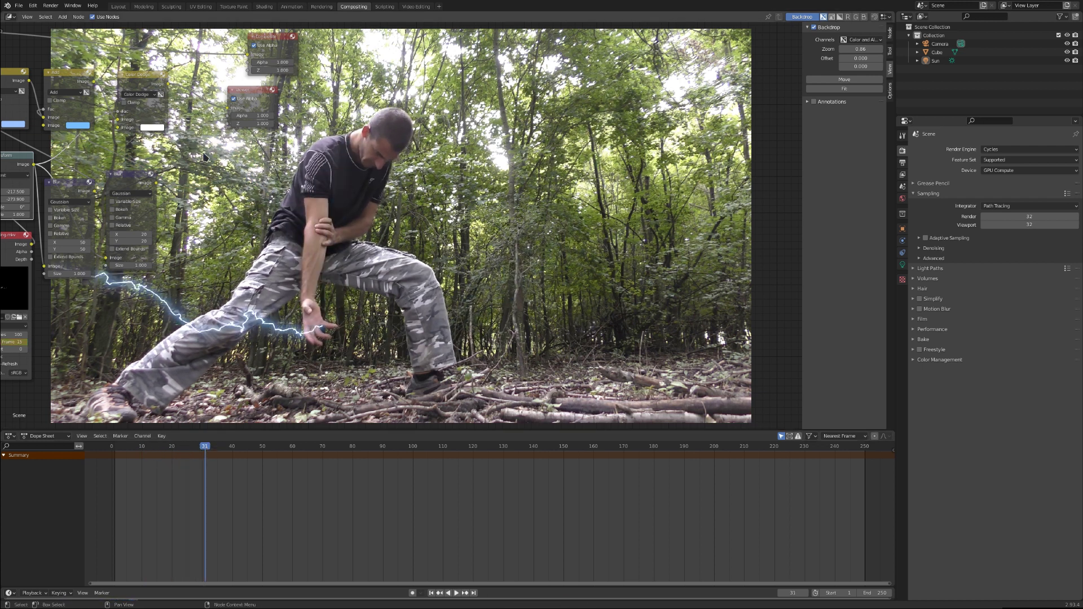
- Move the Viewer and Composite nodes to the right
middle_drag(244, 122, 310, 187)
drag(315, 167, 400, 163)
drag(340, 108, 468, 107)
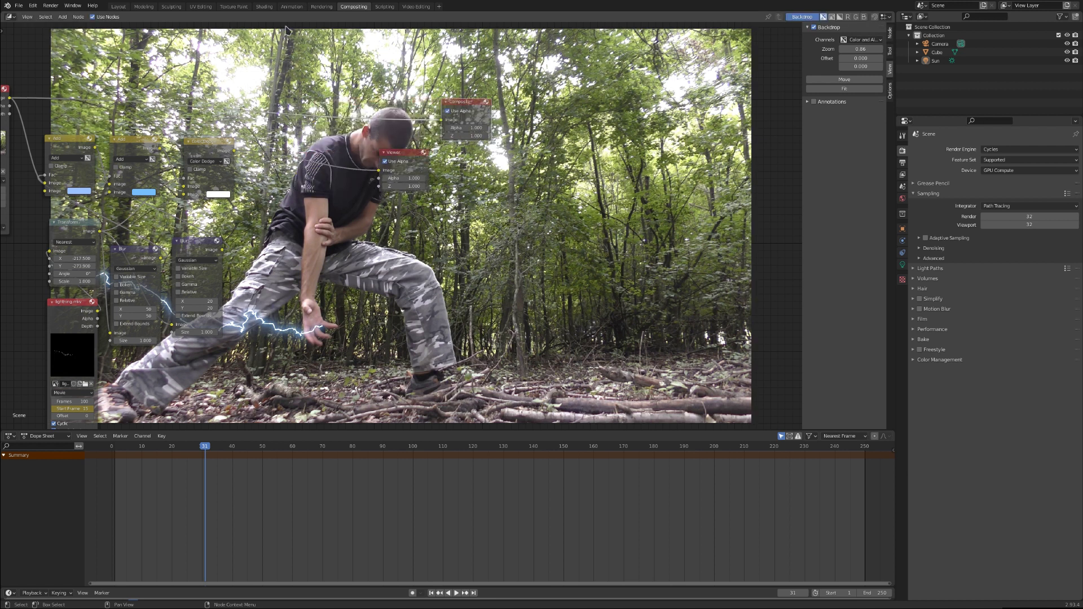
click(321, 7)
- Show the Viewer Node image in an Image Editor, fitted to the view
click(25, 31)
click(12, 17)
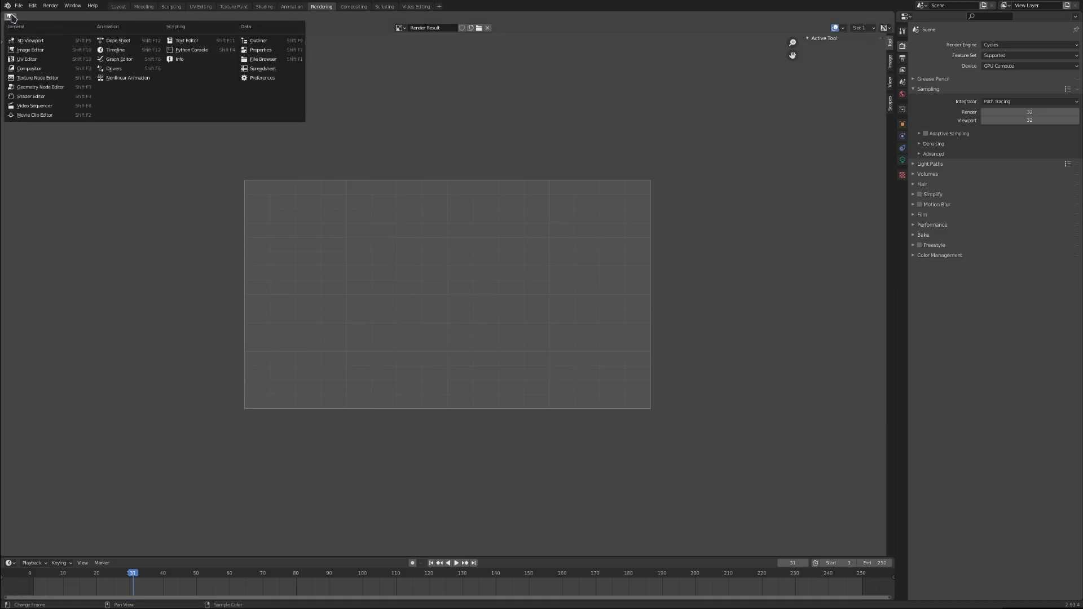
click(35, 50)
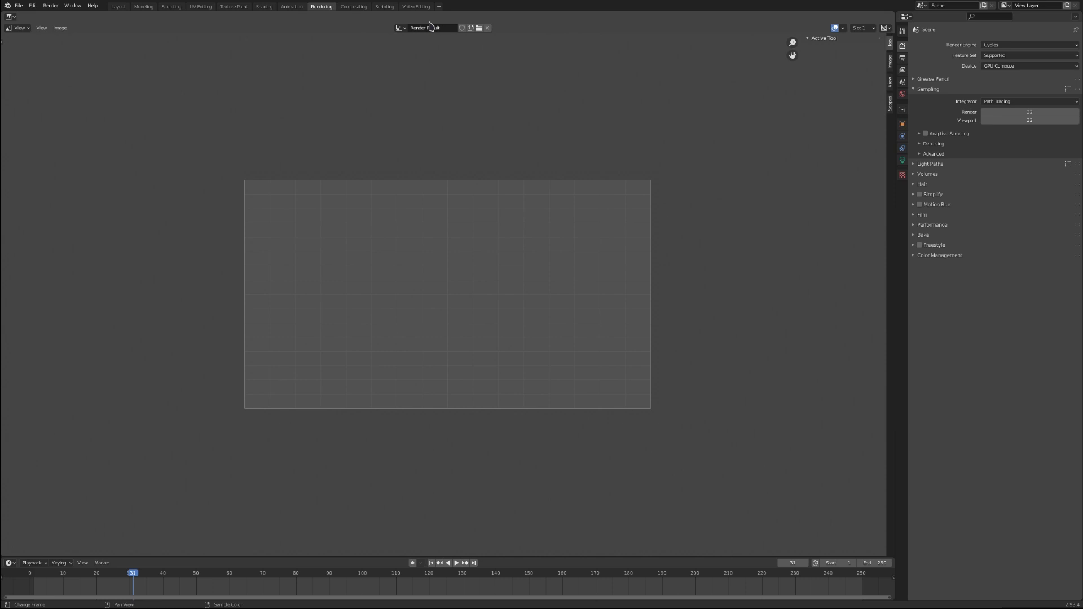
click(401, 27)
click(418, 65)
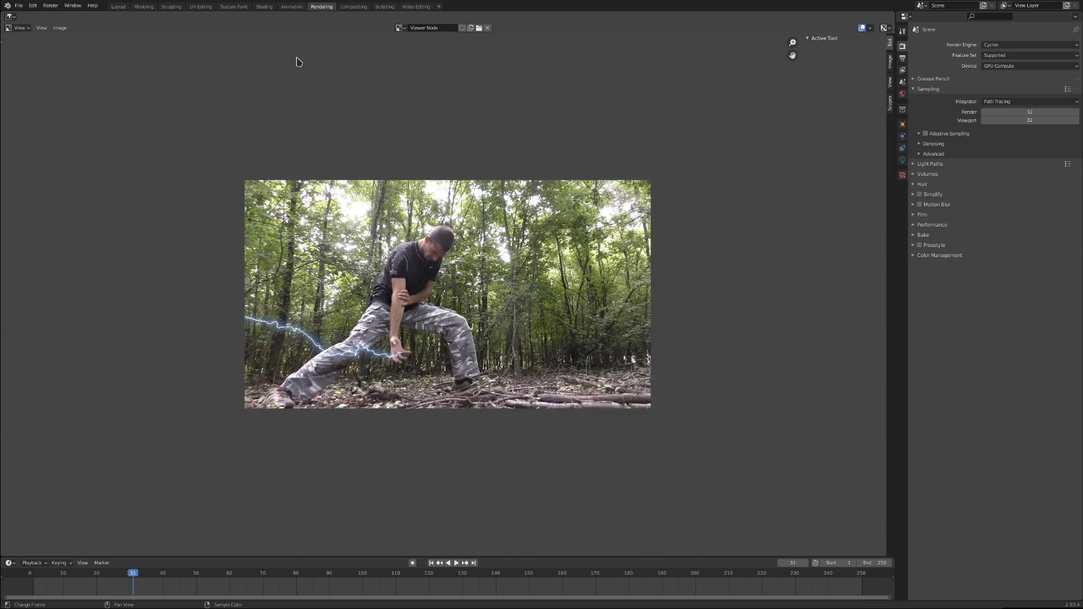
key(Home)
- Create a new mask and add a circle shape, deleting an accidental square
click(17, 28)
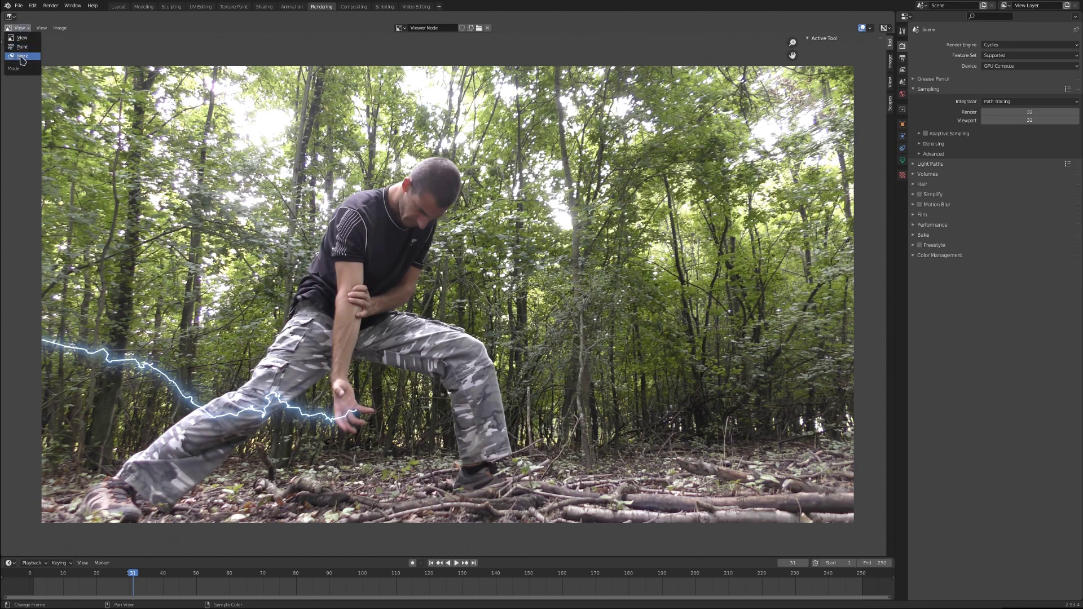
click(19, 32)
click(479, 28)
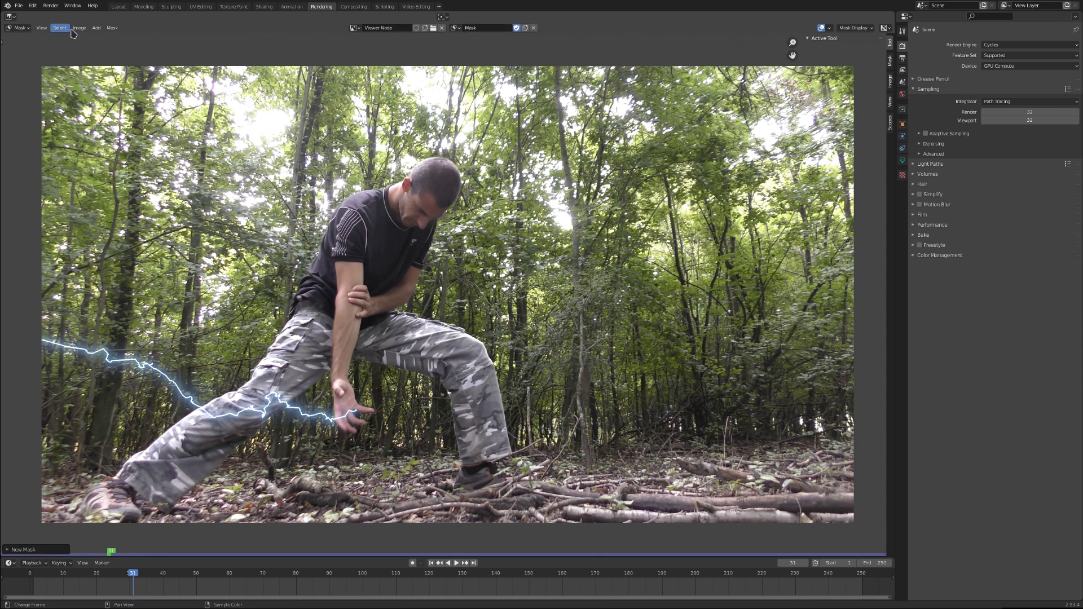
click(96, 28)
click(108, 45)
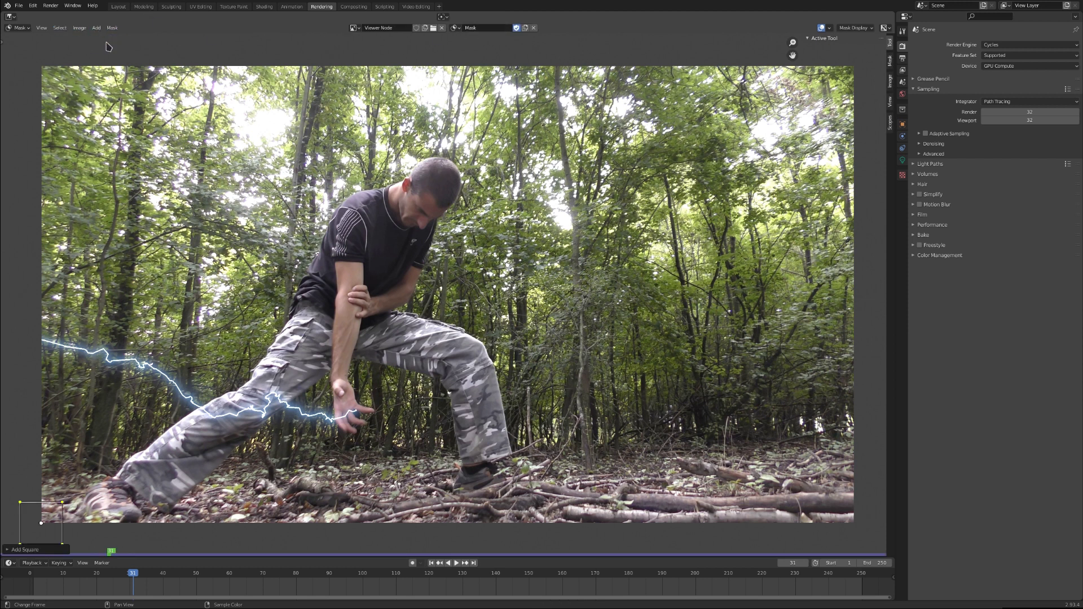
key(x)
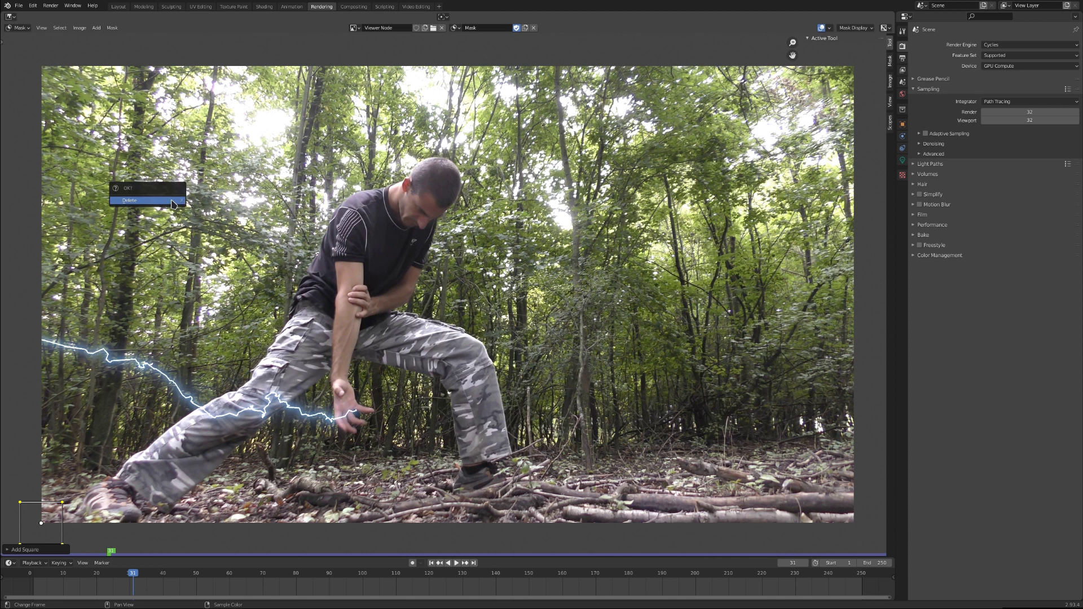
click(147, 200)
click(97, 27)
click(99, 38)
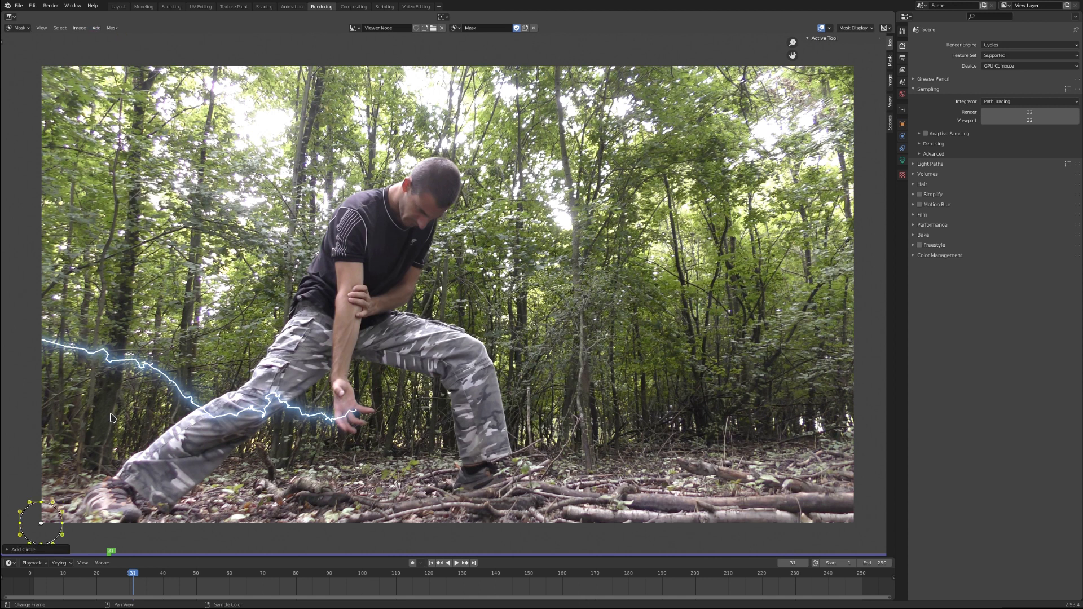
- Move and scale the mask circle to surround the man's hand
key(g)
click(420, 369)
key(s)
click(459, 388)
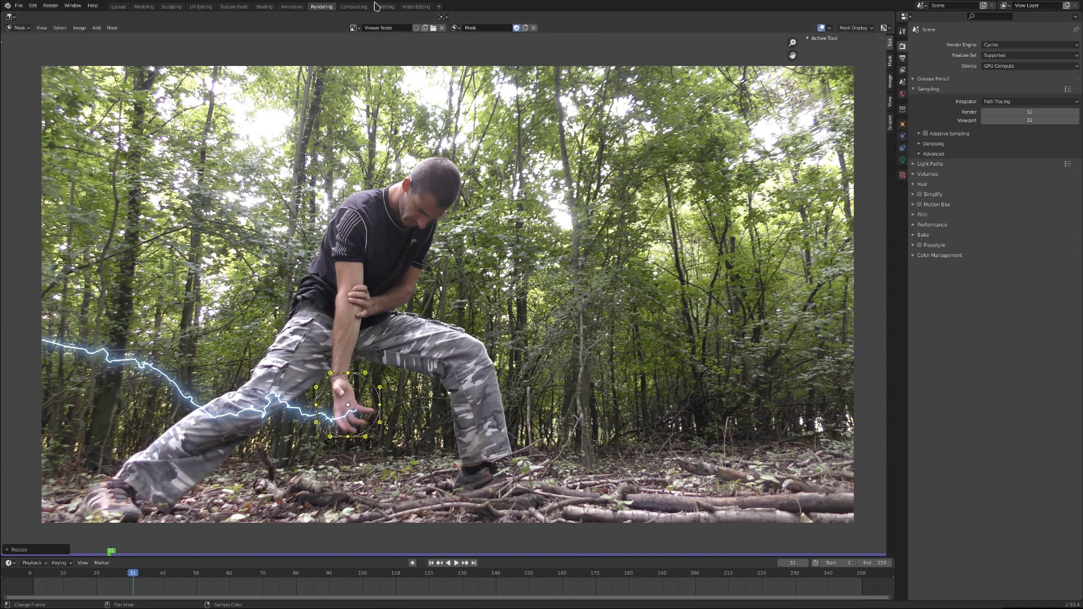
click(353, 7)
scroll(144, 191, up, 2)
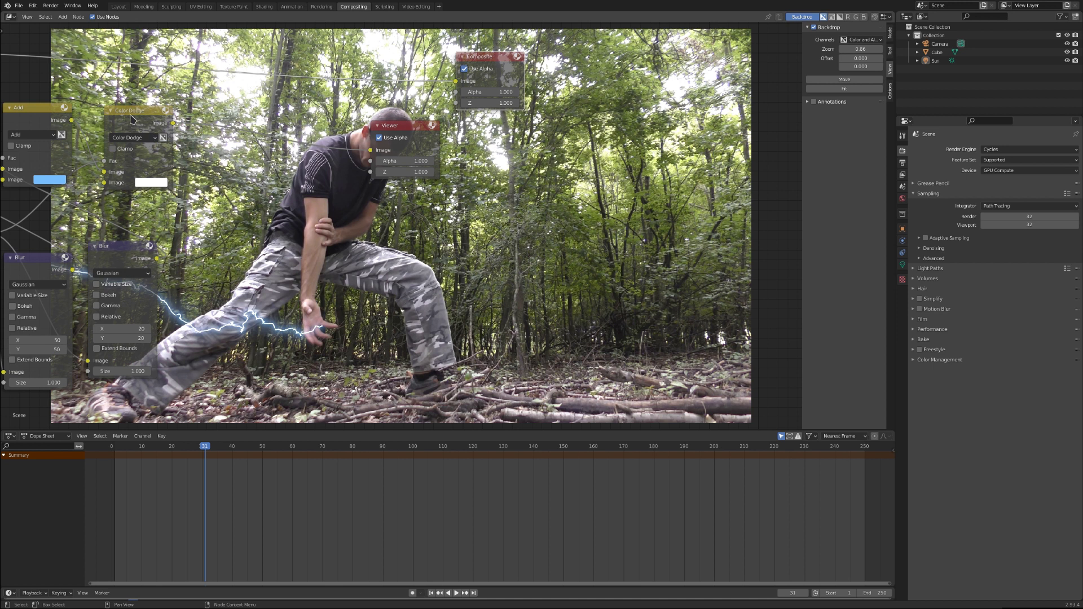
- Add a Texture input node and create a new Clouds texture
click(63, 16)
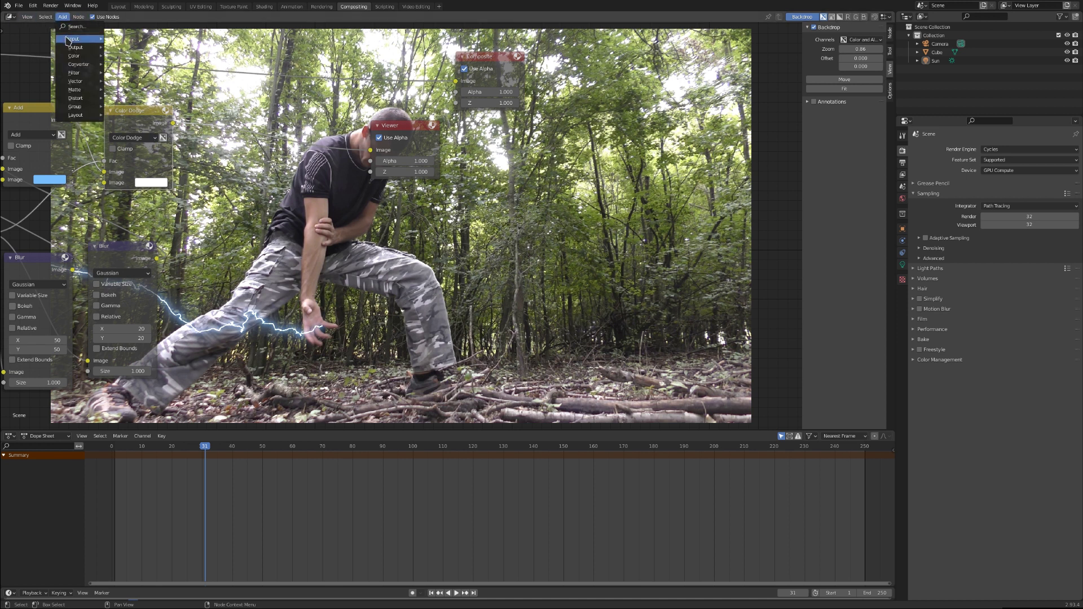
mouse_move(73, 39)
click(124, 94)
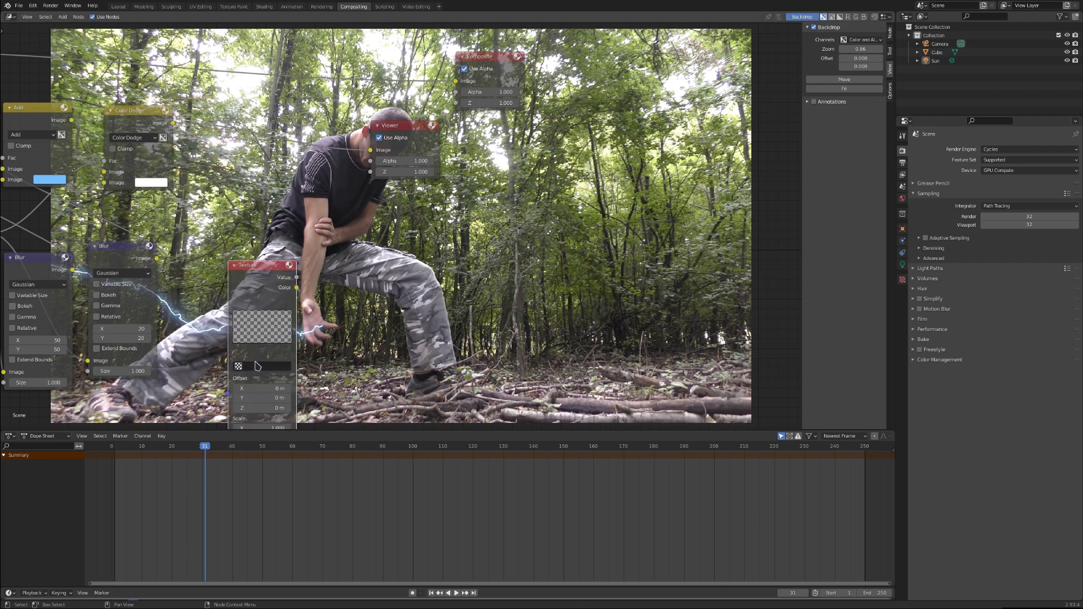
click(903, 279)
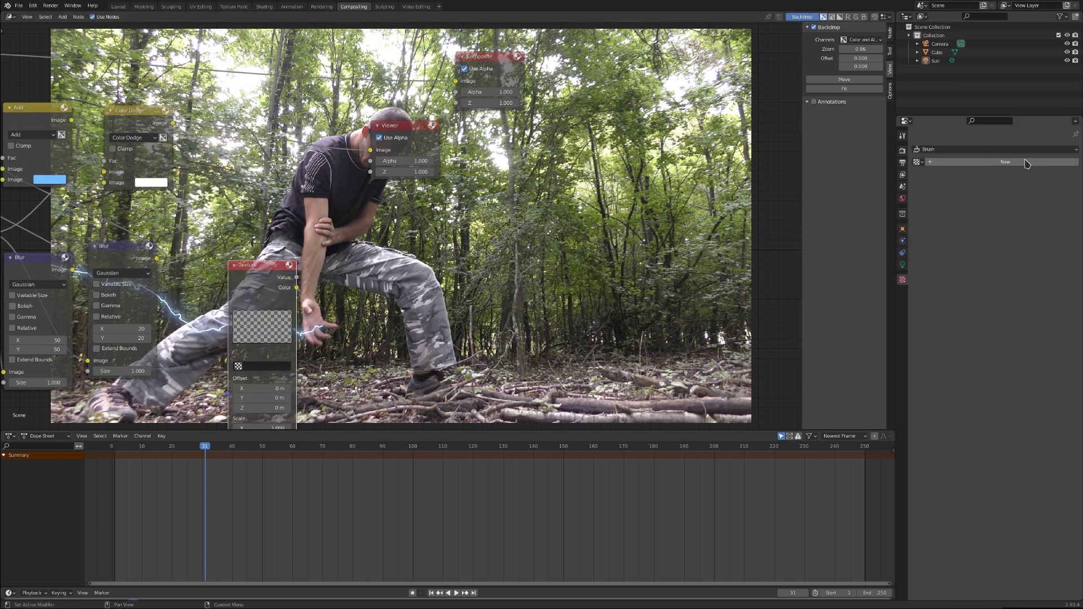
click(990, 163)
click(993, 174)
click(966, 189)
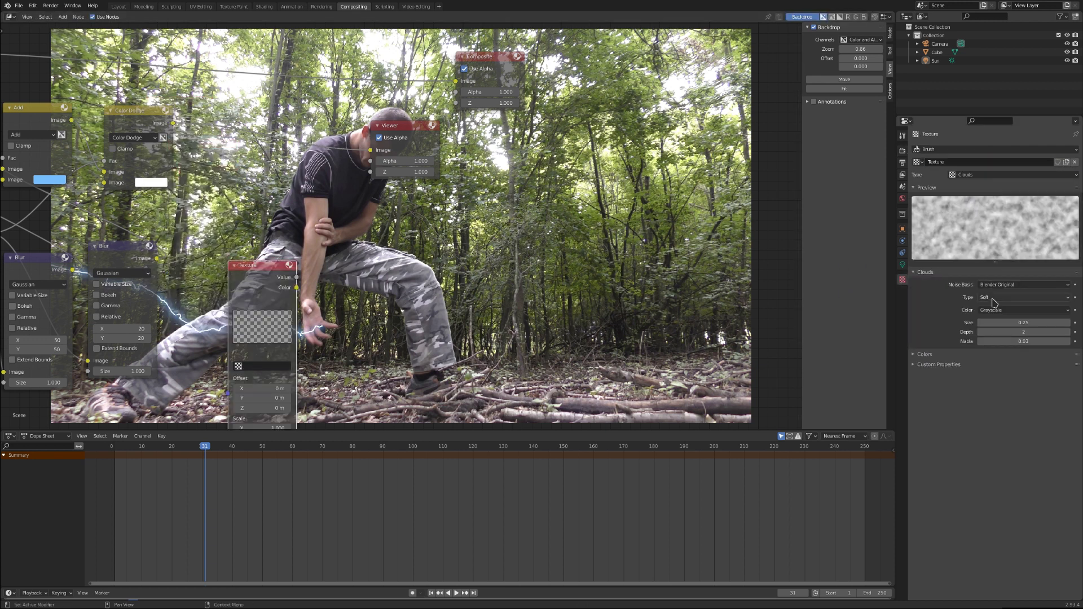
- Set the Texture node's X scale to 1.5 and assign the Clouds texture
middle_drag(220, 389, 220, 358)
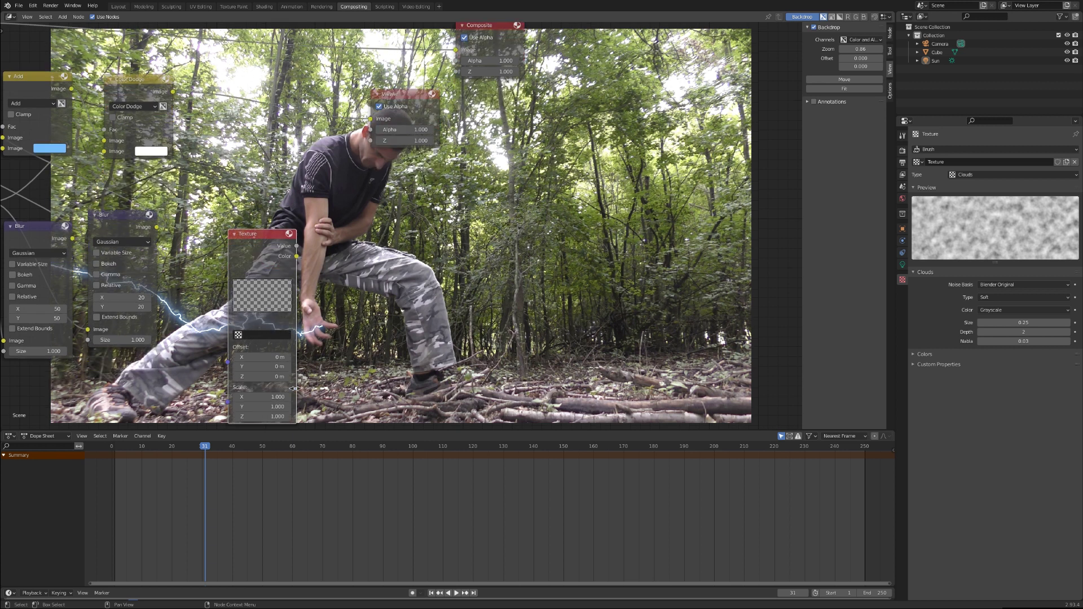
click(256, 397)
text(1.5)
key(Return)
click(238, 334)
click(257, 346)
drag(248, 255, 245, 261)
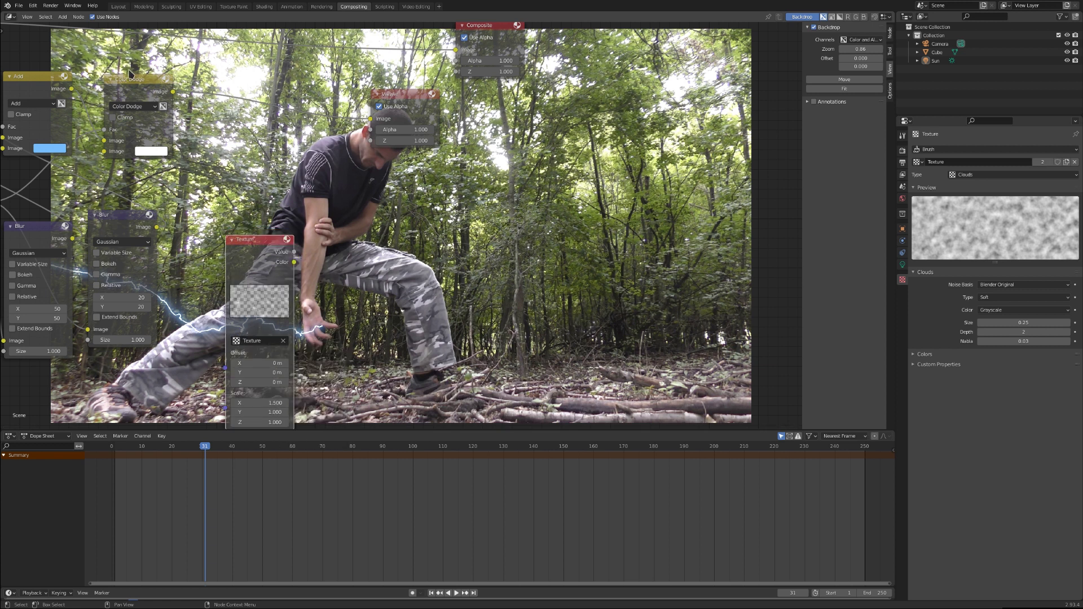
- Insert a Mix node between Color Dodge and the Viewer, fed by the texture colour
click(62, 16)
mouse_move(76, 62)
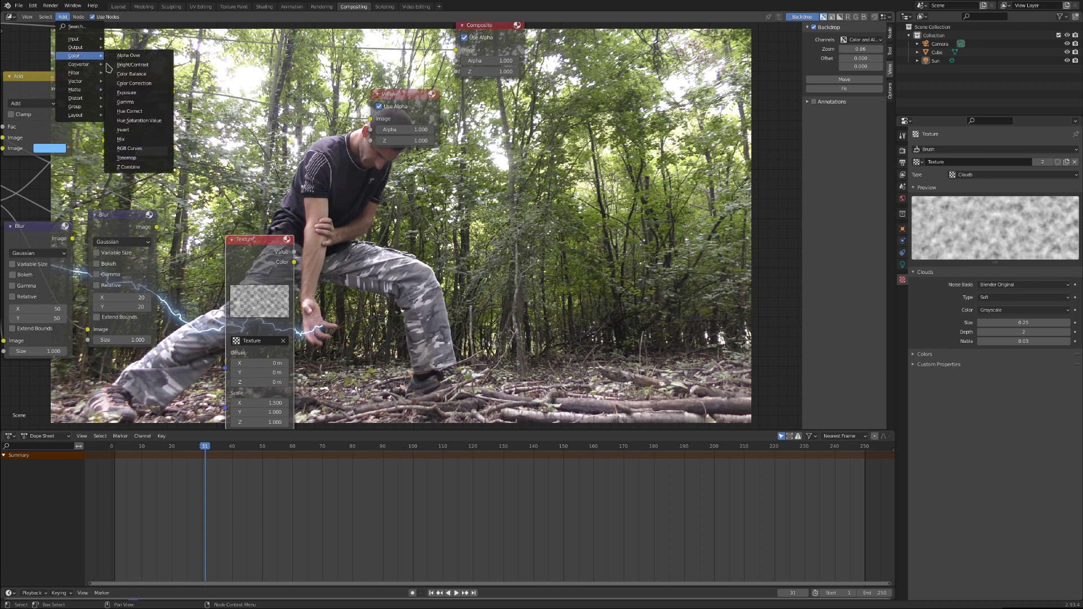
click(131, 144)
click(202, 66)
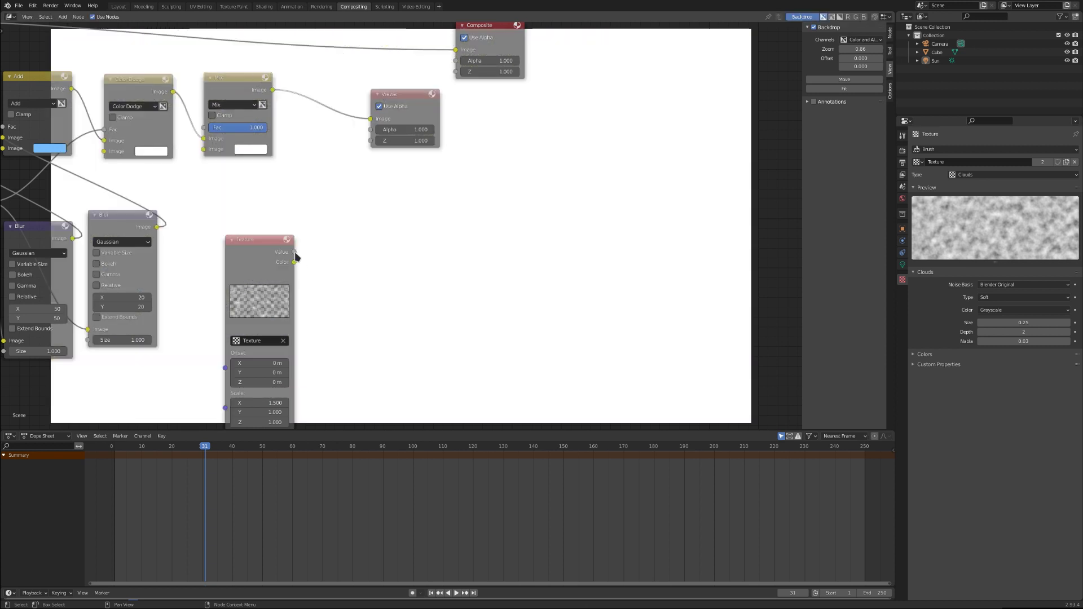
drag(295, 252, 213, 151)
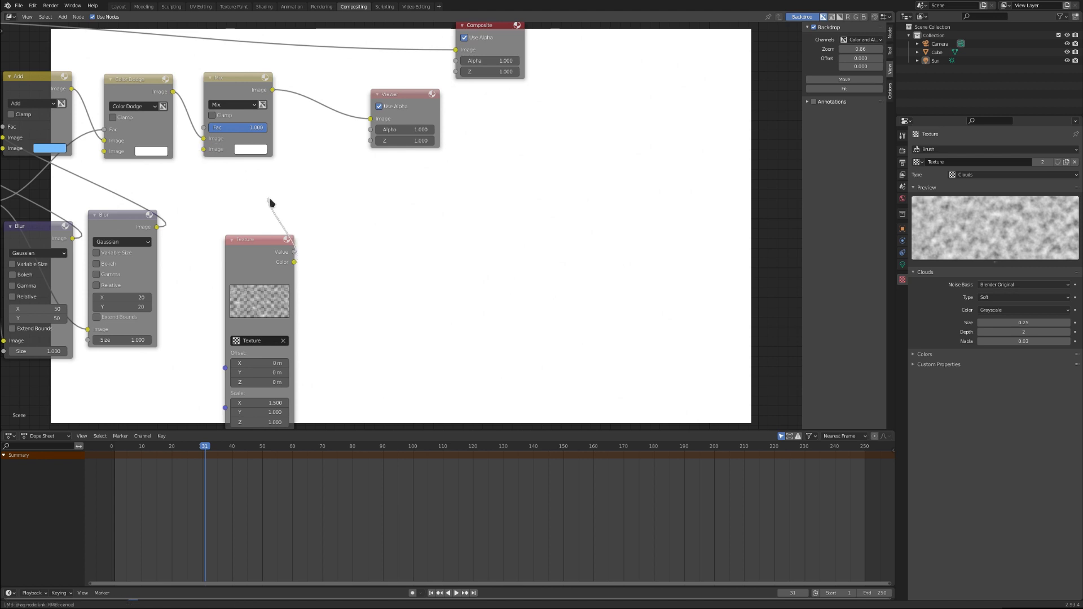
drag(293, 262, 210, 149)
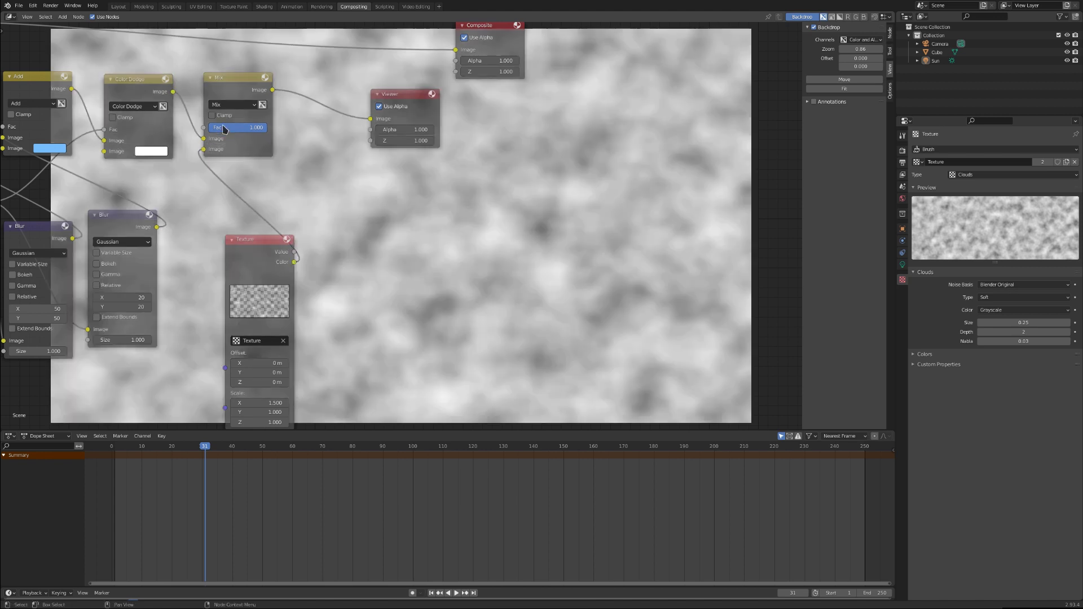
- Set the clouds' depth to 5 and size to 0.05
double_click(1015, 332)
text(5)
key(Return)
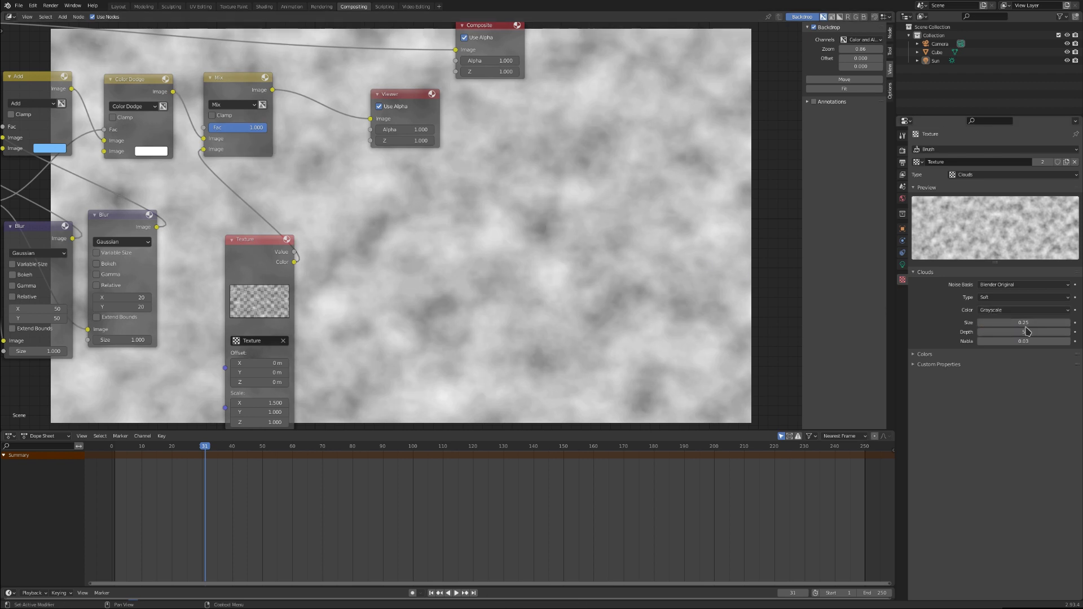
click(1012, 322)
key(Return)
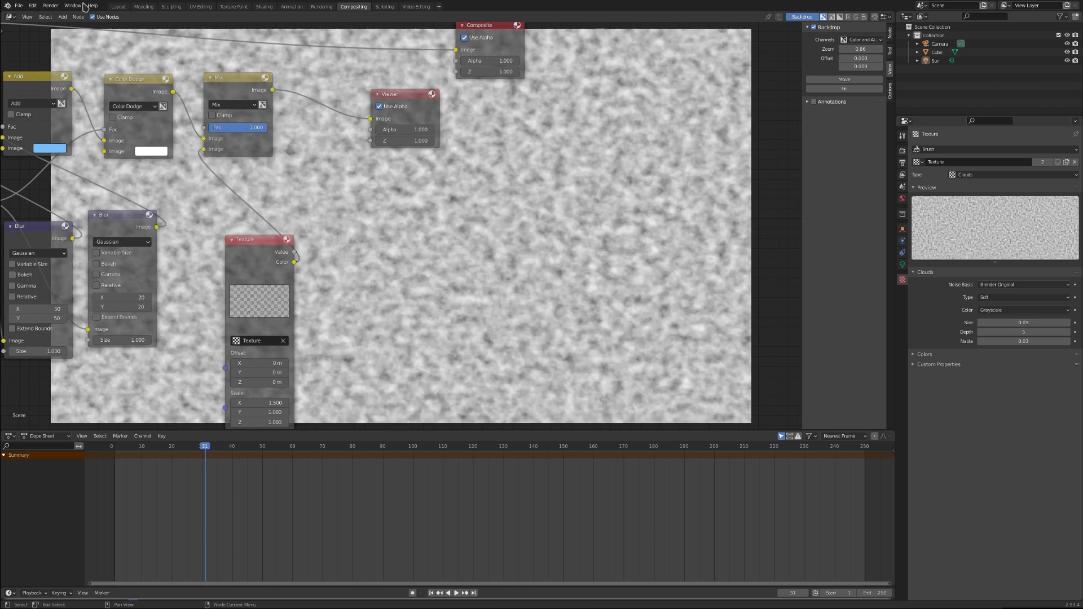
click(62, 16)
- Add a Mask node using the hand circle mask and link it to the Mix factor
mouse_move(73, 38)
click(130, 56)
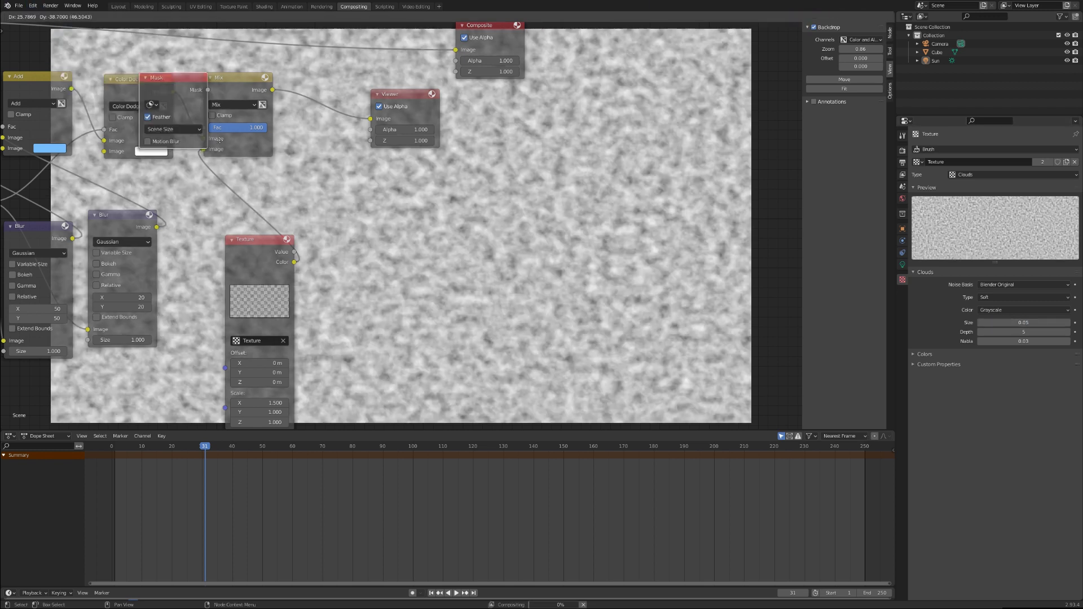
click(343, 280)
click(335, 276)
click(349, 286)
drag(393, 261, 203, 127)
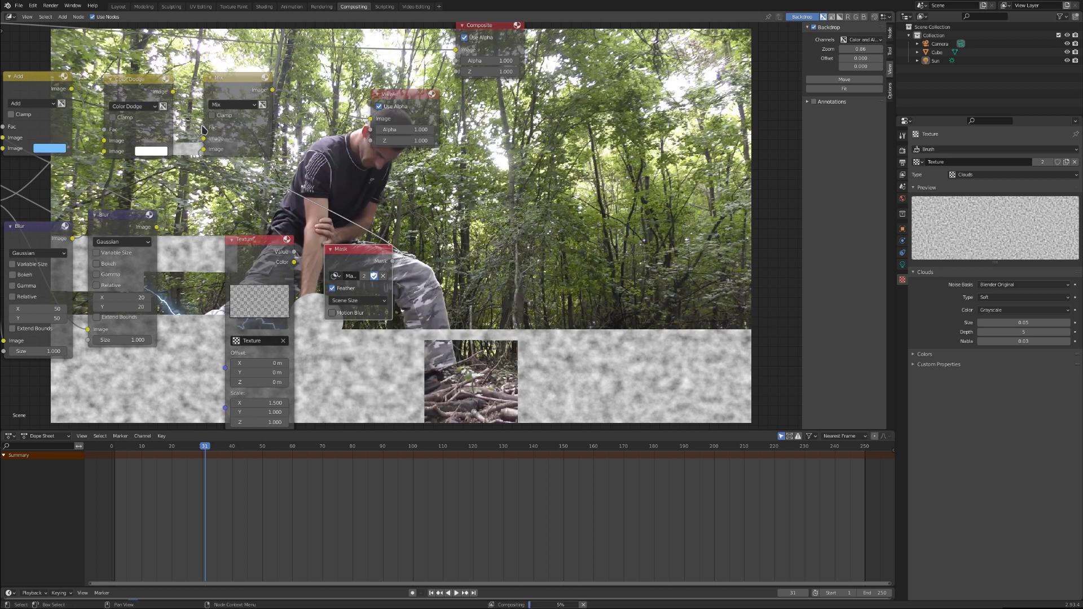
- Duplicate the Blur node onto the mask link with X and Y sizes of 50
middle_drag(314, 356, 237, 261)
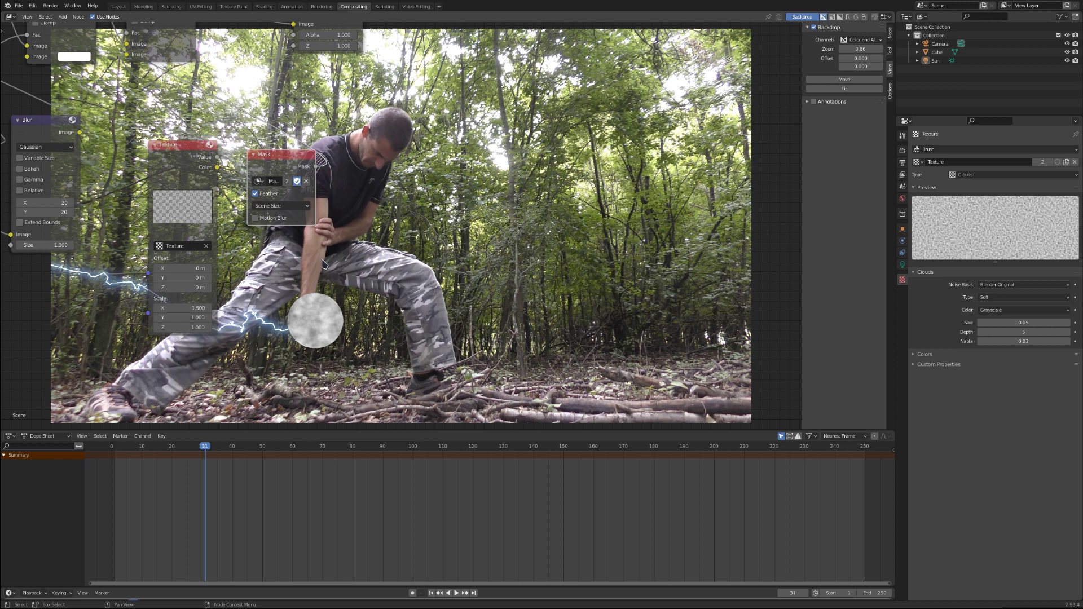
click(54, 132)
key(ctrl+v)
drag(53, 132, 341, 132)
drag(270, 170, 251, 249)
drag(339, 132, 265, 105)
middle_drag(273, 153, 320, 220)
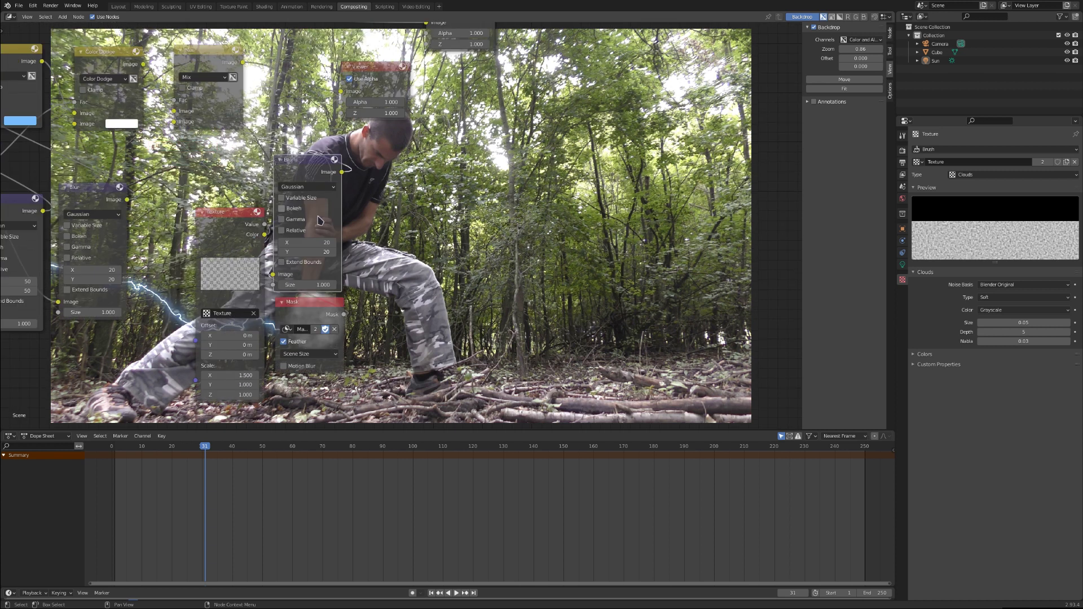
key(Return)
click(296, 241)
text(50)
key(Return)
- Set the Mix node's blend mode to Add
middle_drag(347, 180, 241, 146)
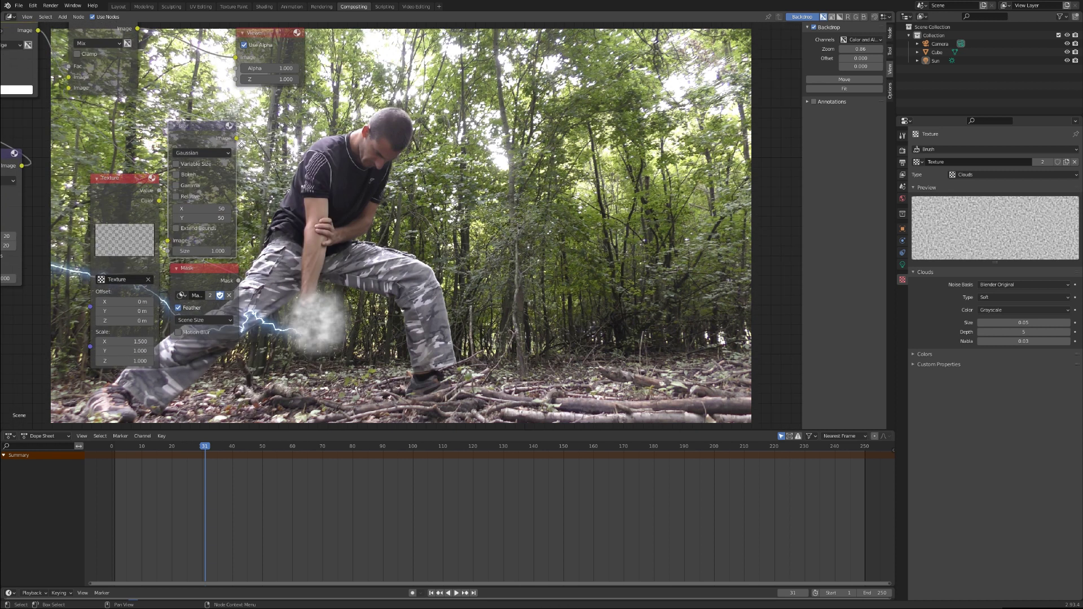
click(105, 44)
click(82, 145)
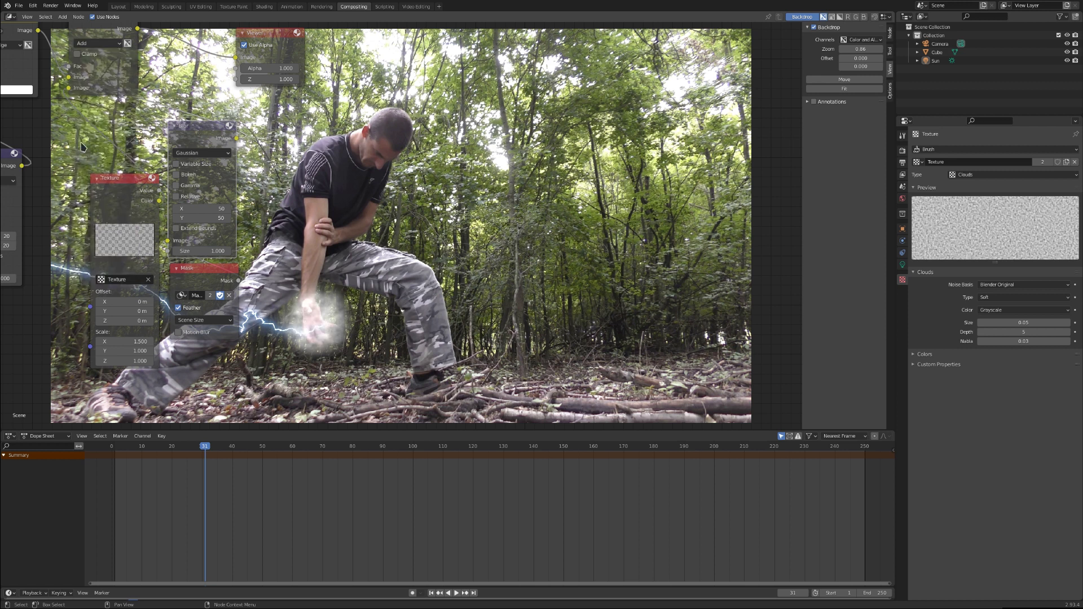
- Try Color Dodge for the Mix blend, then revert to Add
click(97, 44)
click(85, 135)
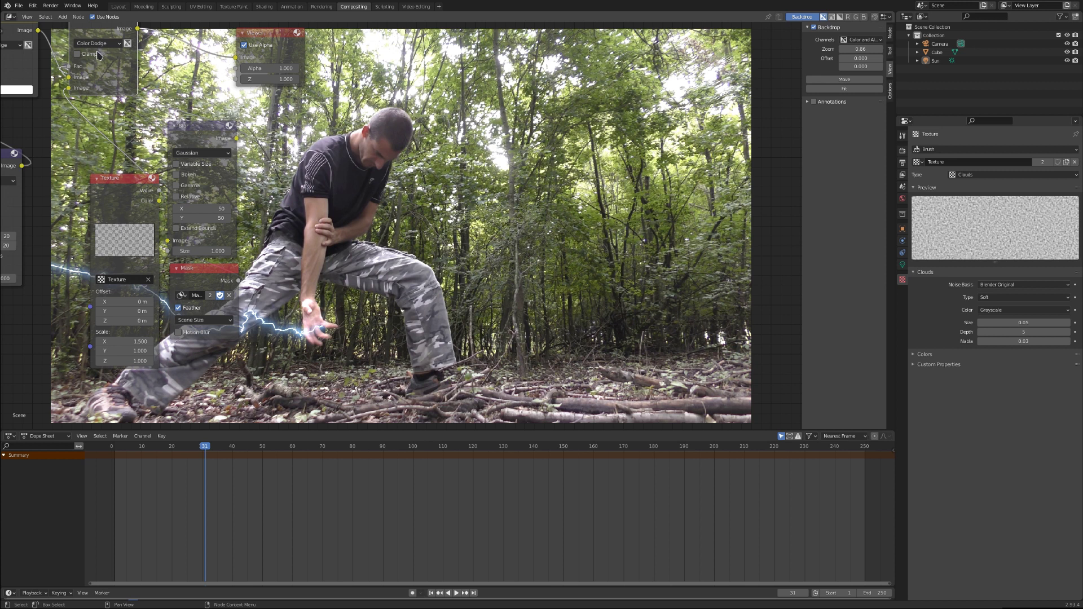
click(99, 43)
click(83, 145)
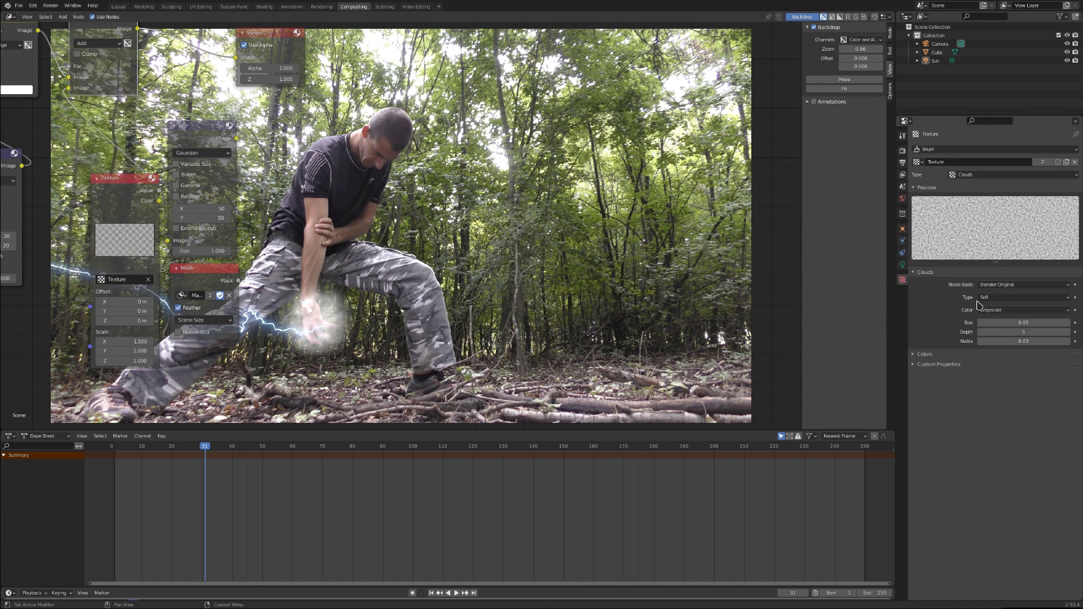
- Enable the clouds' colour ramp with a blue middle stop and light blue end stop
click(921, 354)
click(926, 437)
click(920, 437)
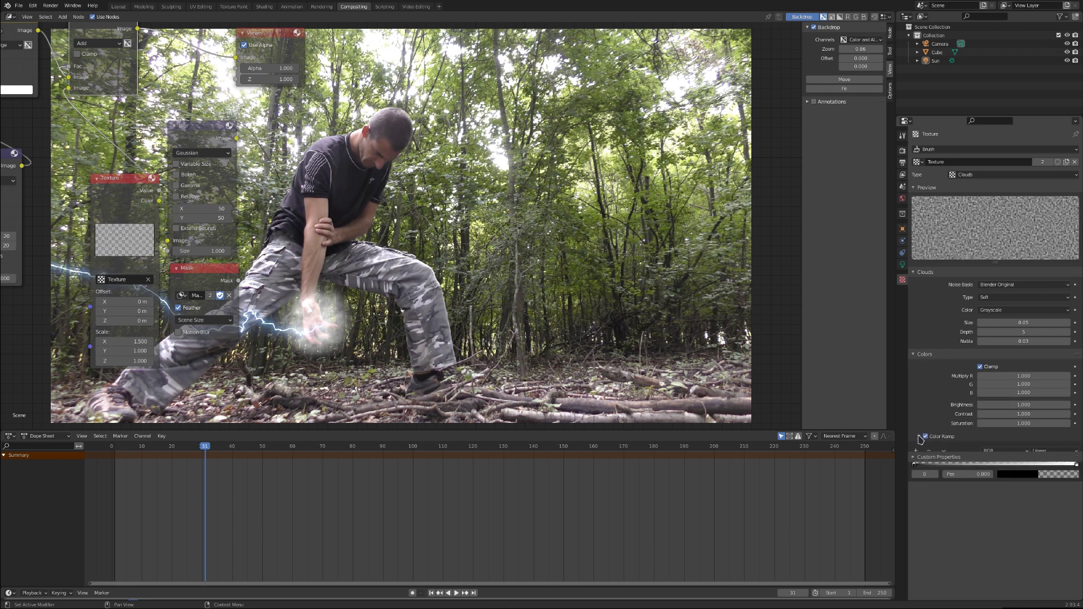
click(1077, 463)
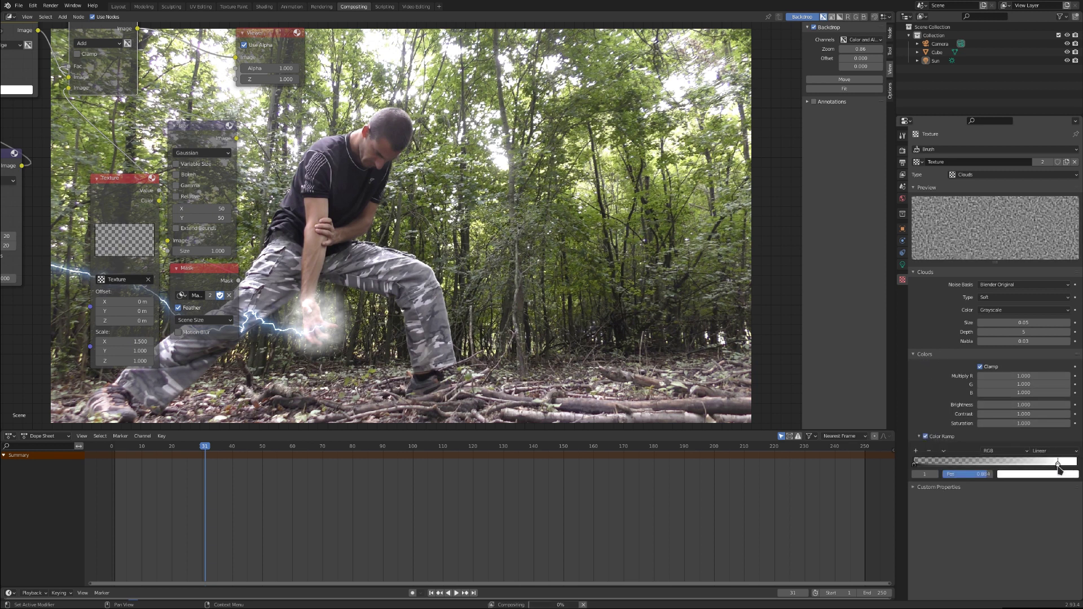
click(915, 450)
click(1010, 474)
click(1047, 374)
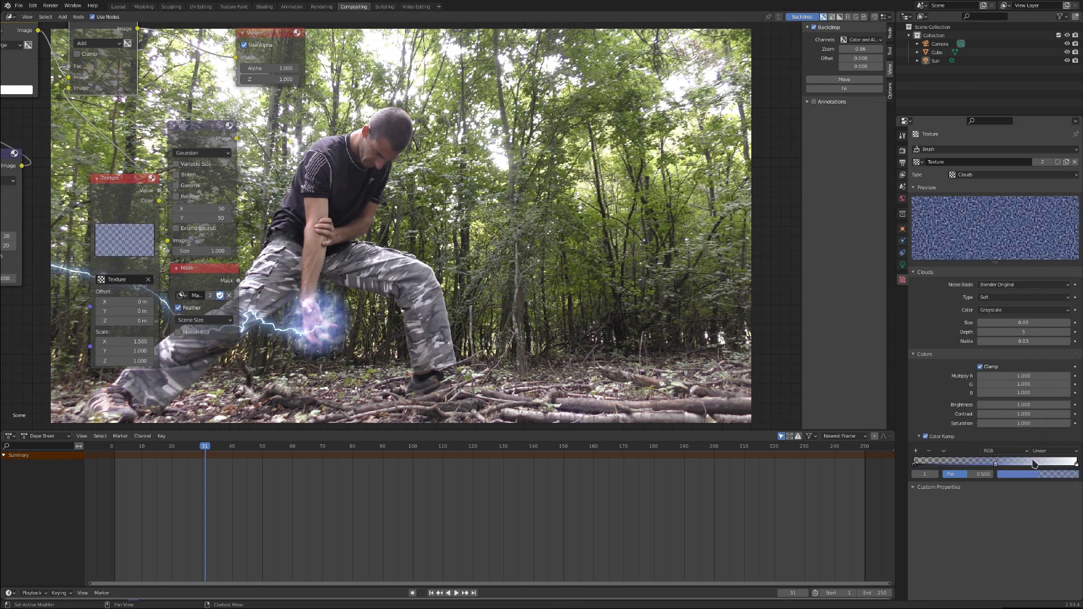
click(1076, 463)
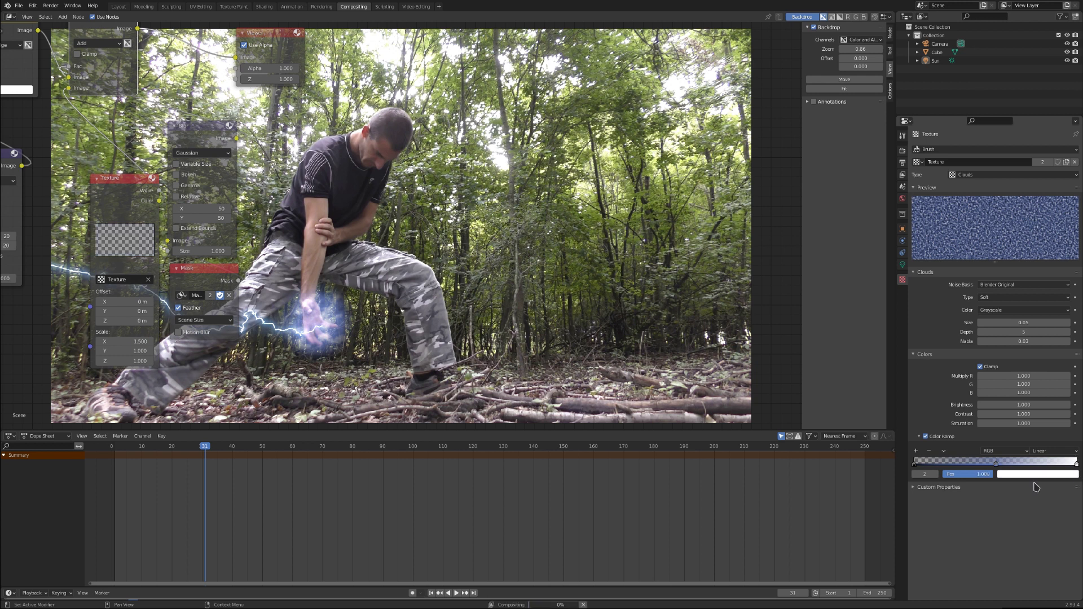
click(1029, 477)
click(1042, 381)
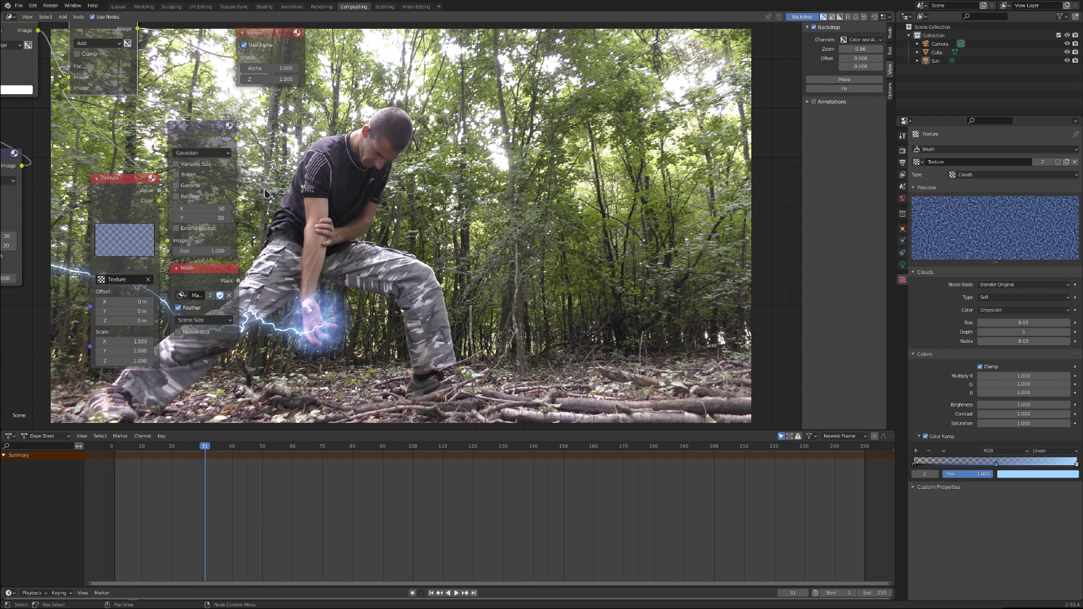
- Keyframe the texture offset at frame 1
middle_drag(214, 254, 312, 250)
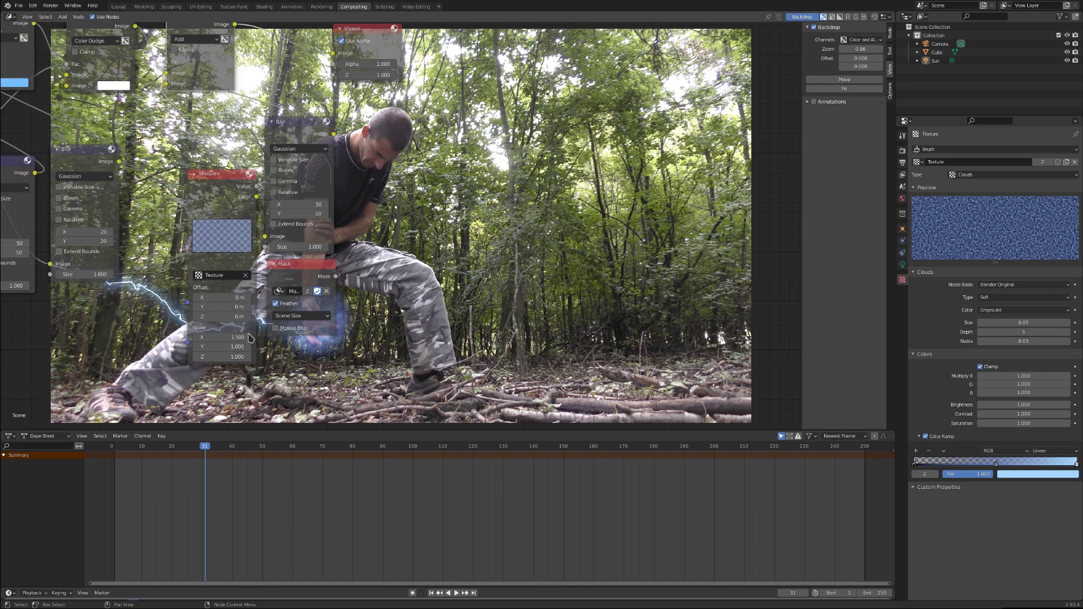
click(115, 453)
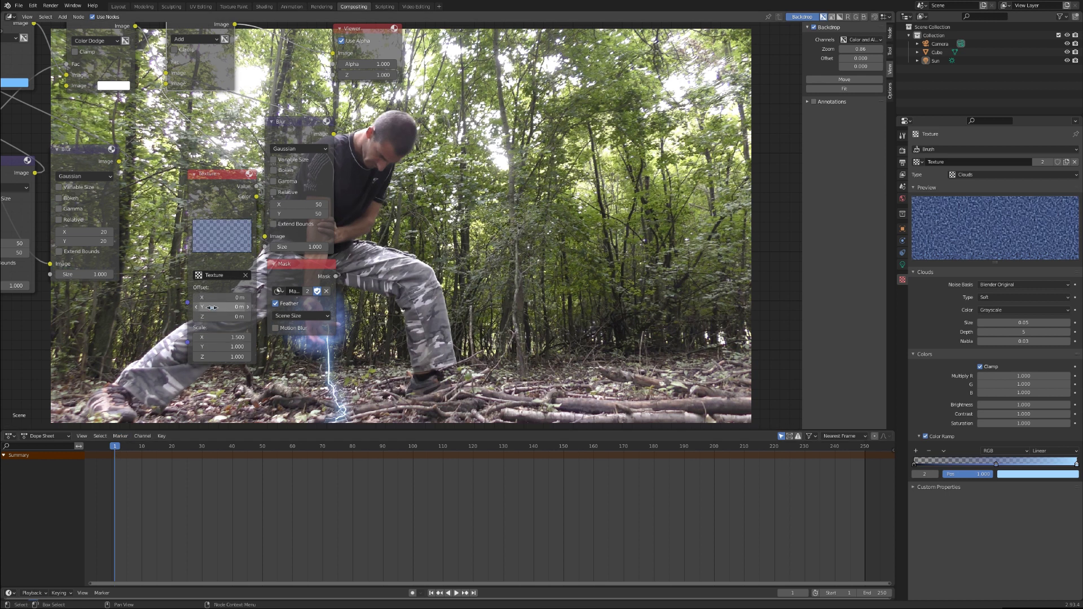
key(i)
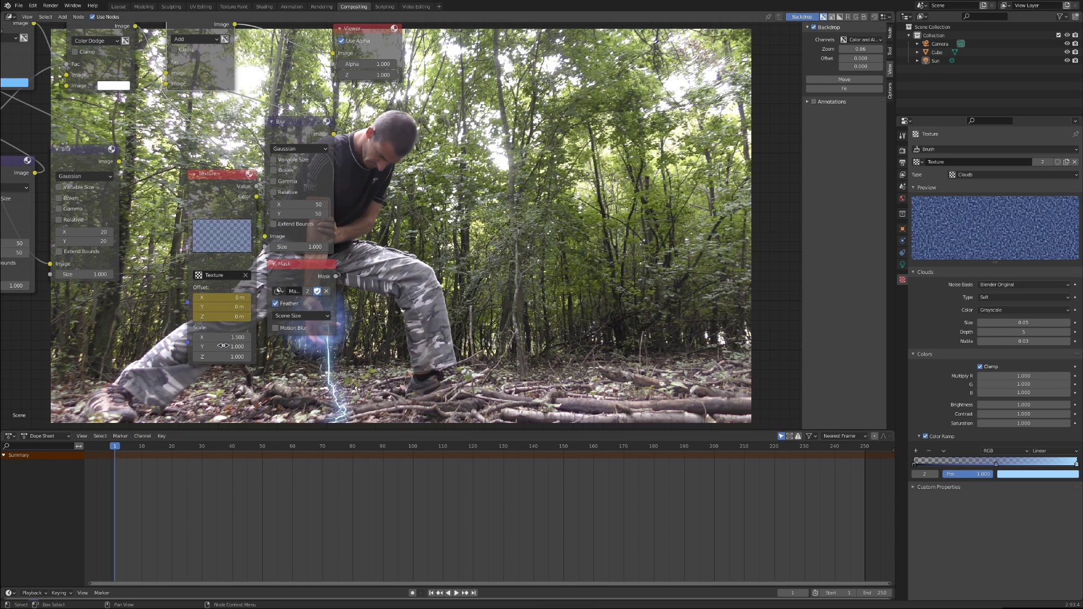
- Set the end frame to 60, then keyframe texture Z offset 1 m at frame 60
click(292, 445)
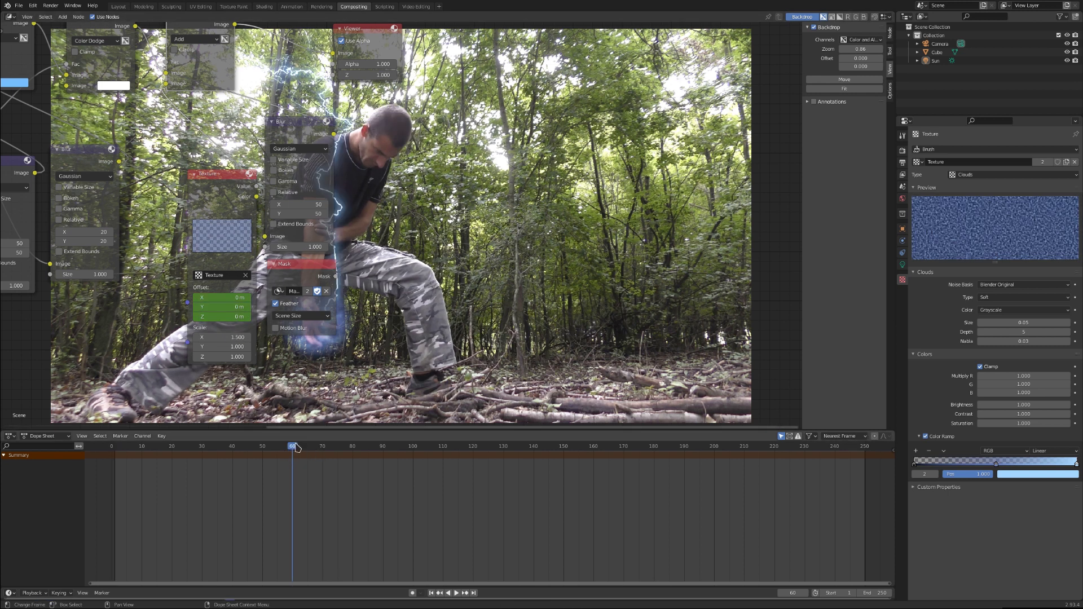
click(853, 592)
text(60)
key(Return)
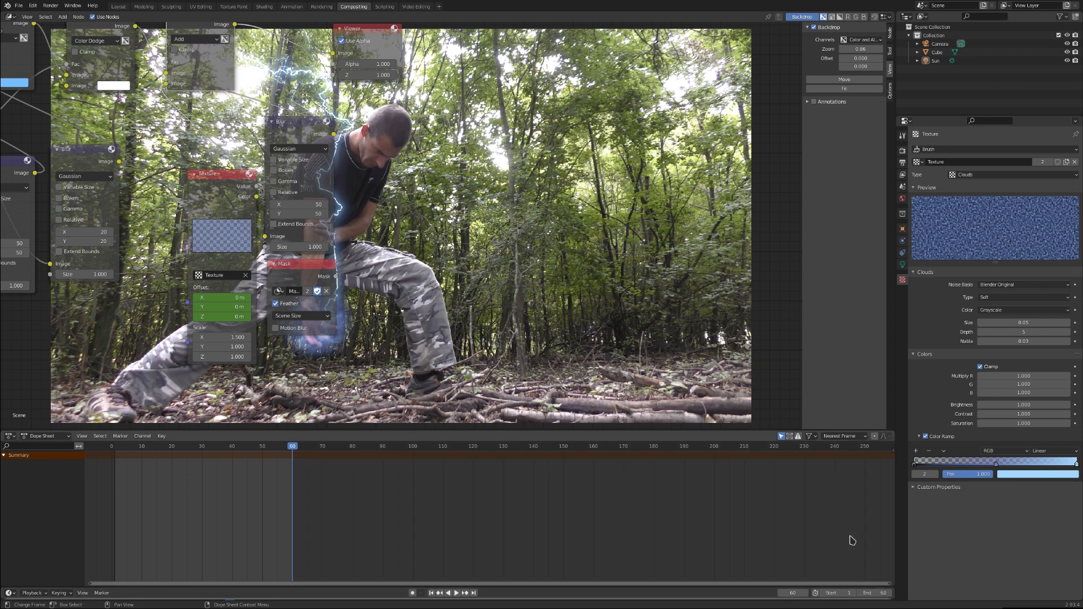
click(223, 316)
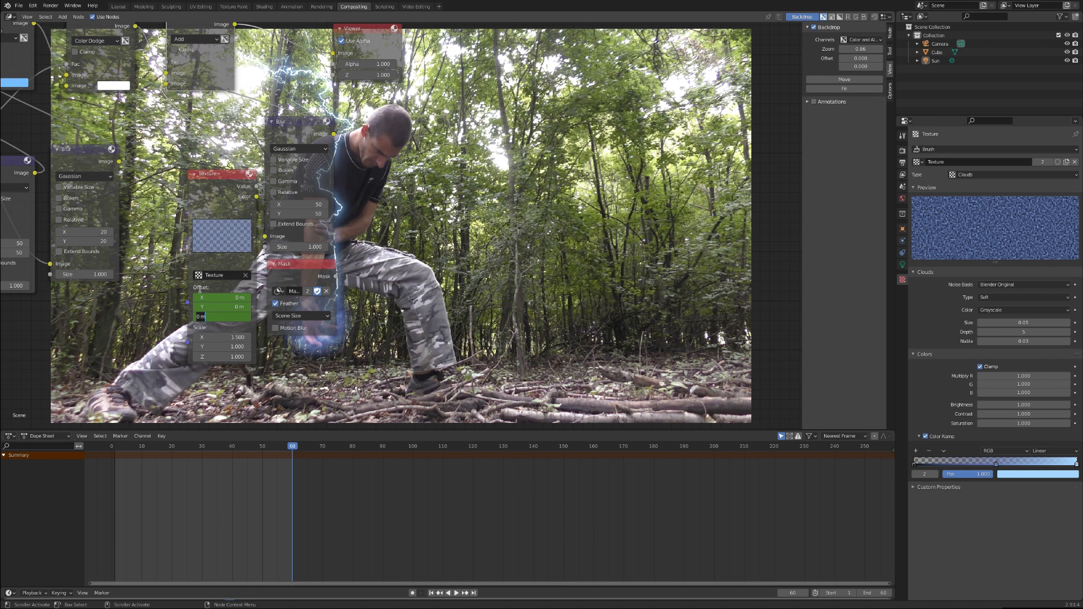
text(1)
key(Return)
key(i)
middle_drag(351, 332, 305, 319)
drag(861, 49, 971, 49)
- Enlarge the backdrop centred on the man's hand and scrub back to frame 56
click(845, 81)
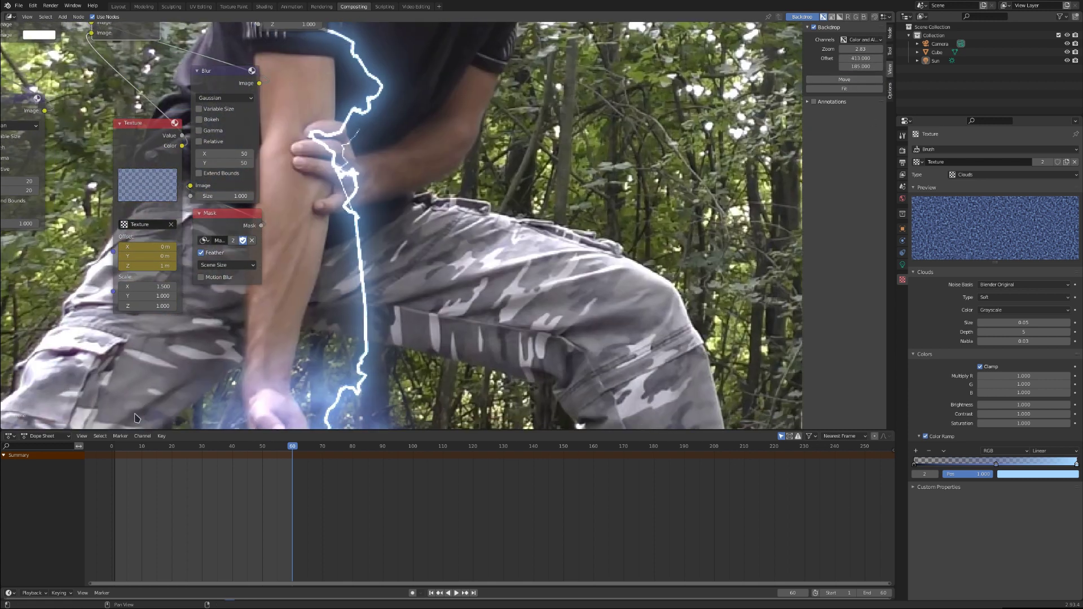
click(149, 246)
key(Left)
key(Left)
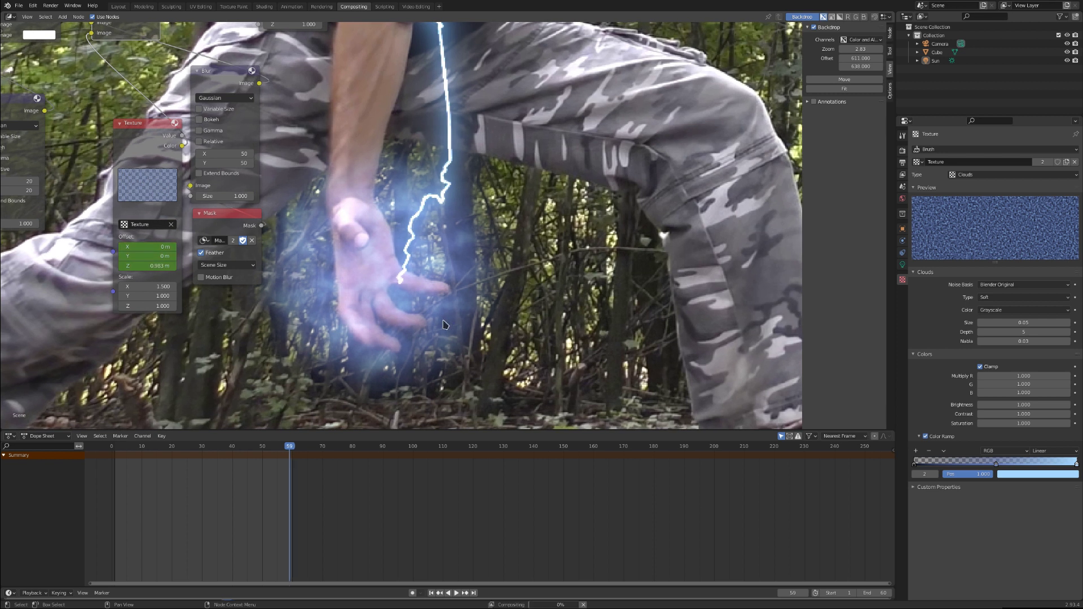
key(Left)
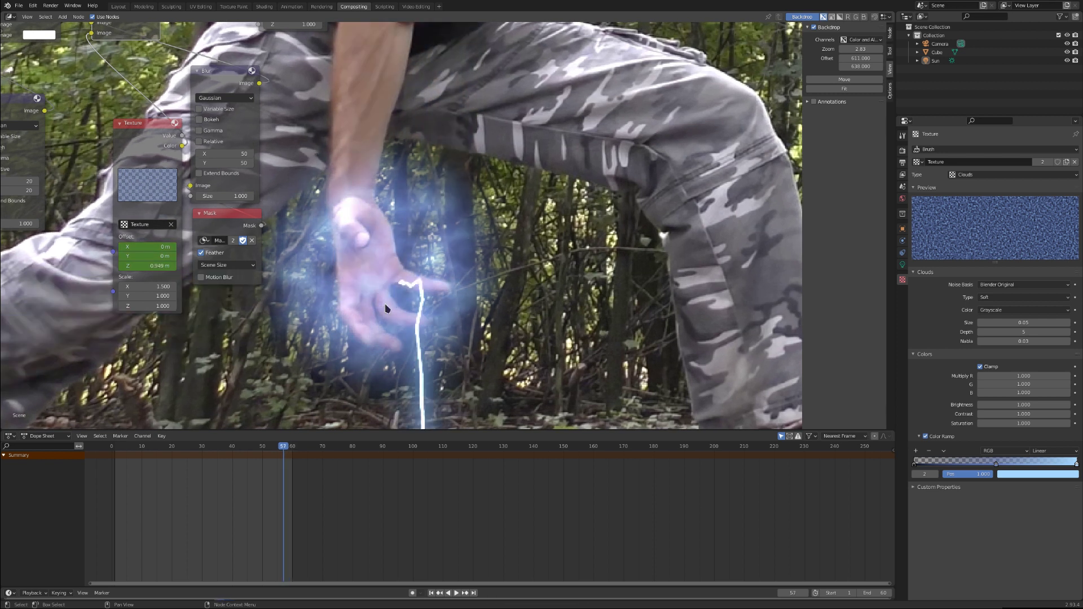
key(Left)
key(Left)
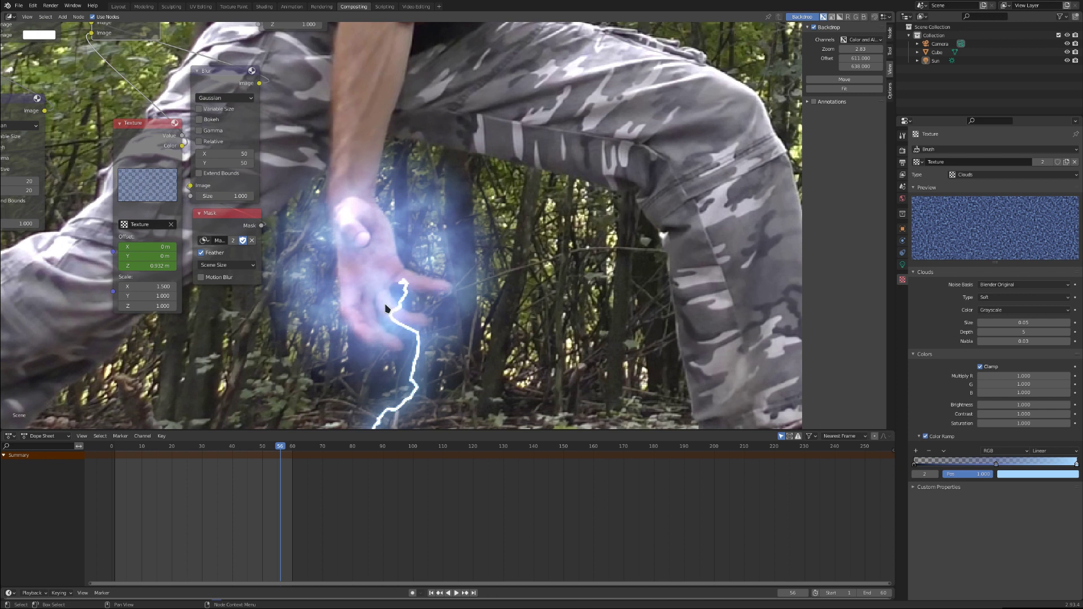
key(Right)
- Move the Viewer node further right and duplicate the Add node
scroll(355, 205, down, 2)
middle_drag(355, 205, 302, 359)
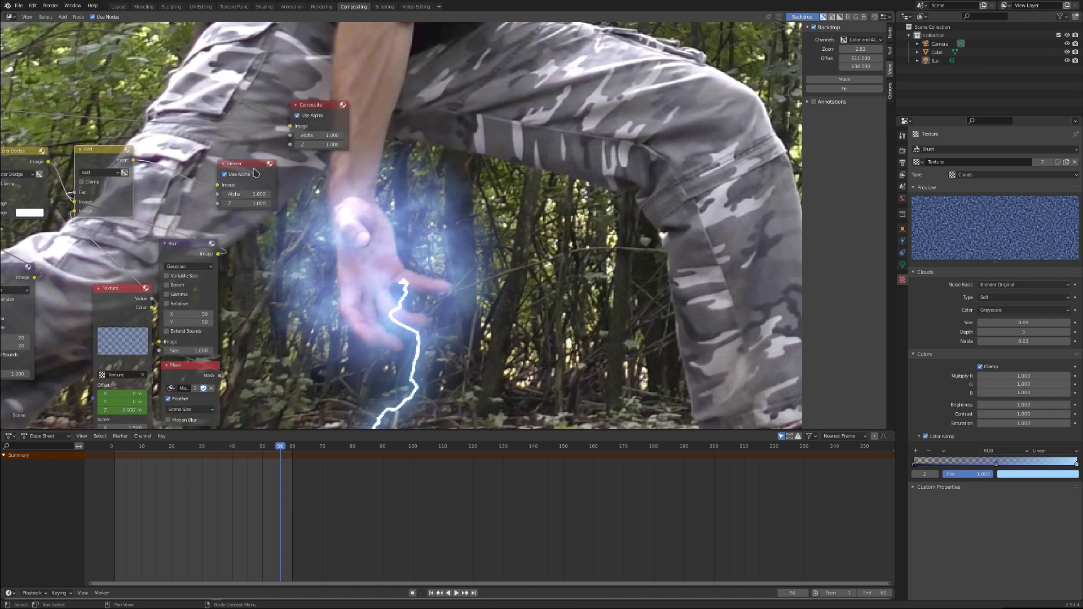
drag(246, 172, 410, 183)
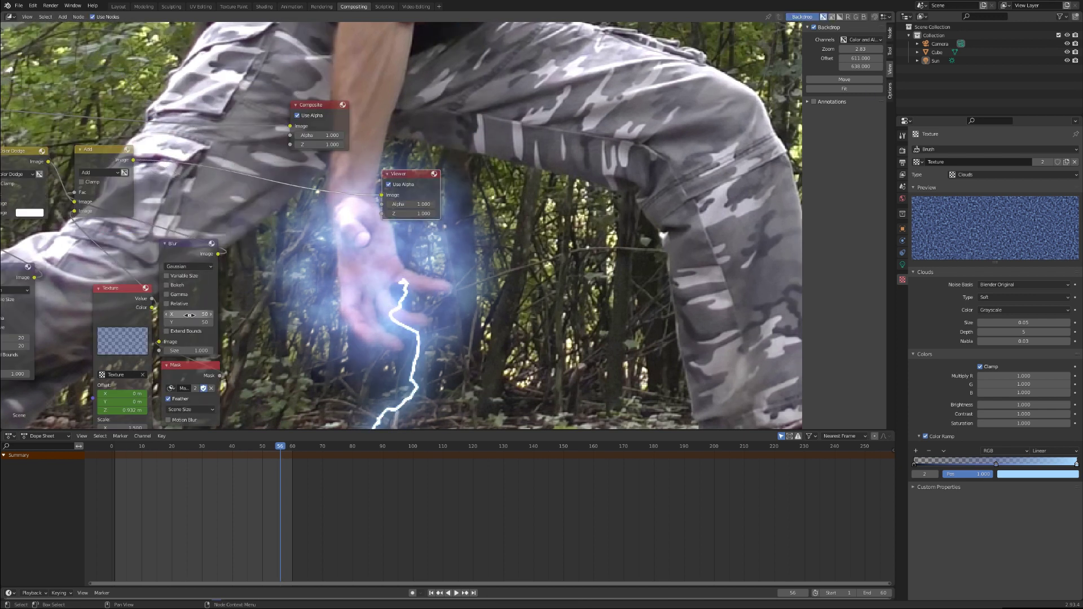
click(100, 164)
key(shift+d)
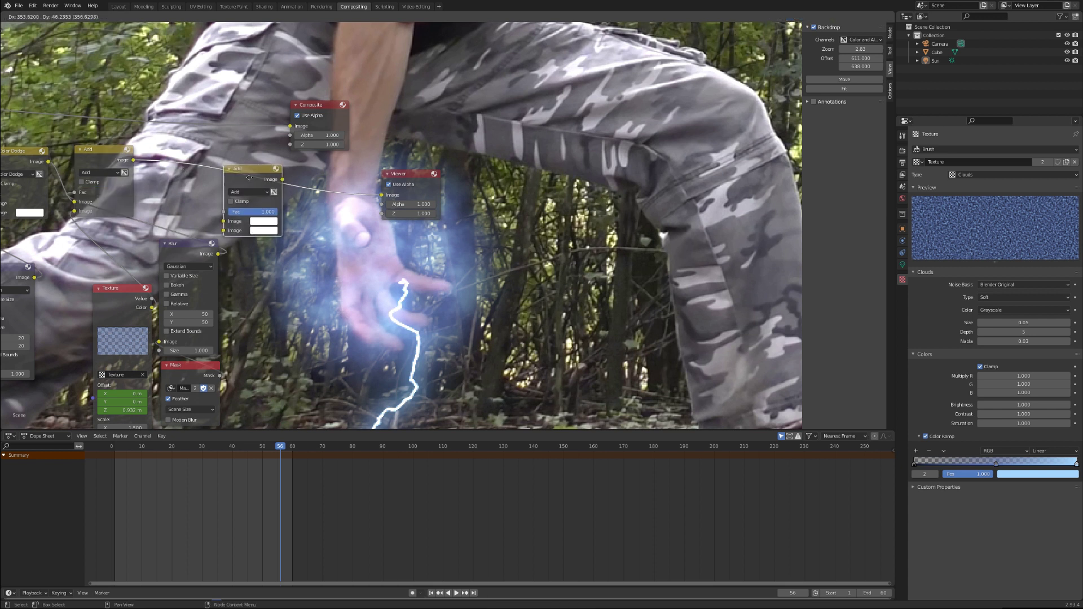
- Drop the Add copy onto the Viewer link and connect the Mask output into it
click(262, 181)
click(178, 377)
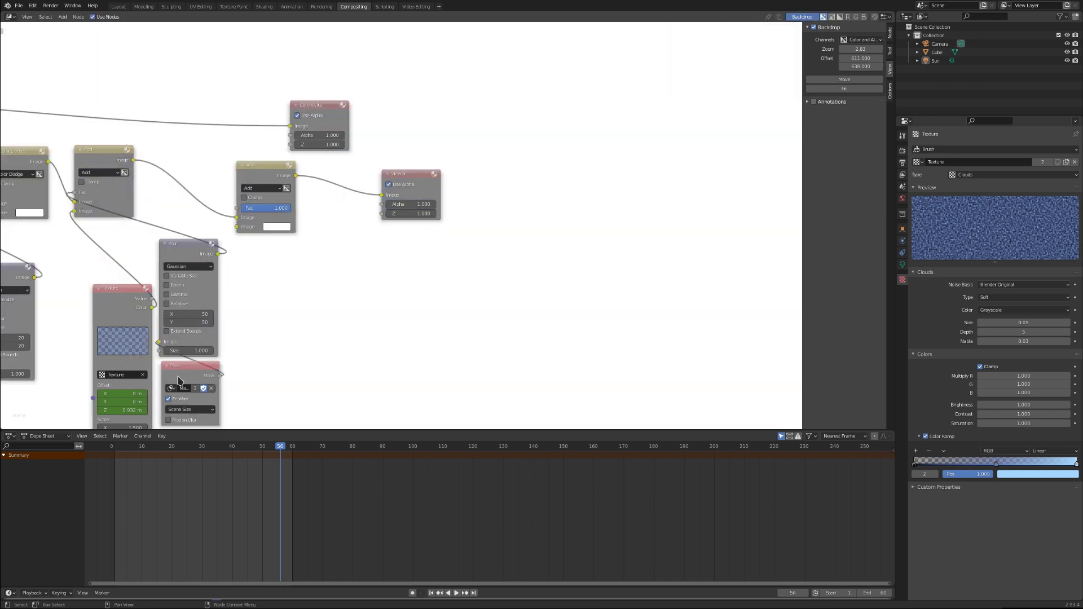
key(shift+d)
click(349, 353)
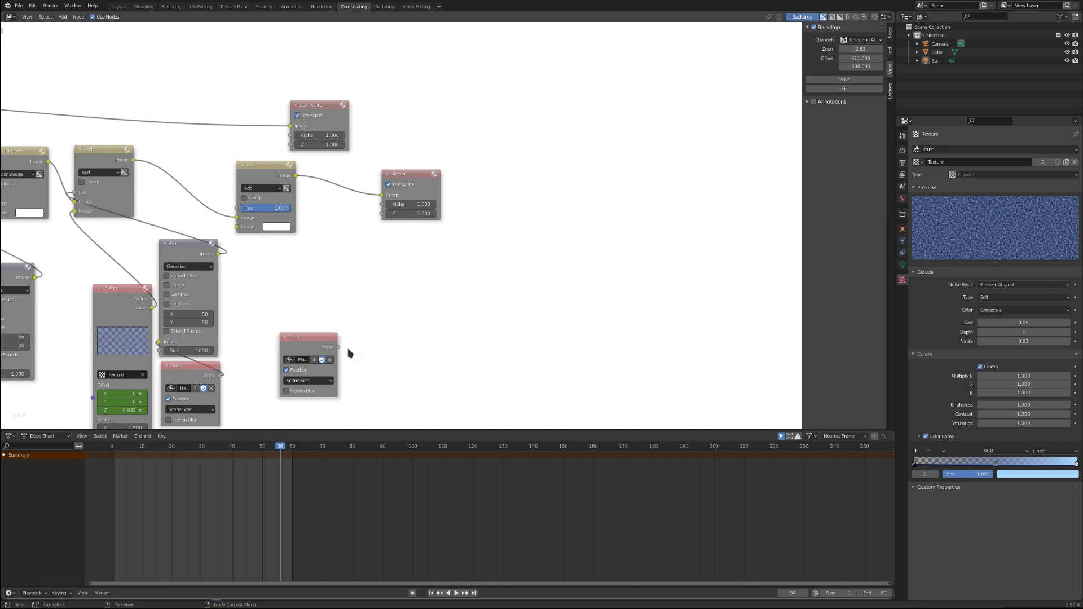
key(x)
drag(221, 375, 237, 208)
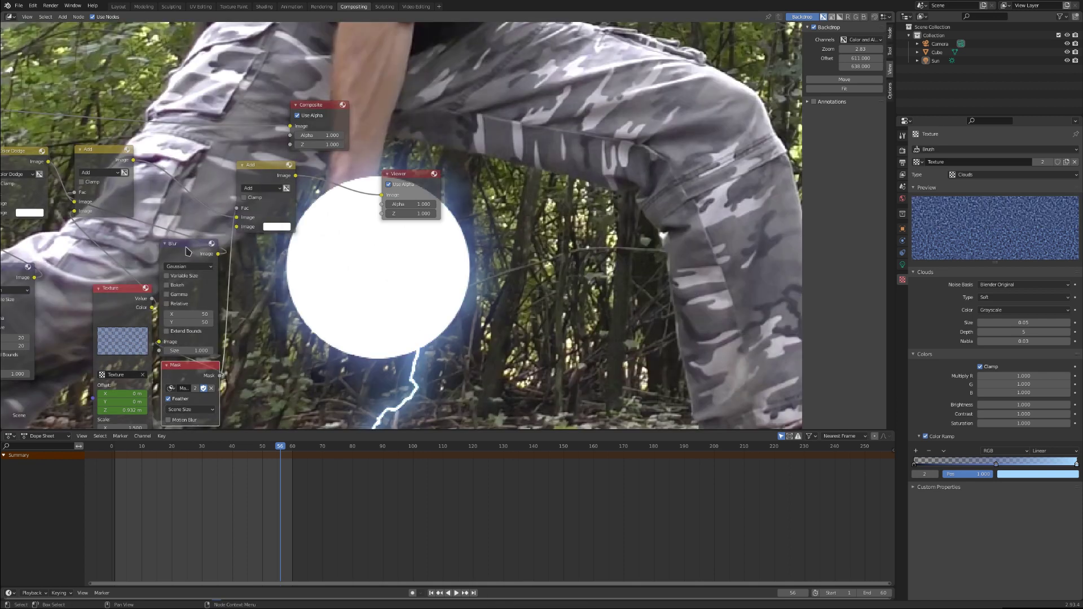
- Insert a copy of the Blur node between the Mask and the new Add node
click(187, 254)
key(shift+d)
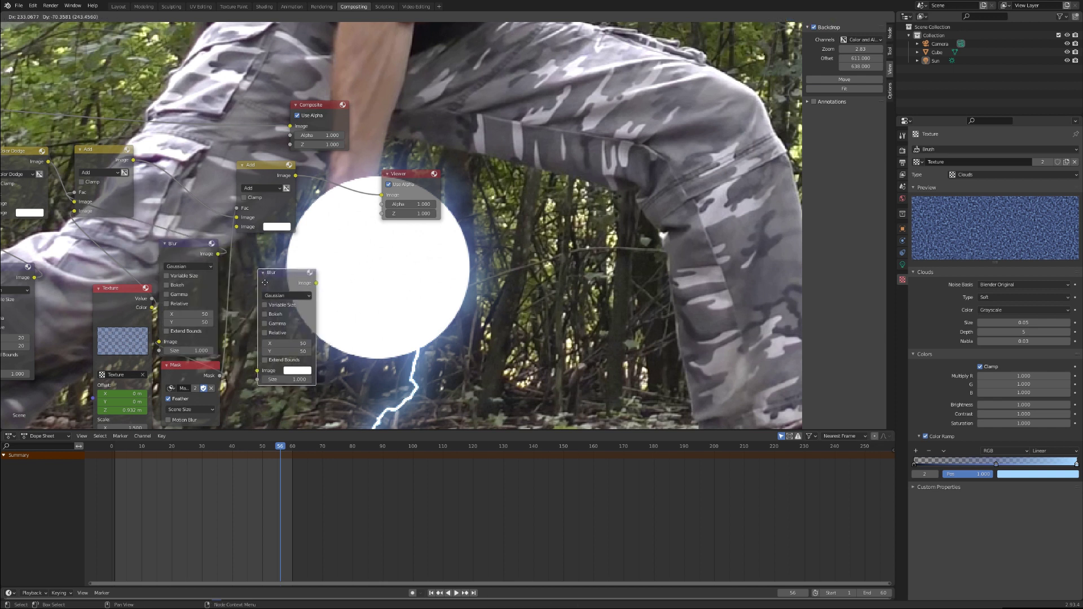
click(249, 291)
drag(249, 291, 281, 285)
- Set the new blur's X and Y size to 100 and the Add blend to Color Dodge
click(284, 343)
text(100)
key(Return)
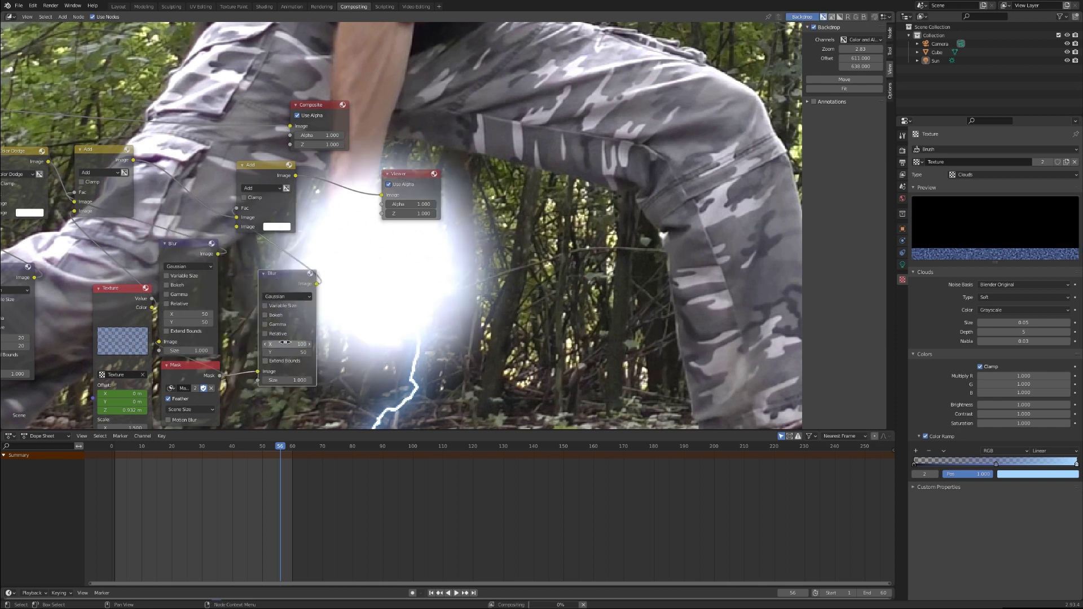
click(290, 352)
text(100)
key(Return)
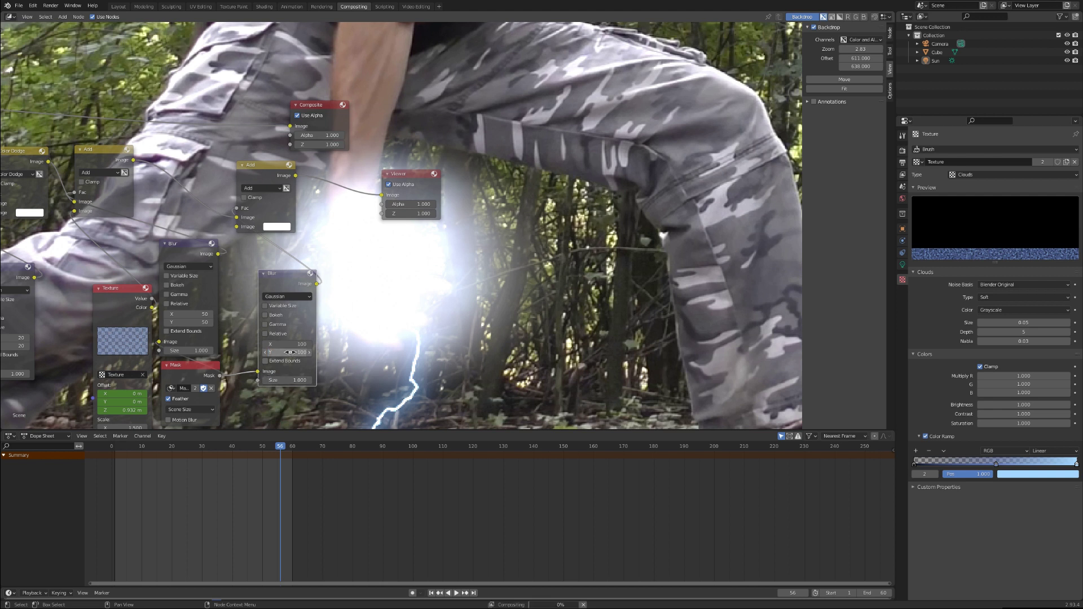
click(264, 190)
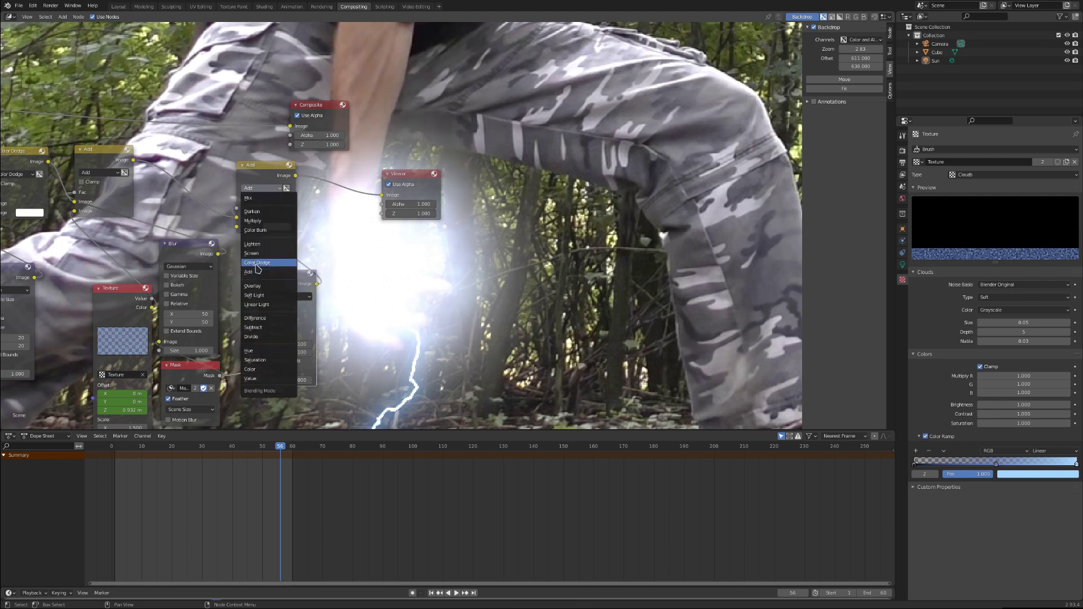
click(260, 264)
- Move the new Blur node aside and keyframe its Size at frame 56
scroll(294, 269, down, 2)
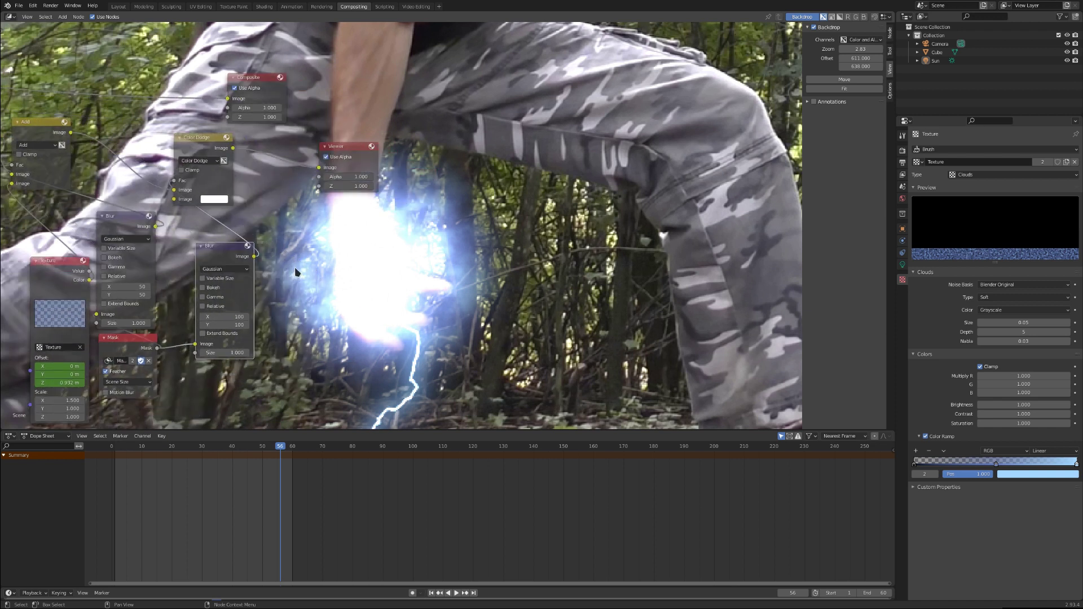
drag(264, 246, 246, 227)
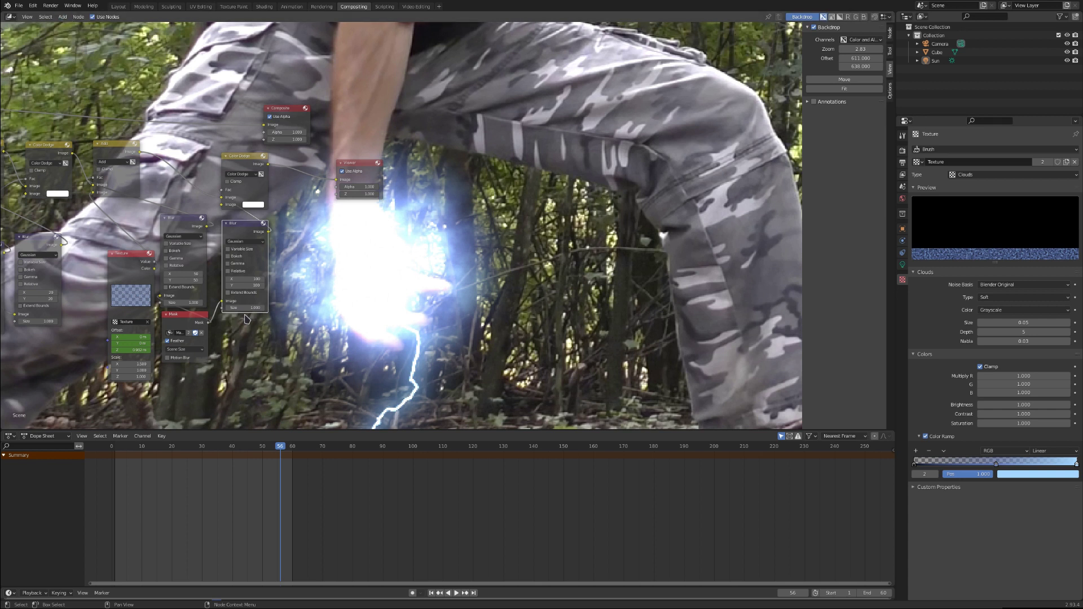
key(i)
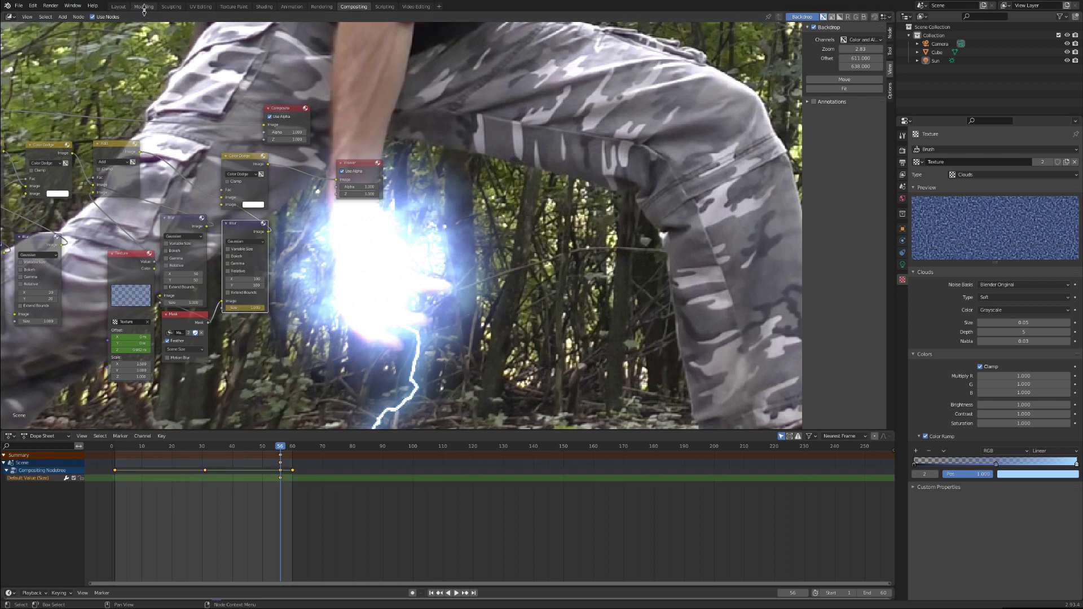
click(10, 16)
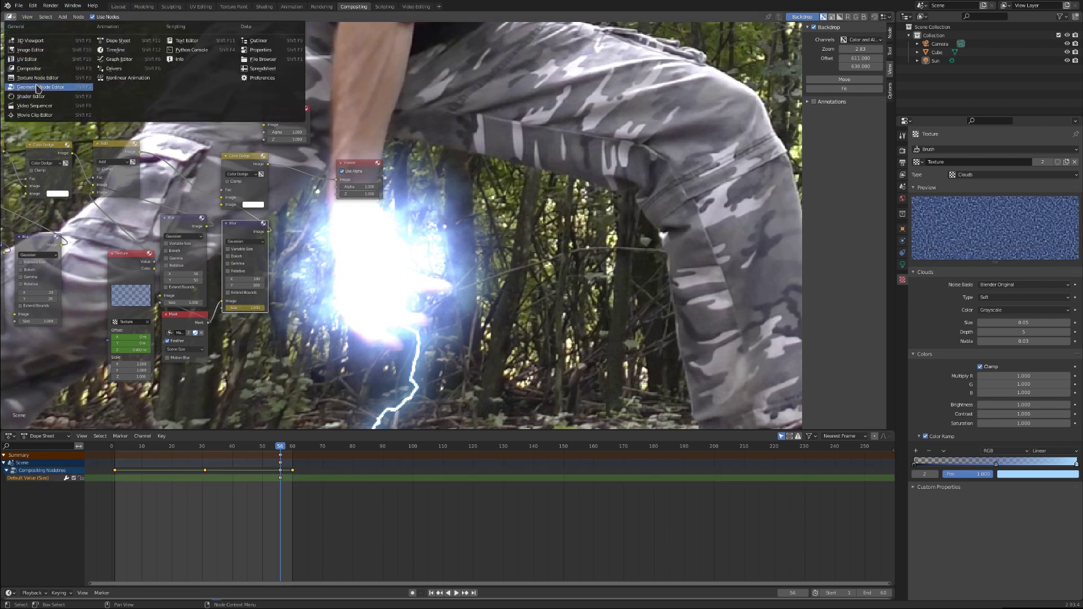
- In the Graph Editor, add a Noise modifier to the blur Size curve
click(119, 58)
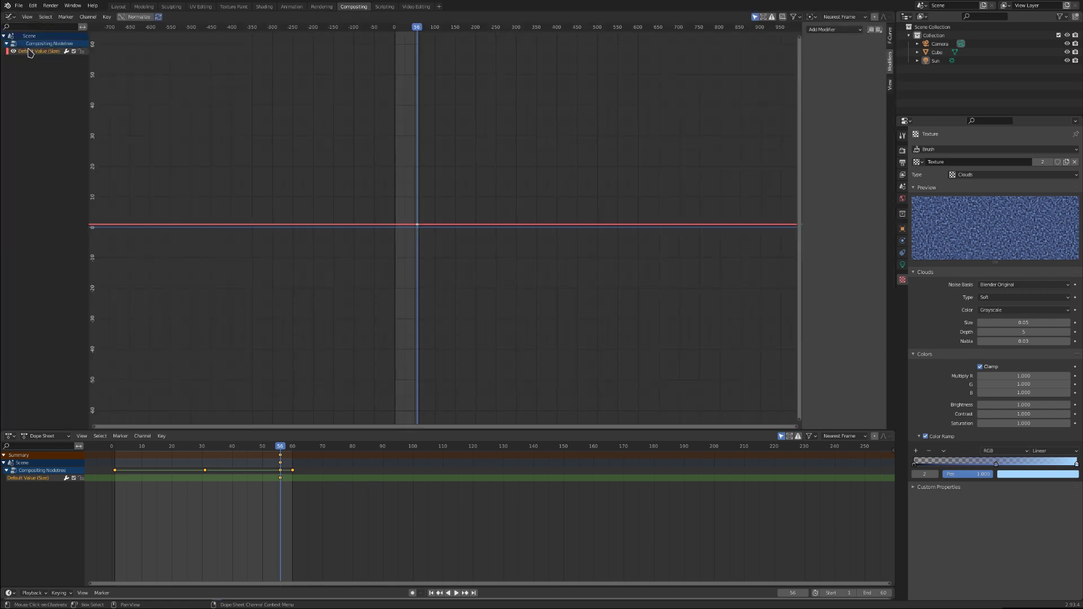
click(833, 29)
click(830, 77)
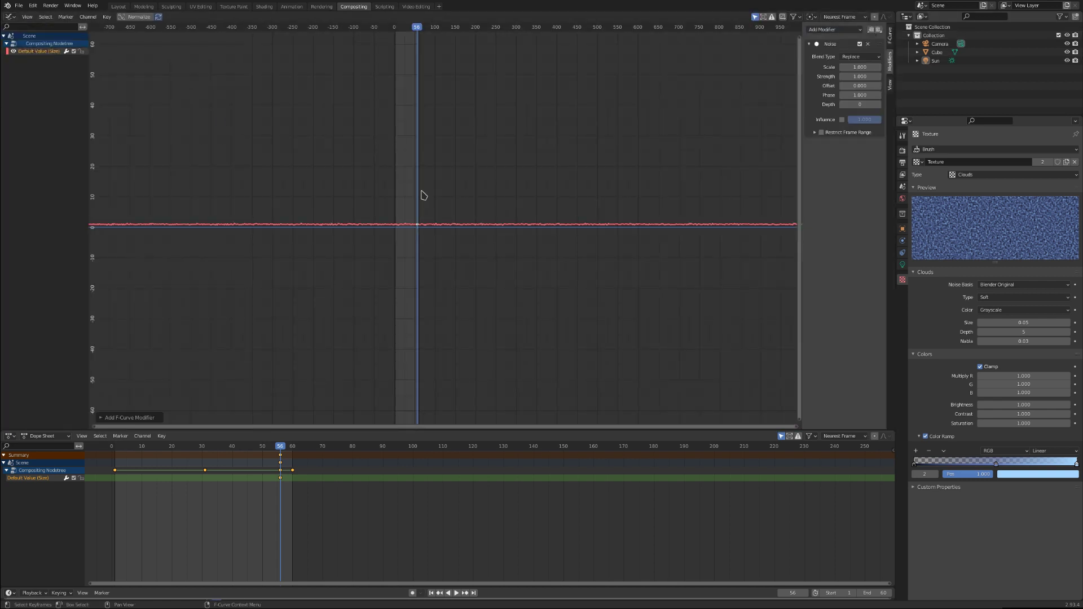
scroll(442, 259, up, 19)
middle_drag(387, 199, 520, 209)
scroll(454, 269, up, 3)
- Set the Noise modifier's Scale to 0.3 and Strength to 2
click(856, 65)
text(1.0)
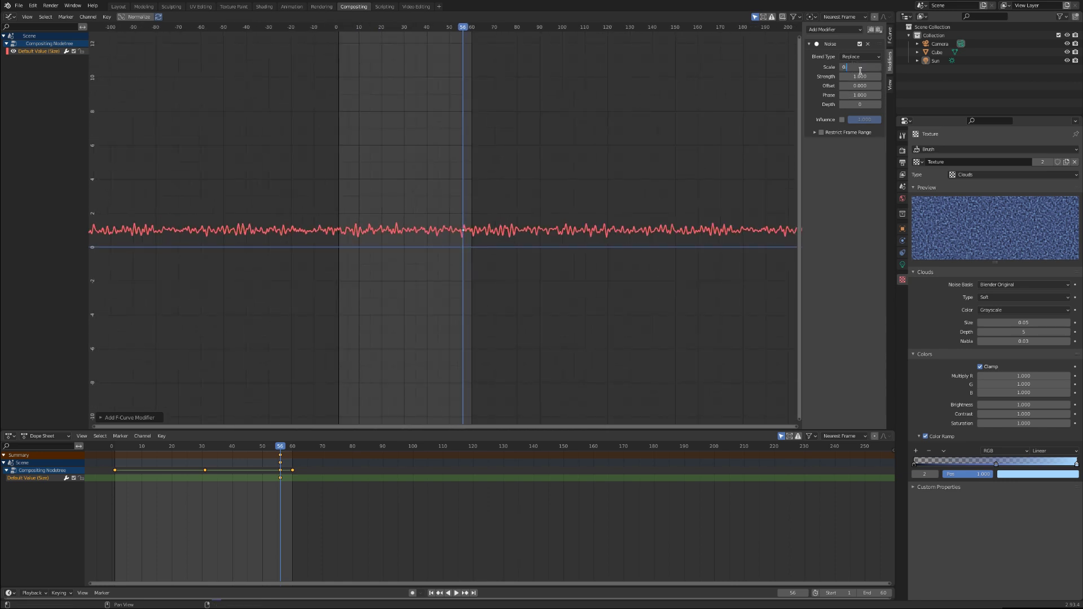
text(3)
key(Return)
drag(860, 76, 879, 76)
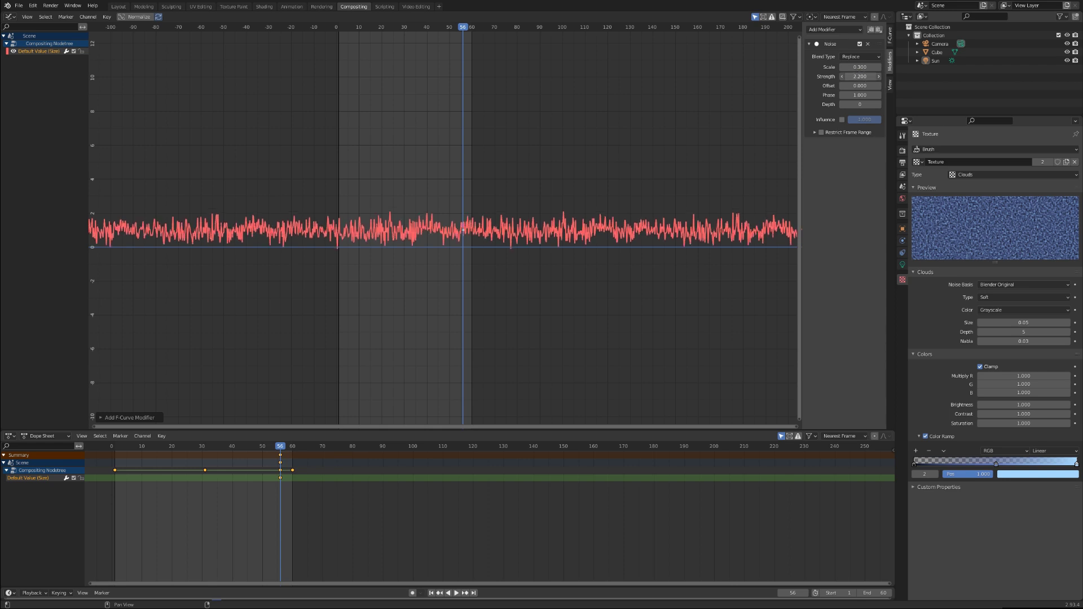
click(859, 77)
text(2)
key(Return)
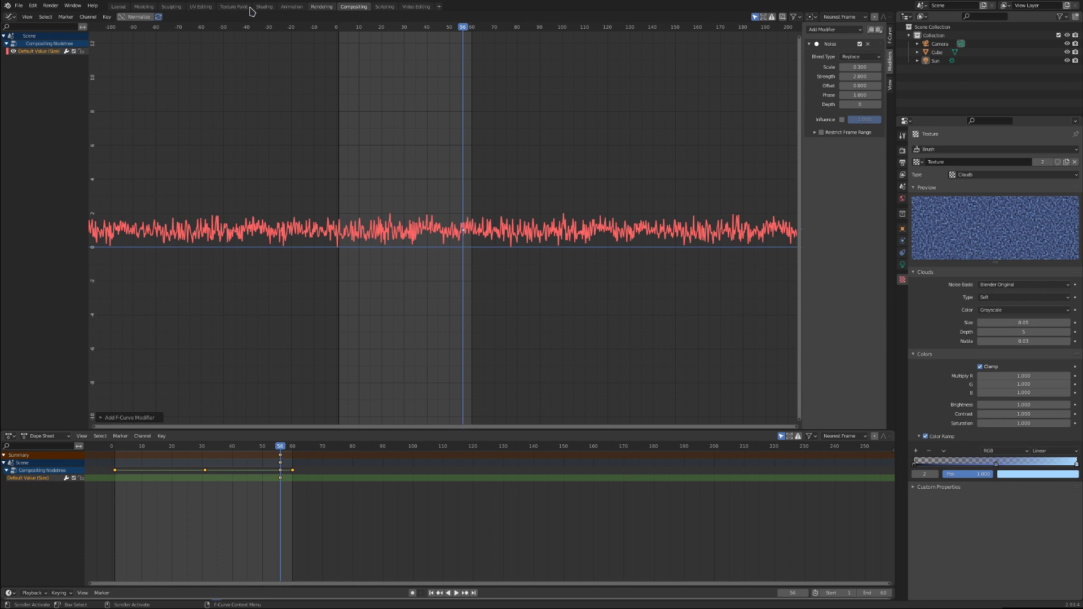
click(13, 17)
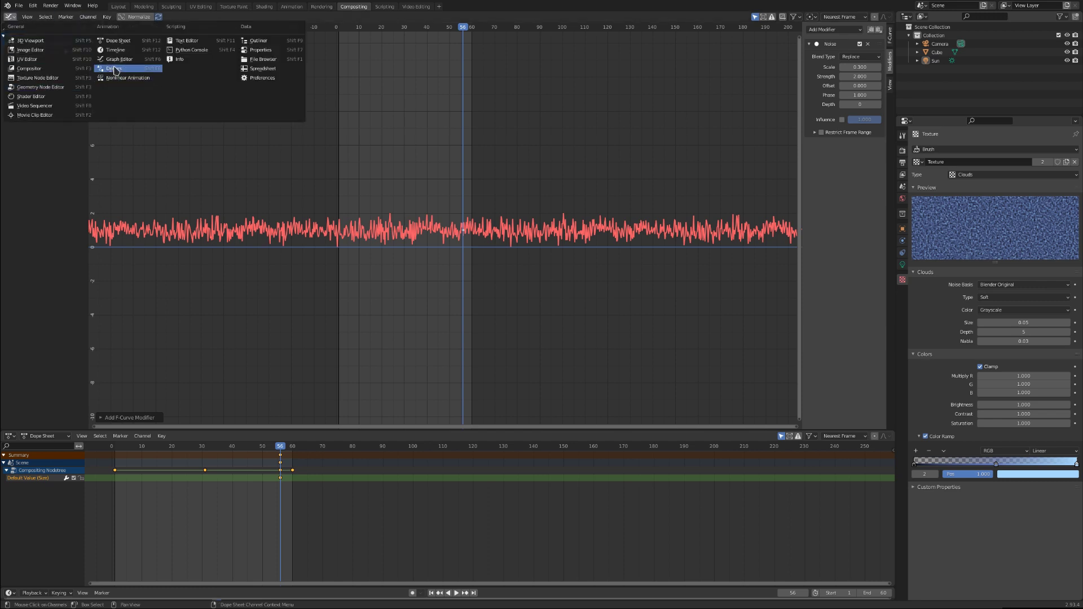
- Return to the Compositor and step back four frames to frame 51 to preview the glow
click(29, 68)
scroll(363, 317, down, 2)
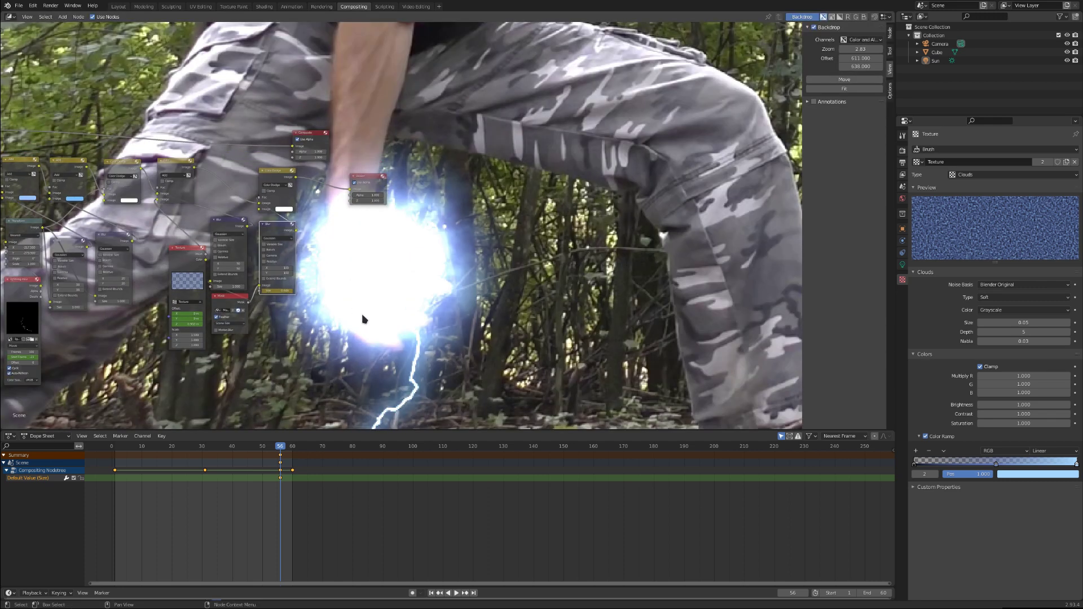
key(Left)
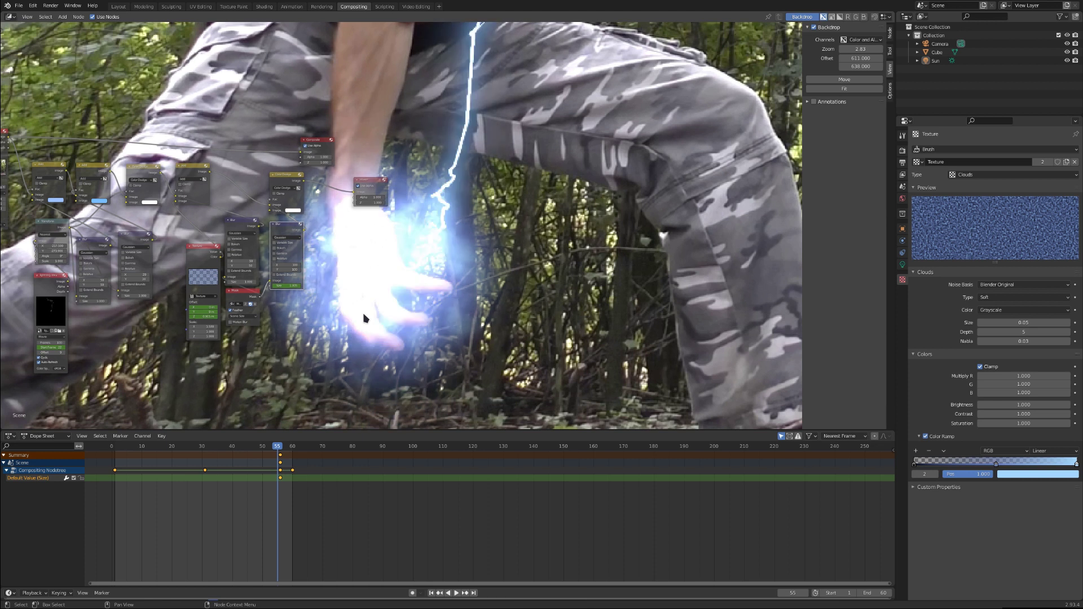
key(Left)
key(Left)
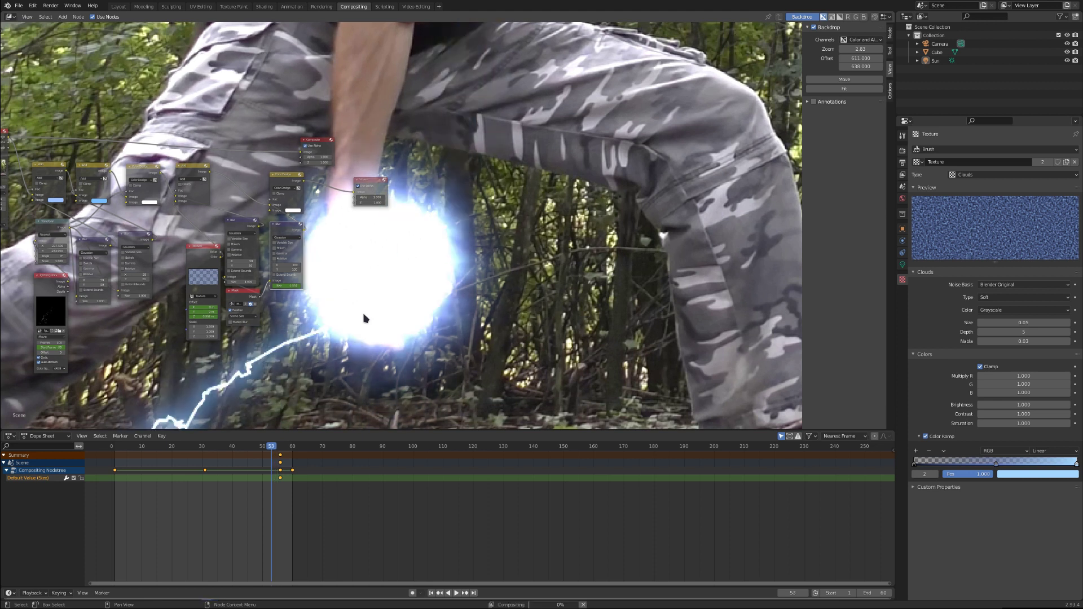
key(Left)
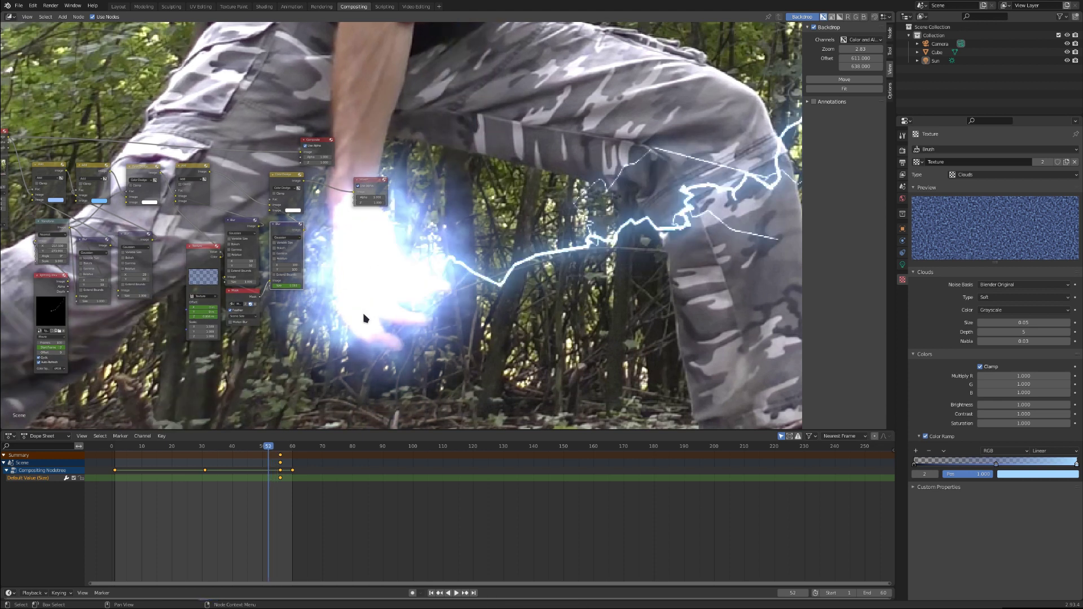
key(Left)
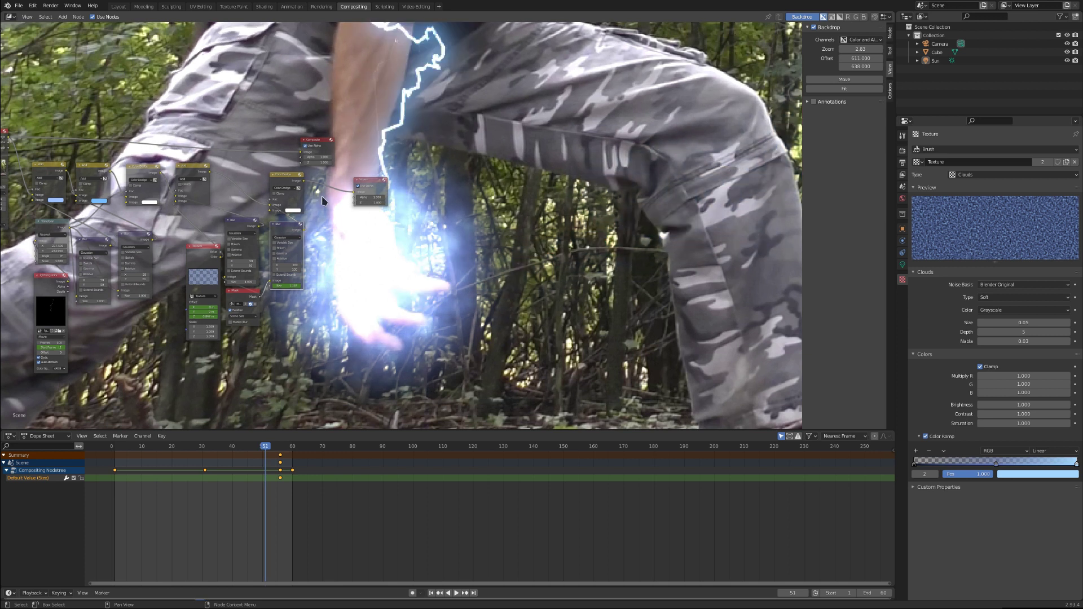
click(844, 88)
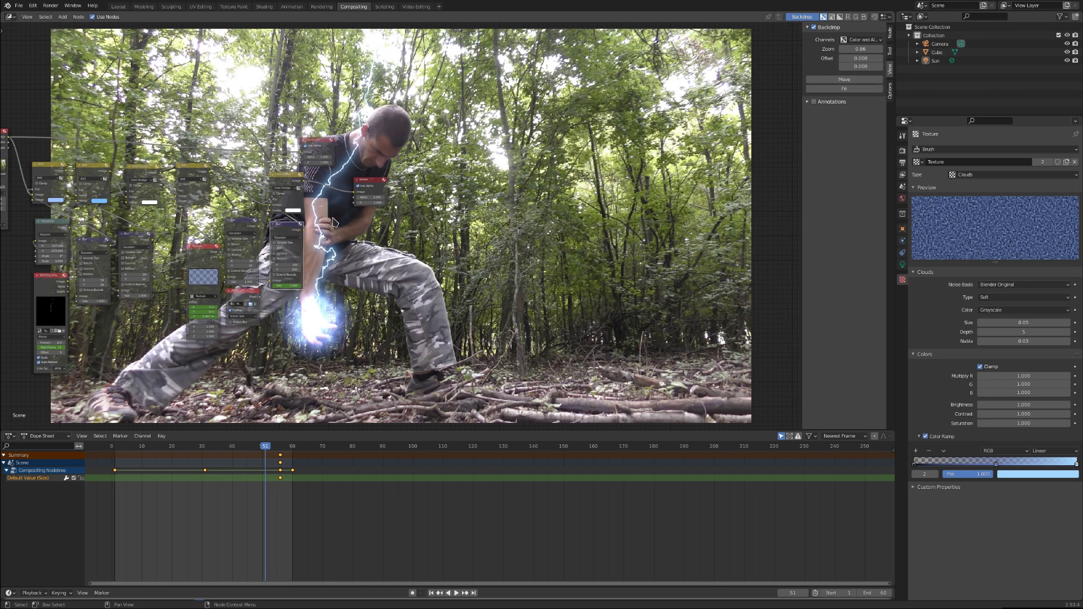
- Pan the node tree, move the Movie Clip node up-left and drag a link from its output
scroll(350, 241, down, 2)
middle_drag(350, 219, 291, 221)
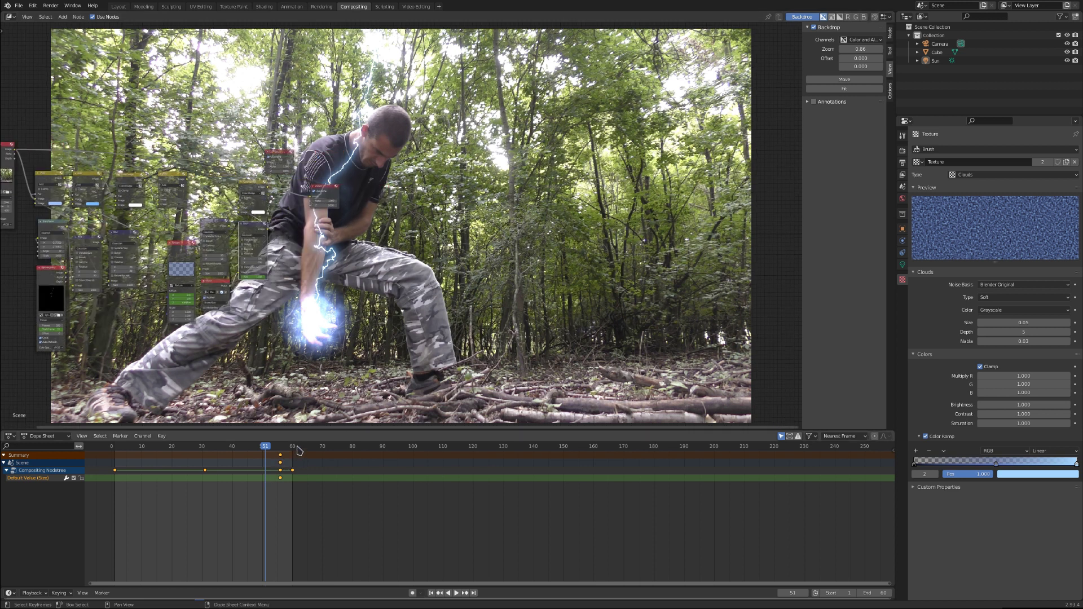
scroll(254, 317, down, 2)
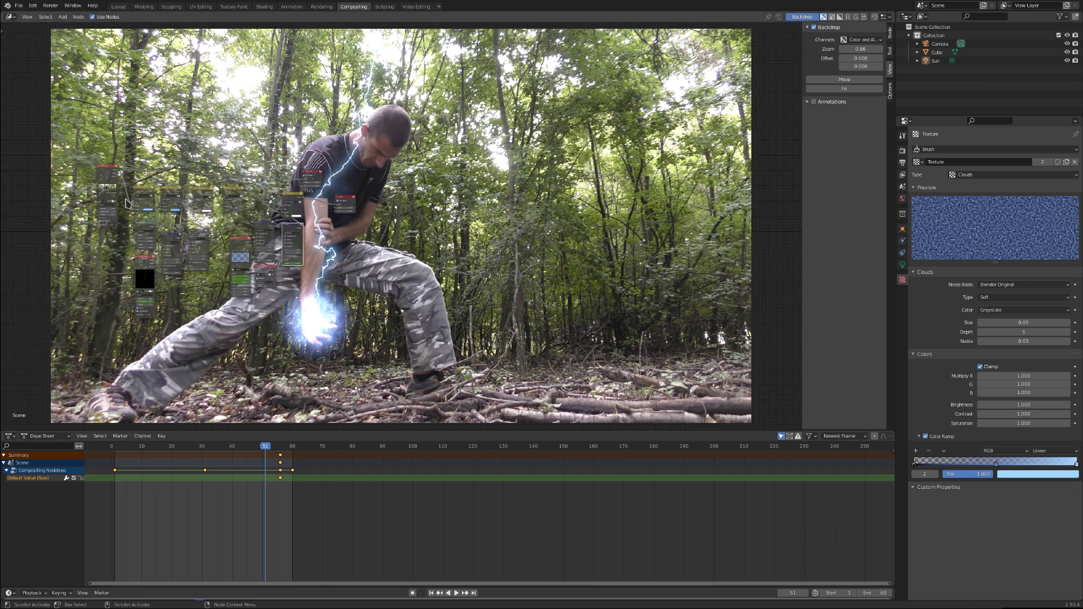
scroll(305, 271, up, 3)
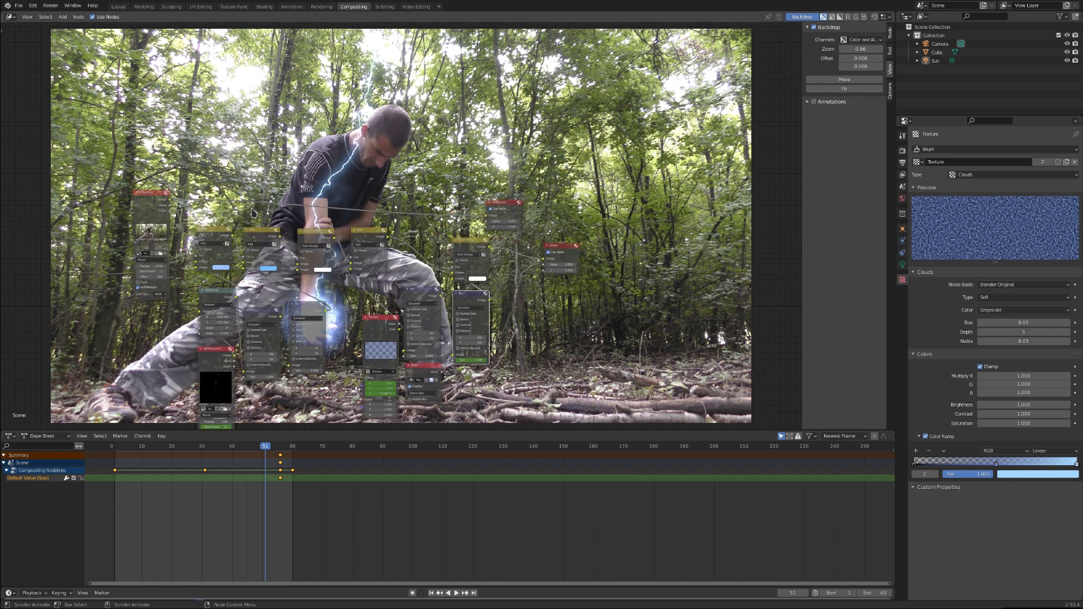
drag(141, 186, 130, 146)
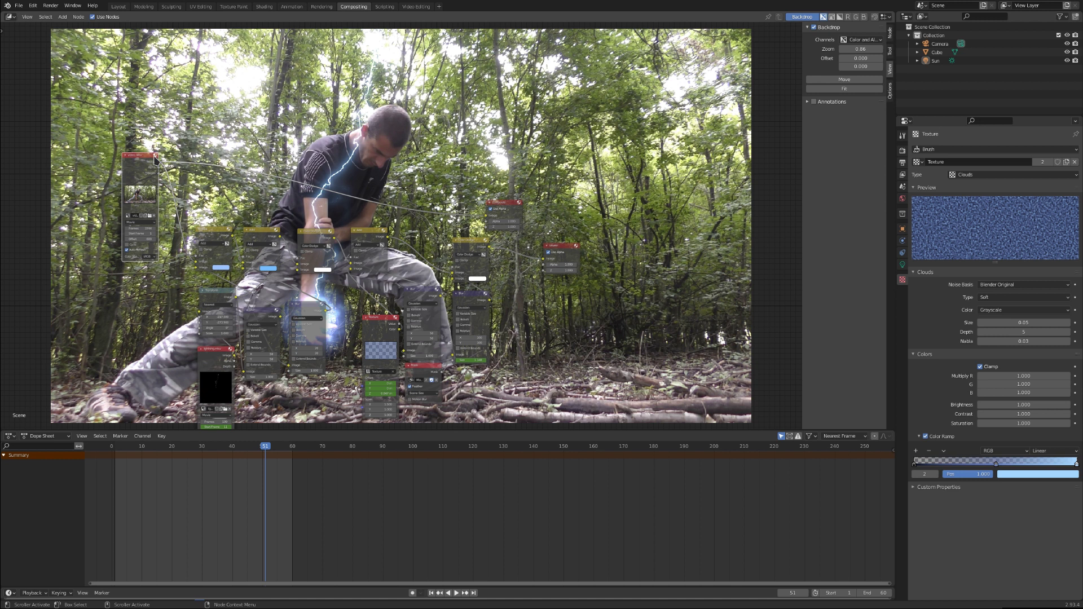
drag(160, 163, 542, 259)
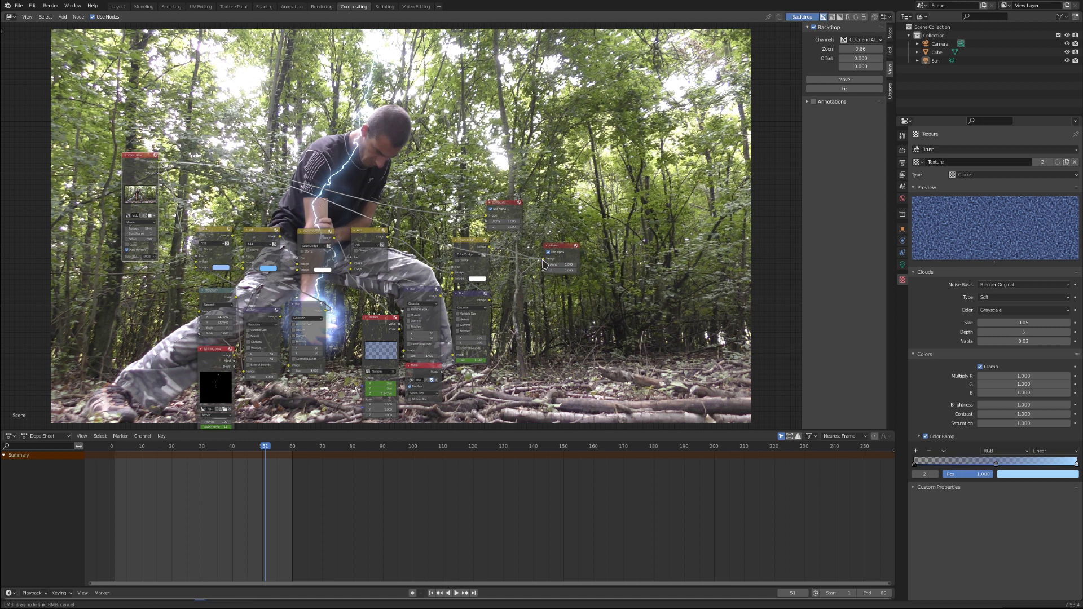
- In Video Editing, add video.mkv as sequencer strips and set the end frame to 9999
click(415, 6)
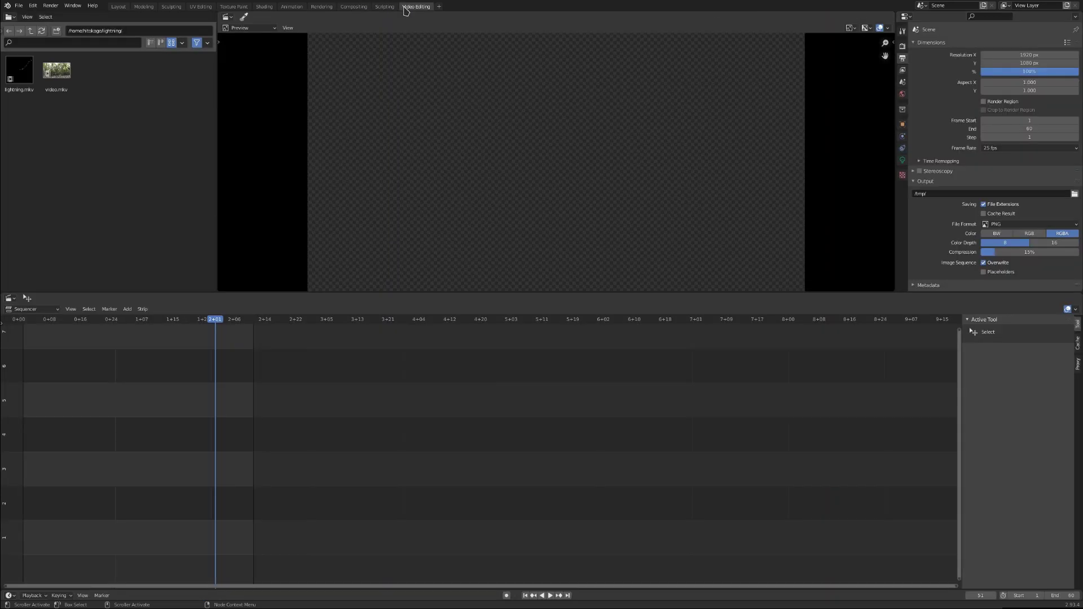
drag(57, 71, 174, 387)
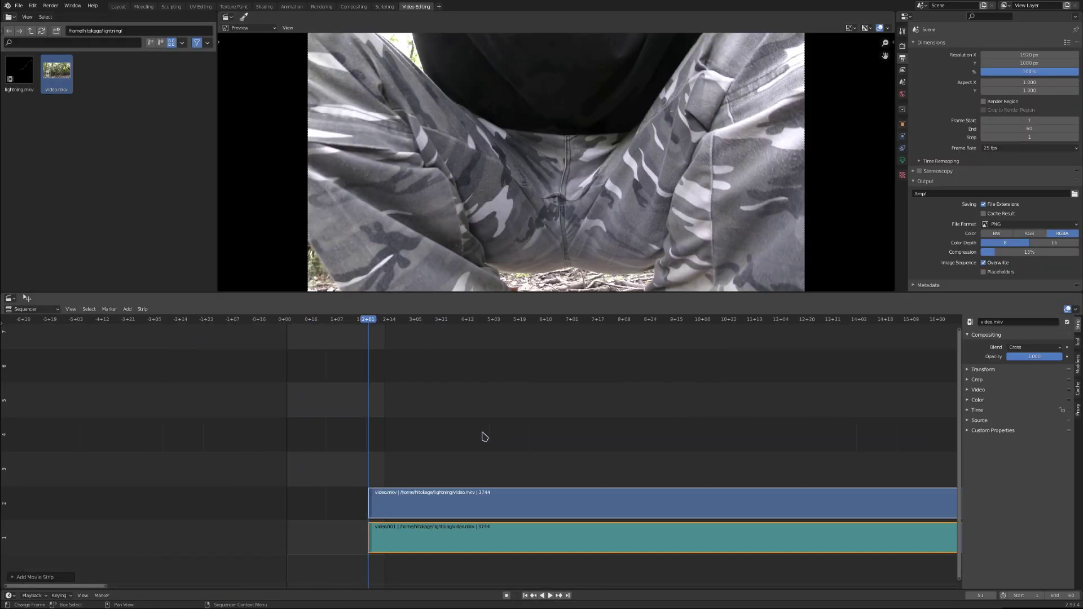
middle_drag(677, 445, 368, 413)
scroll(643, 394, down, 18)
ctrl+middle_drag(728, 405, 622, 319)
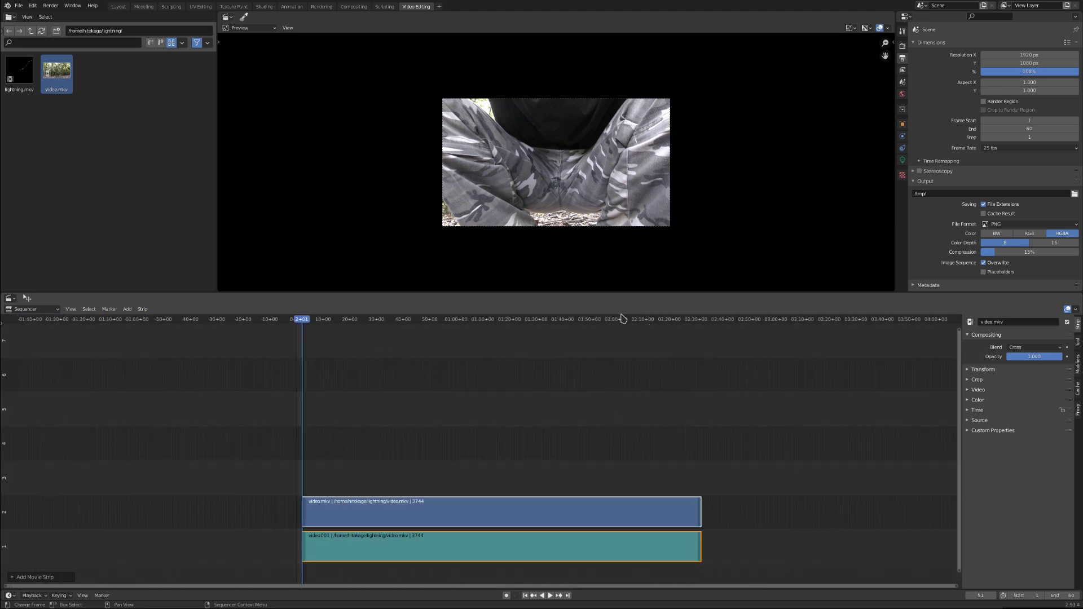
click(602, 320)
scroll(599, 229, up, 3)
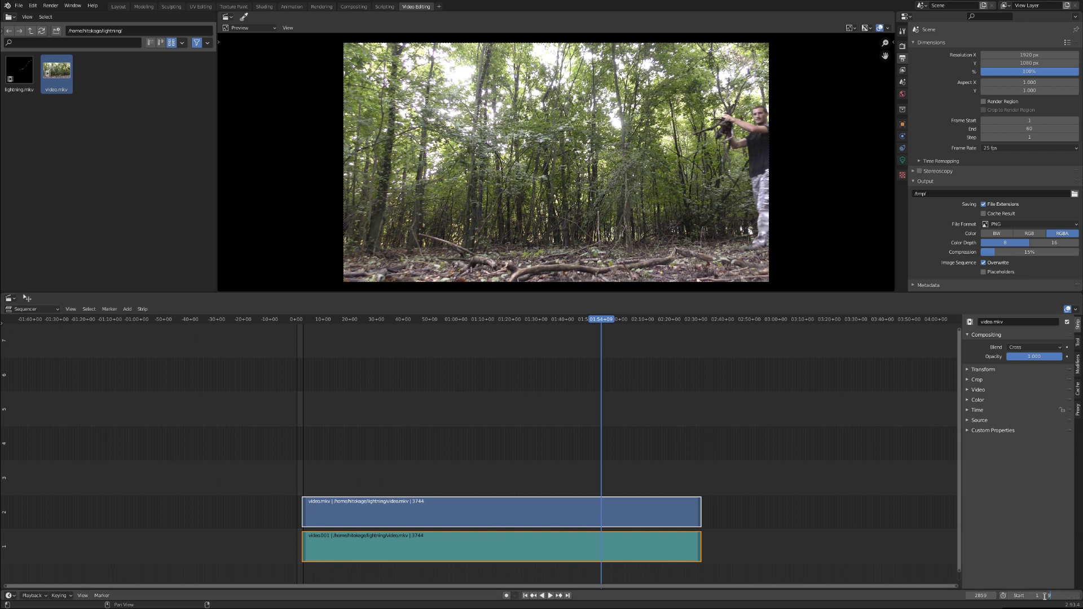
key(Return)
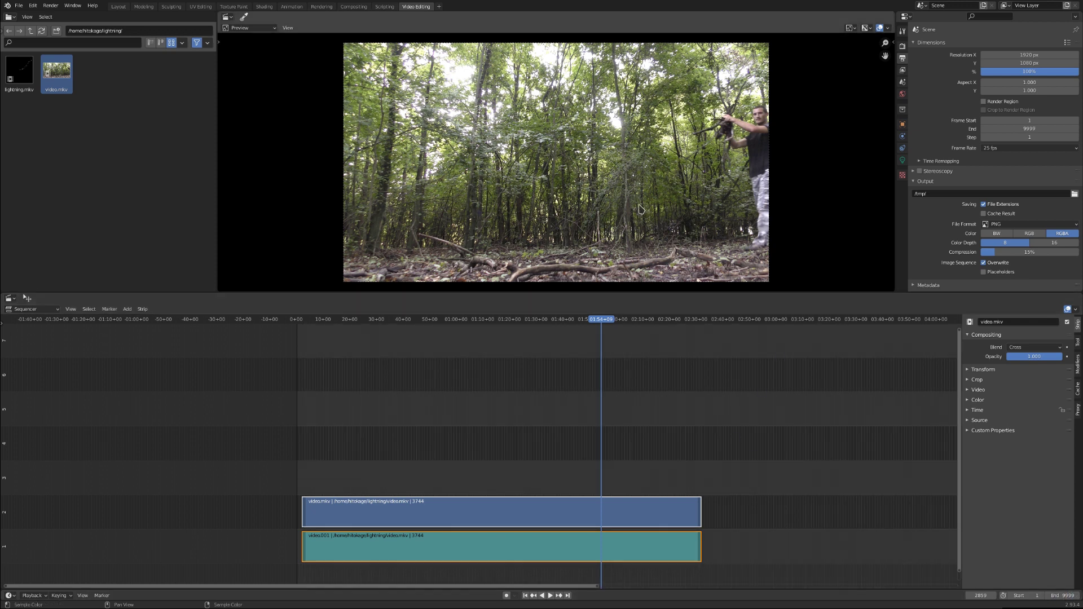
- Zoom and pan the sequencer preview onto the man, then start playback
scroll(743, 136, up, 1)
scroll(745, 136, up, 4)
middle_drag(745, 137, 316, 180)
scroll(446, 194, up, 4)
middle_drag(444, 194, 695, 146)
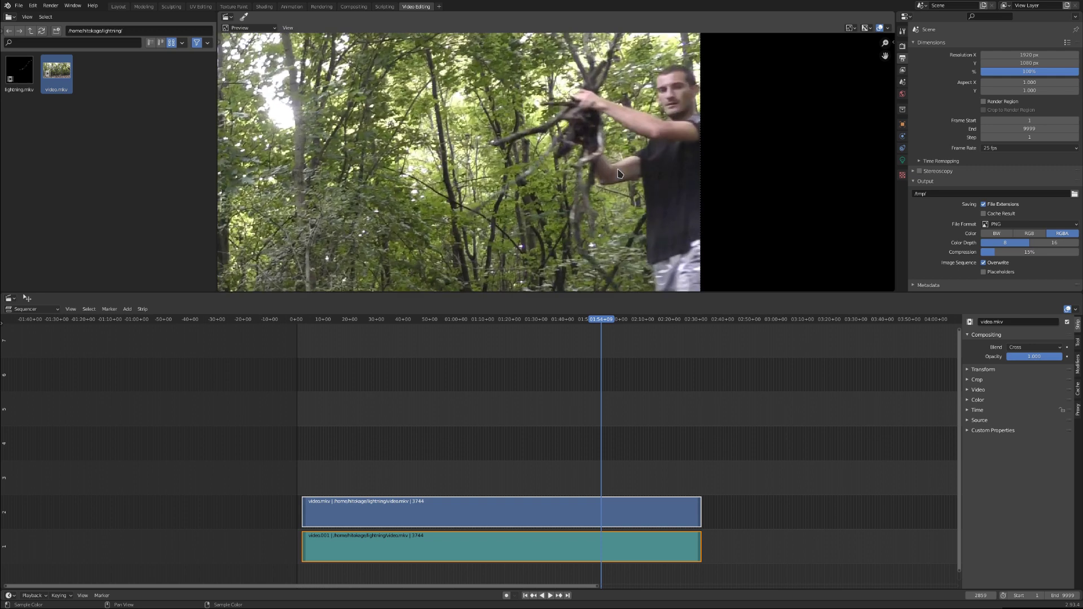
scroll(624, 141, down, 4)
scroll(654, 103, down, 4)
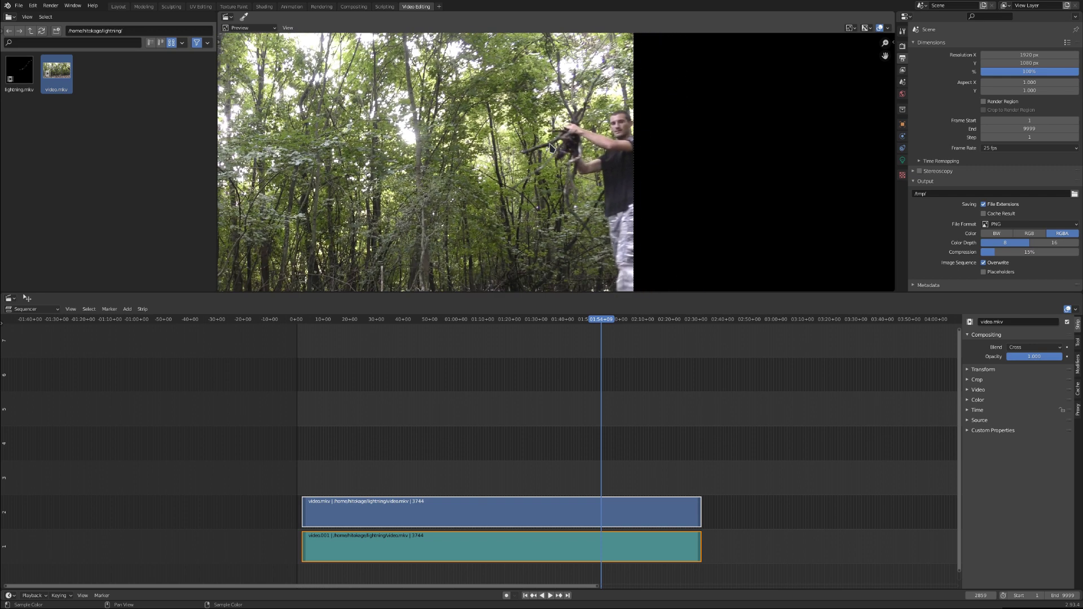
middle_drag(528, 171, 549, 119)
scroll(559, 111, down, 1)
scroll(564, 166, down, 2)
scroll(618, 130, up, 2)
middle_drag(462, 209, 589, 198)
scroll(570, 210, down, 2)
middle_drag(615, 163, 594, 179)
scroll(590, 169, down, 1)
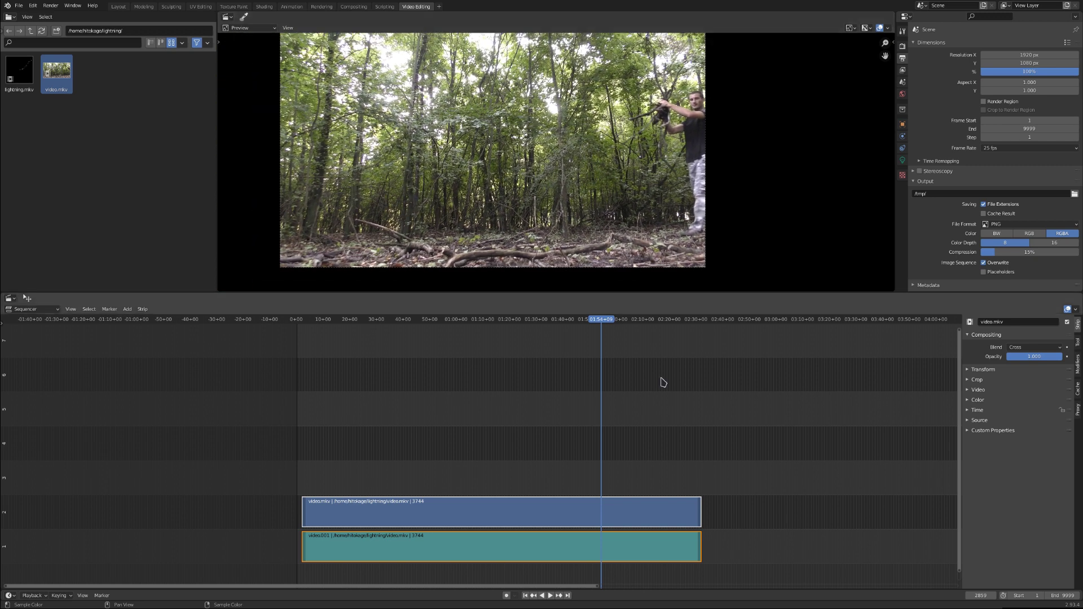
click(551, 596)
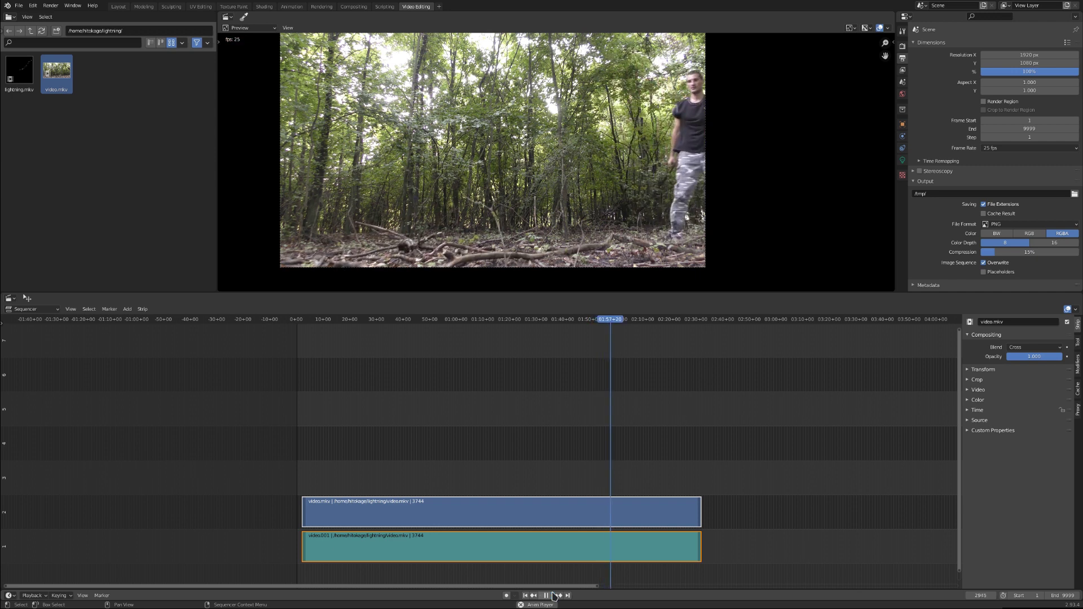
- Review the clip, playing from frame 3443 where the man reappears
click(552, 595)
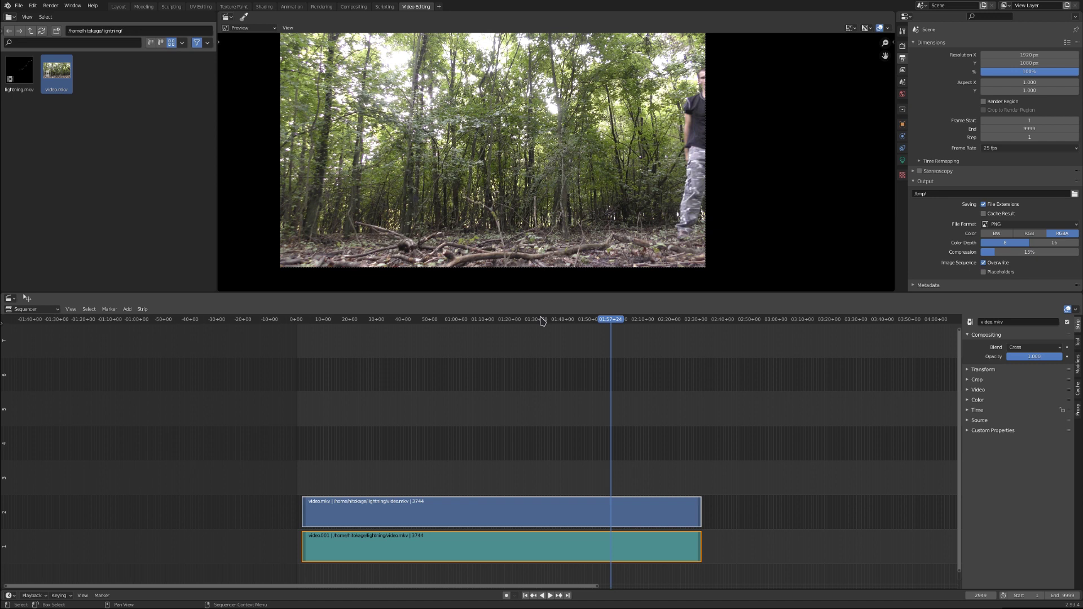
drag(540, 319, 553, 318)
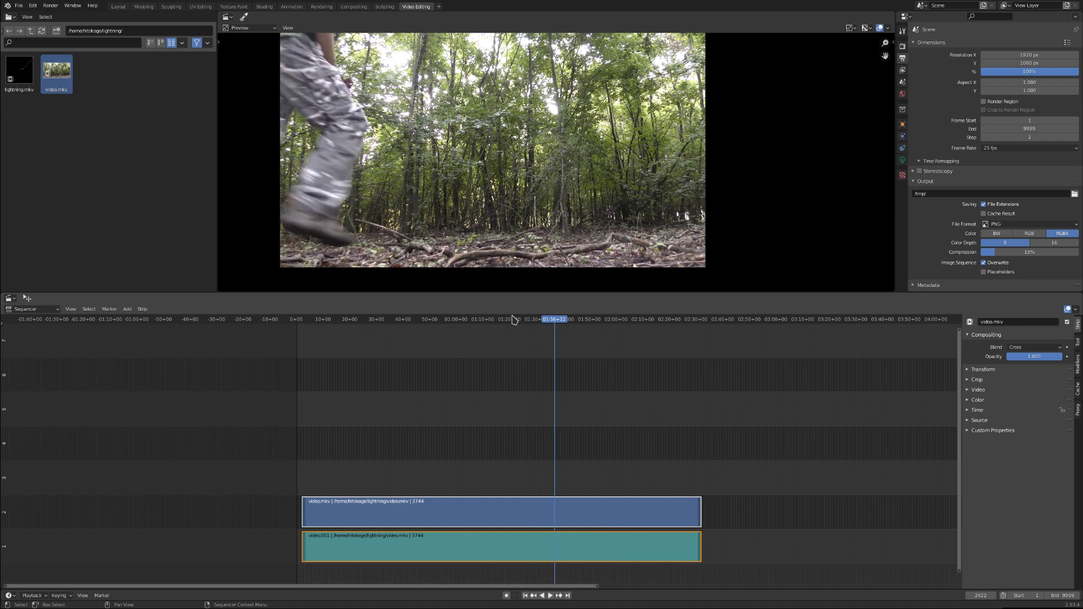
click(513, 319)
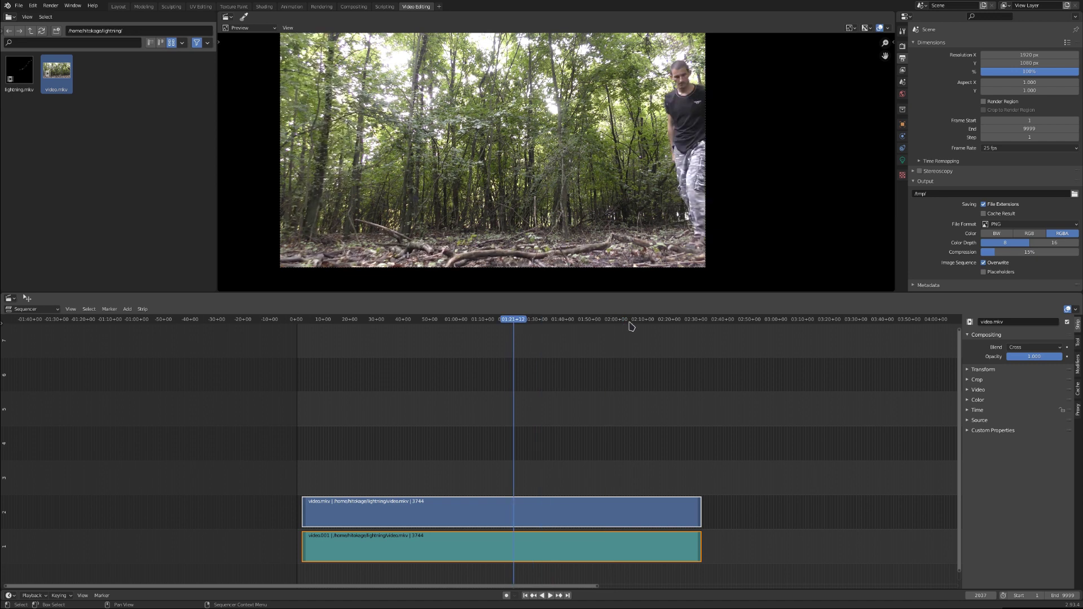
click(641, 320)
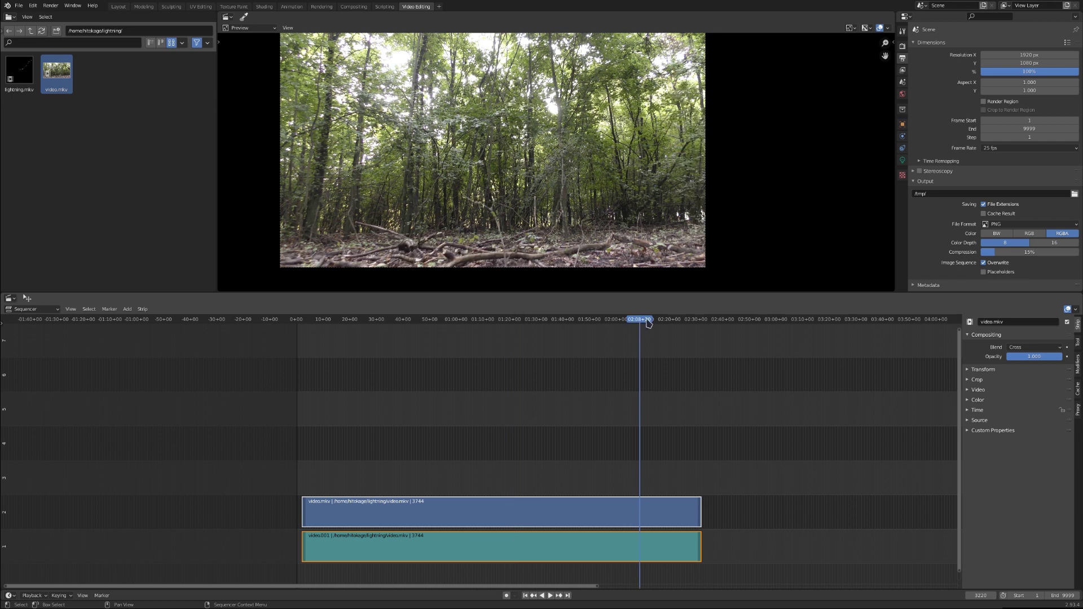
click(654, 320)
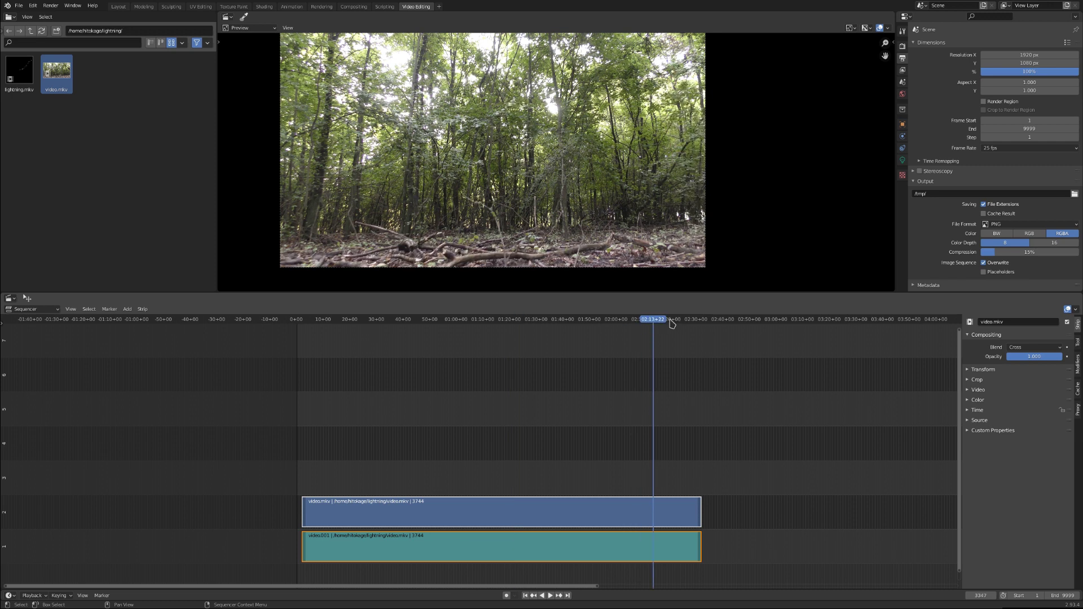
click(671, 319)
click(550, 595)
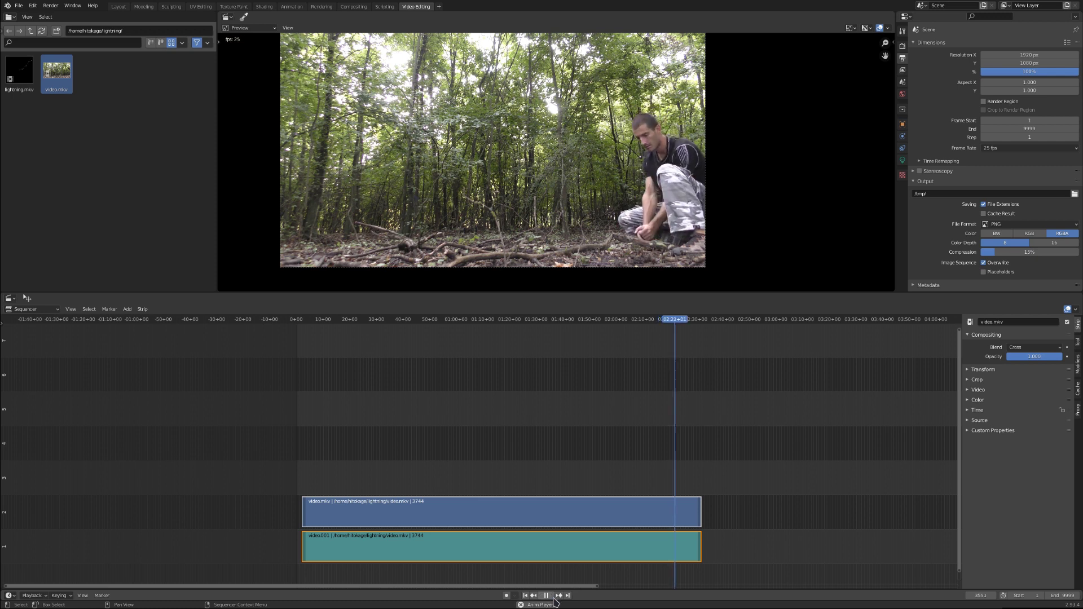
click(553, 598)
drag(660, 319, 663, 320)
click(548, 596)
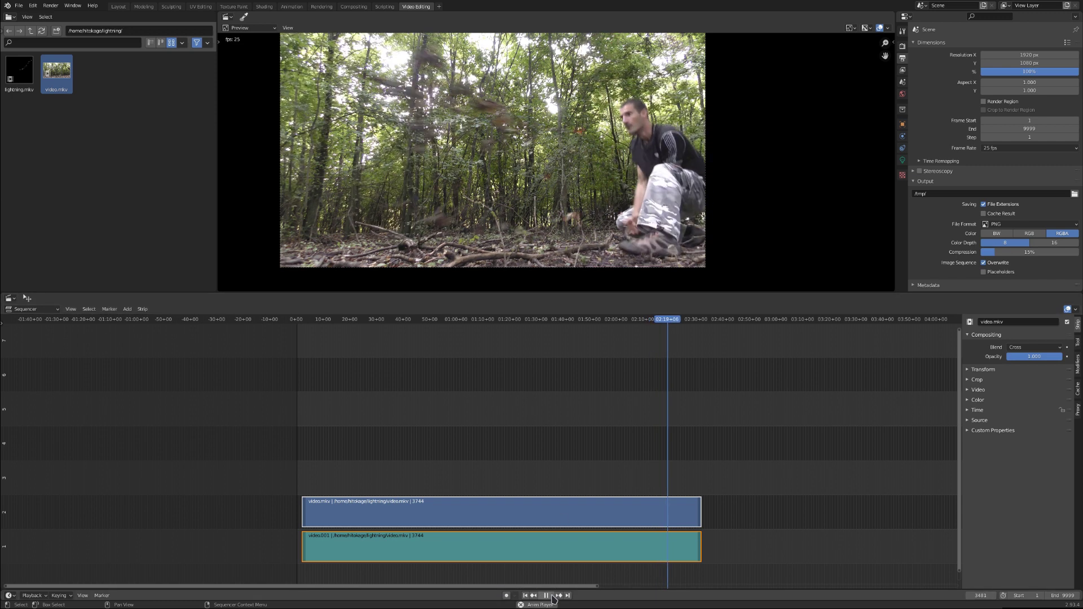
key(space)
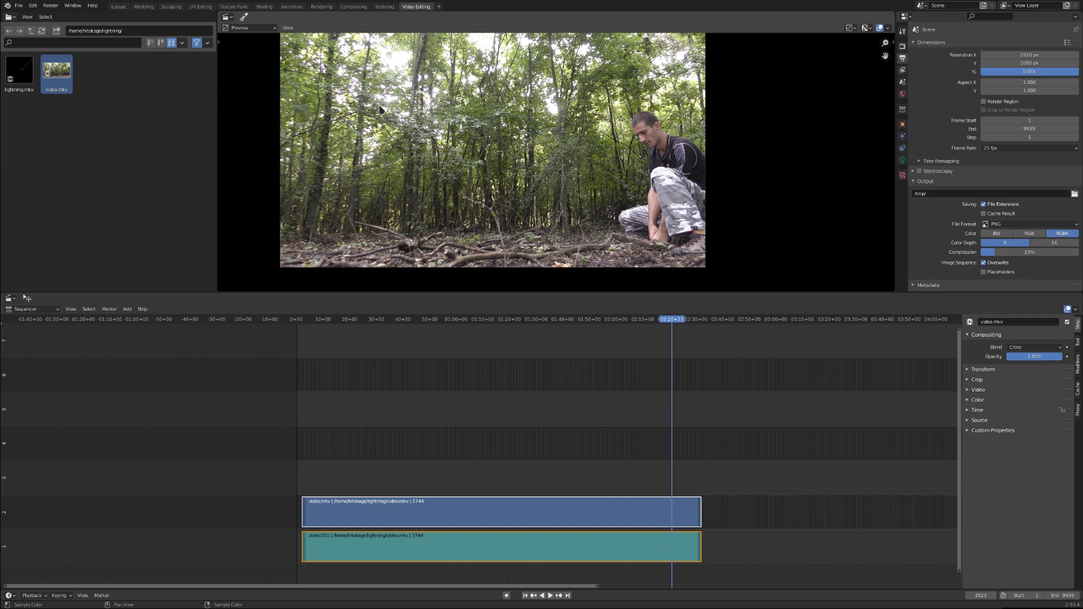
- Scrub back to around 01:31, play from the man's branch throw, then return to Compositing
drag(575, 318, 583, 316)
click(583, 319)
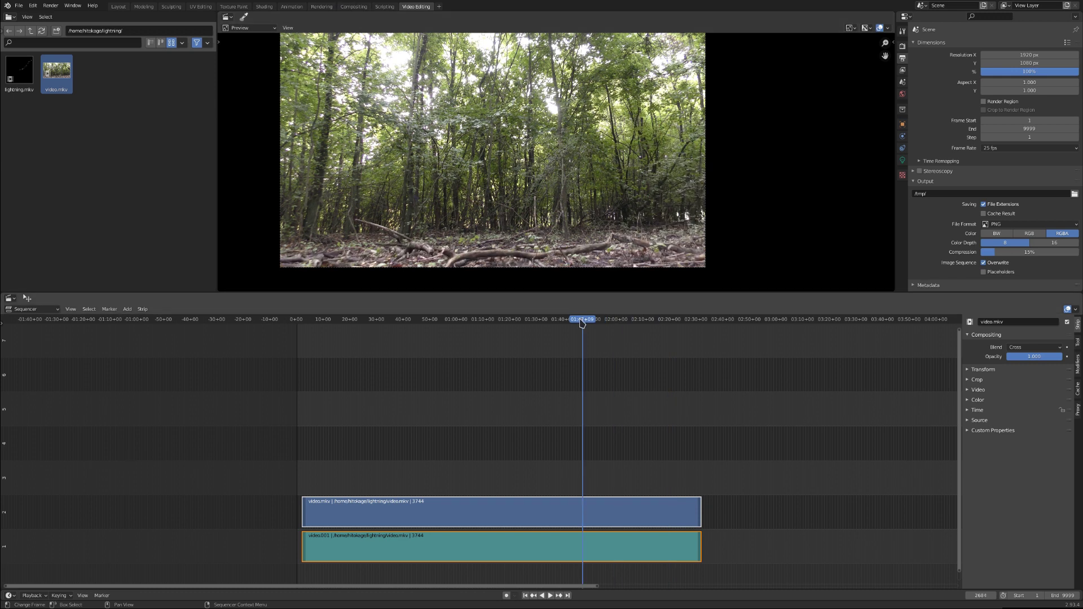
click(561, 319)
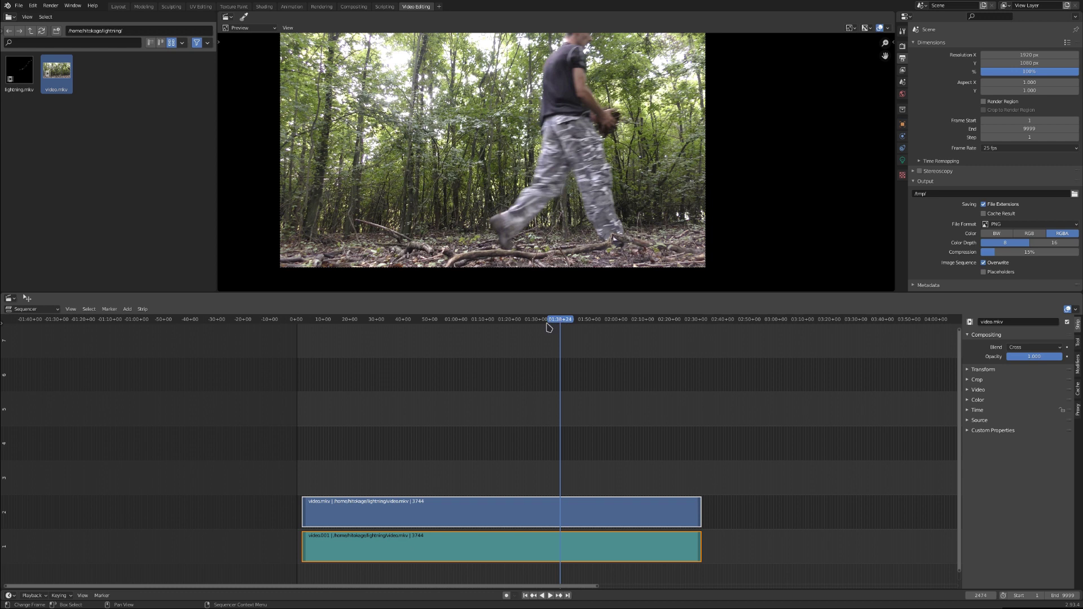
click(571, 320)
click(577, 319)
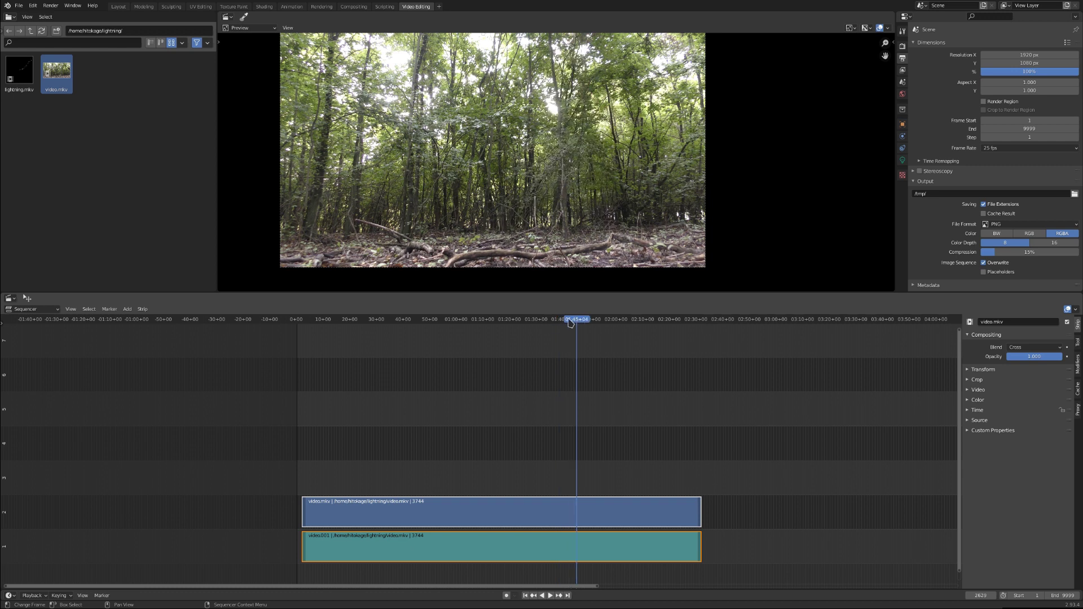
click(541, 320)
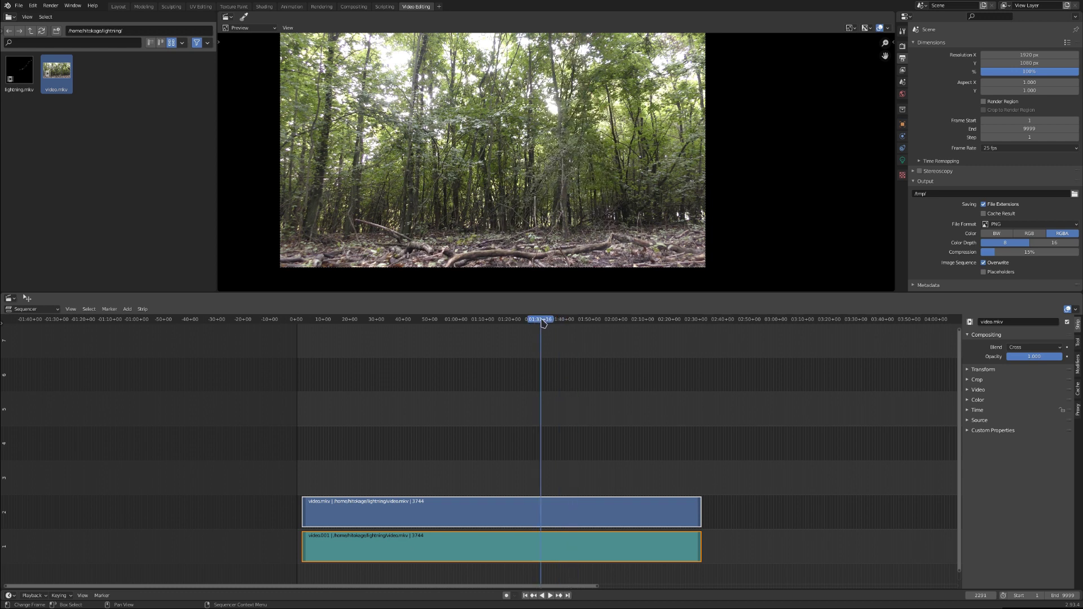
click(508, 320)
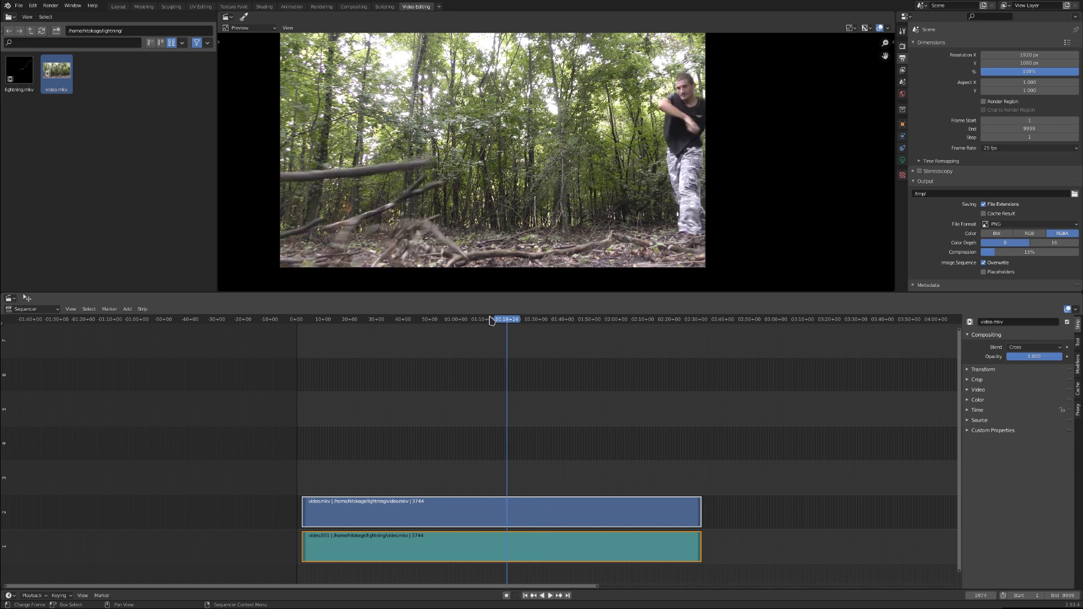
click(503, 319)
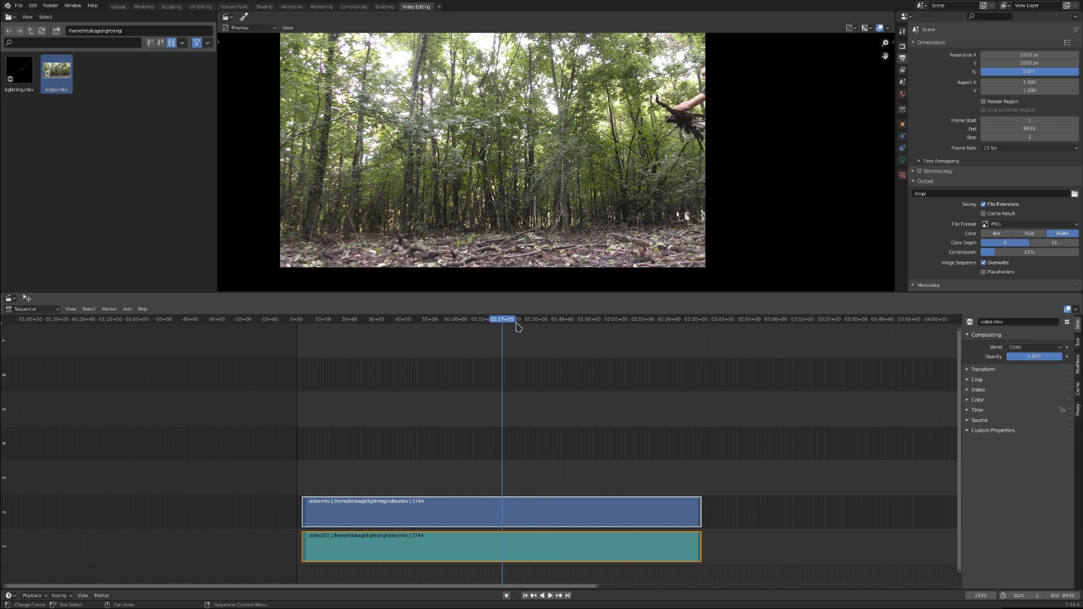
key(space)
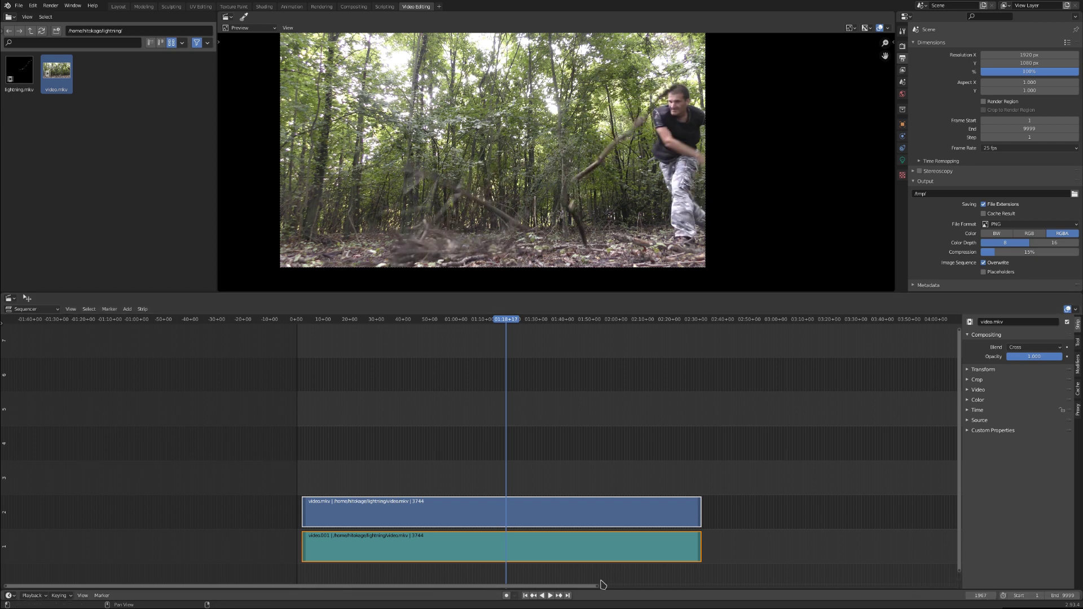
scroll(386, 515, up, 2)
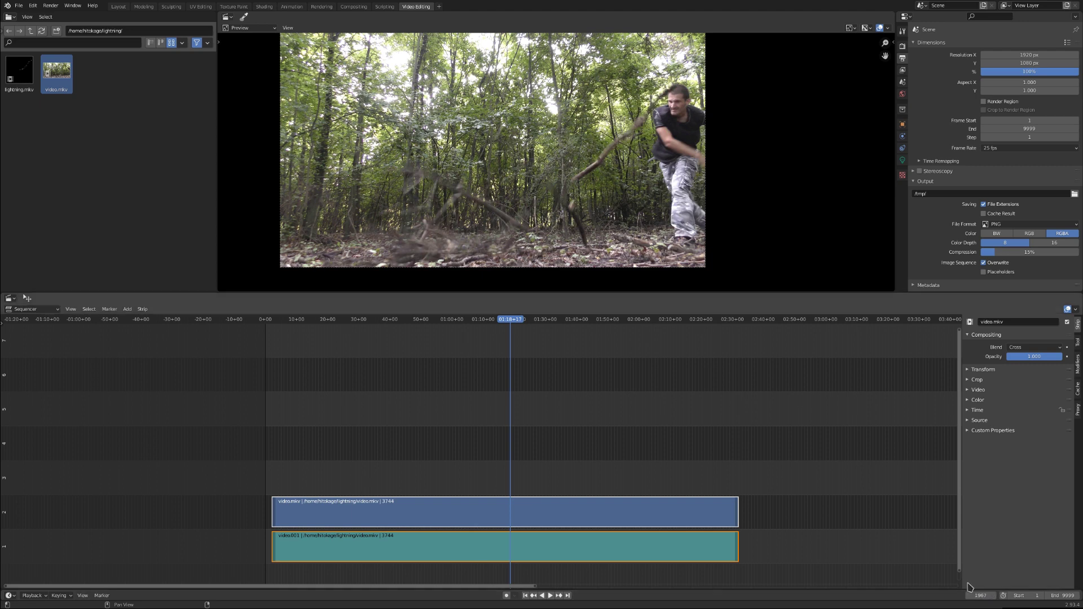
click(353, 7)
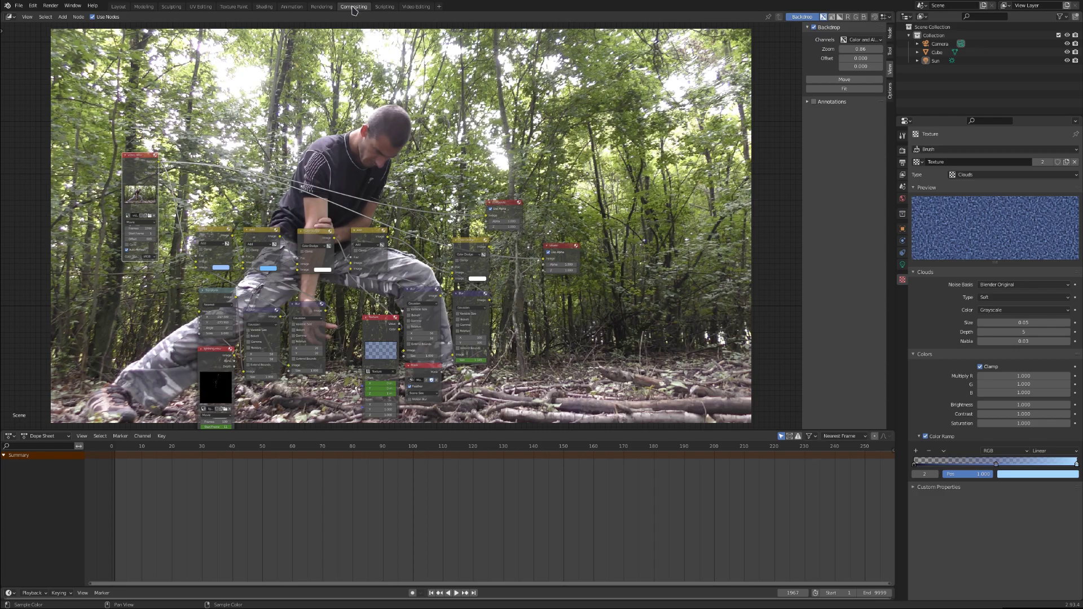
- Duplicate the video.mkv clip node, stack Viewer above Composite, and link the top clip's image at frame 60
drag(134, 162, 140, 153)
key(shift+d)
click(140, 35)
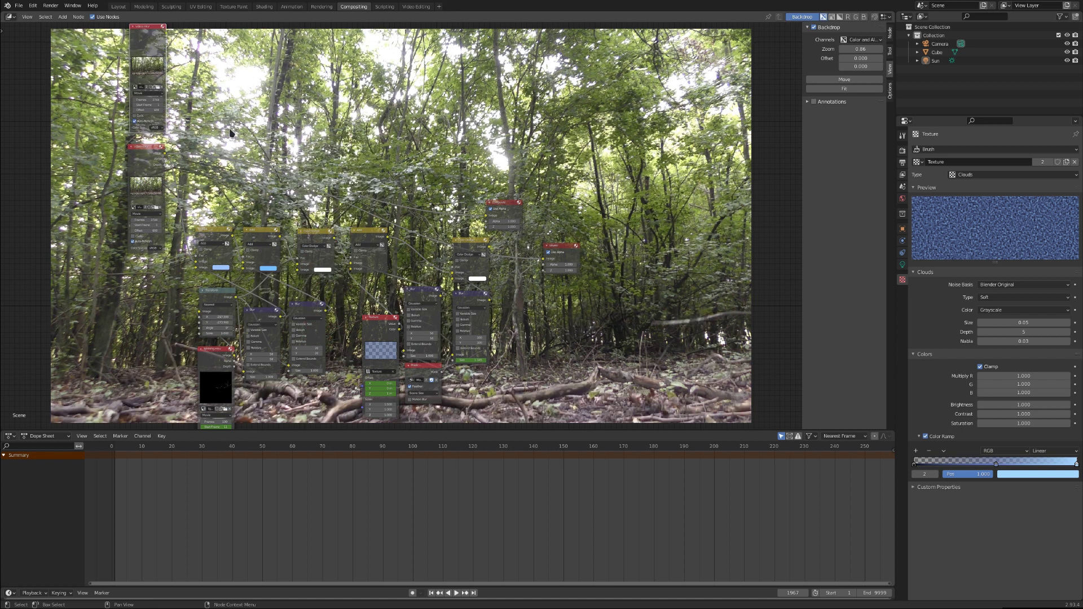
scroll(233, 134, up, 2)
drag(712, 327, 595, 140)
drag(653, 250, 649, 162)
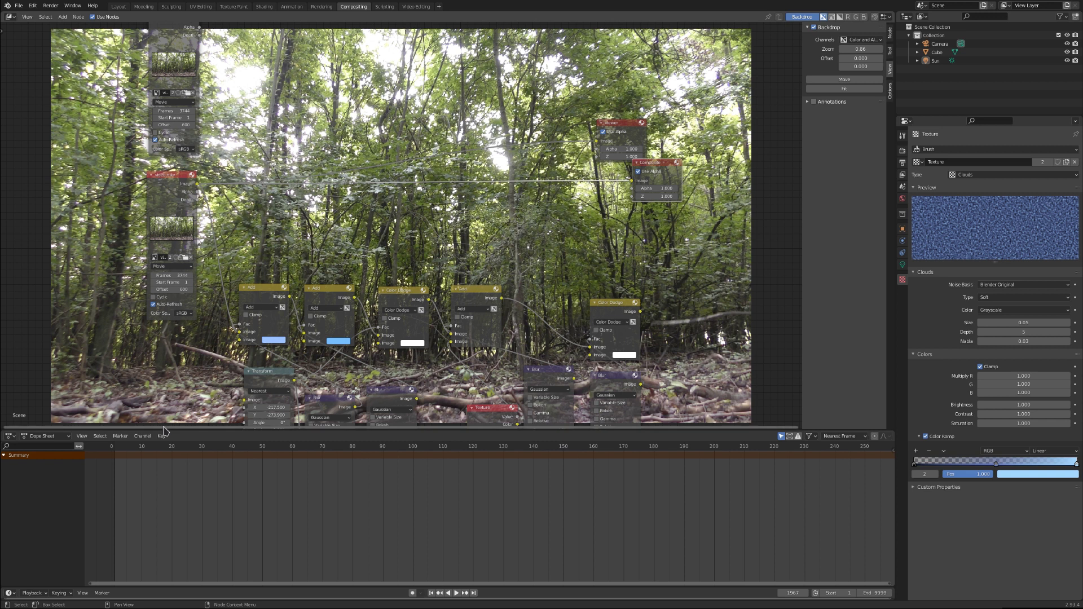
click(292, 446)
middle_drag(252, 51, 250, 95)
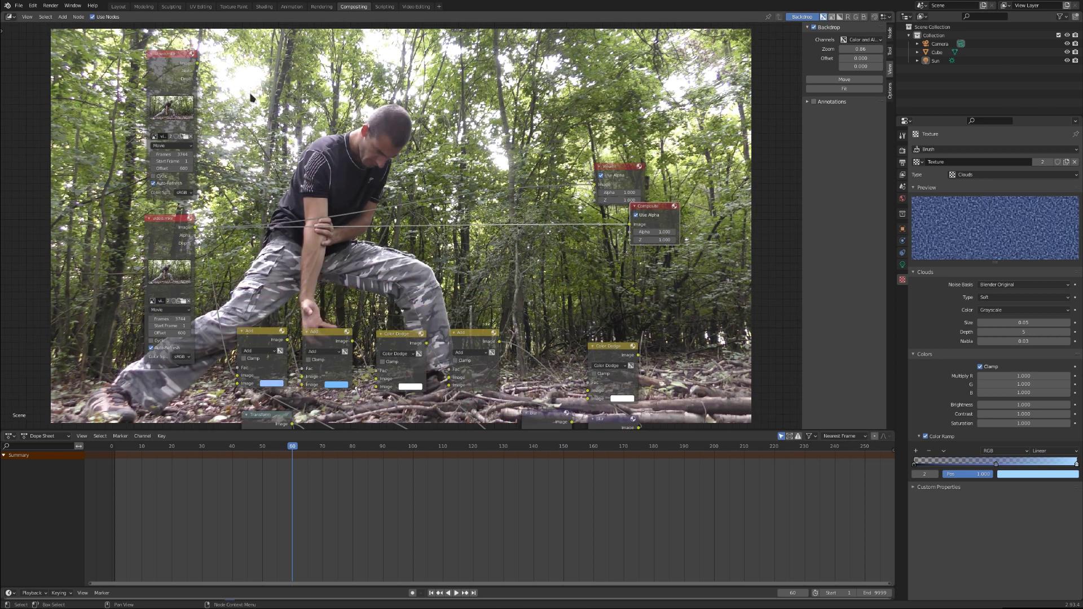
drag(196, 64, 551, 212)
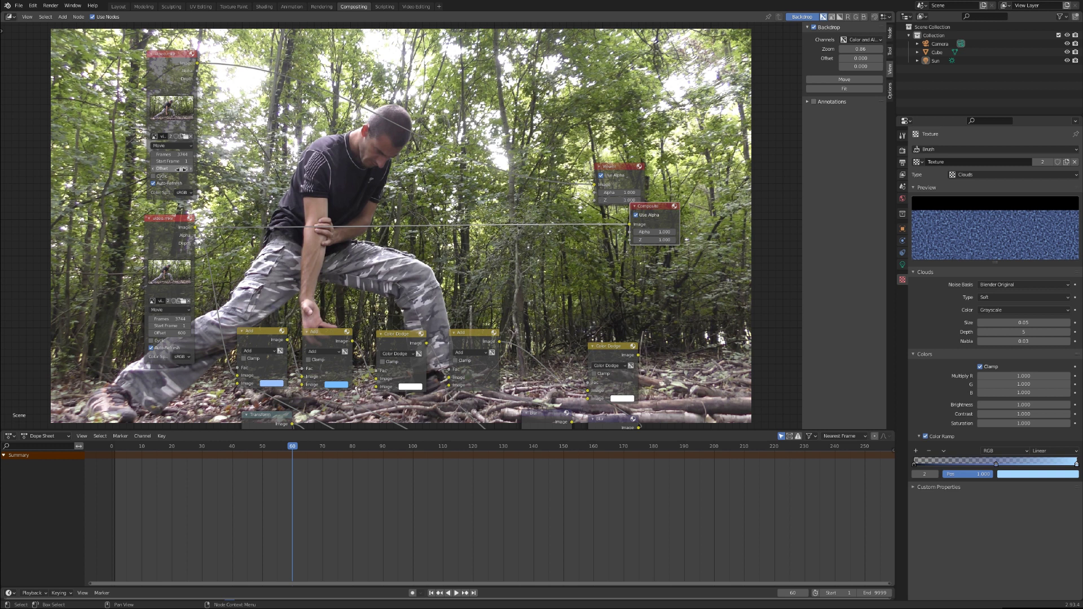
- Set the top clip node's frame offset to 1854
click(178, 170)
text(2000)
key(Return)
click(171, 168)
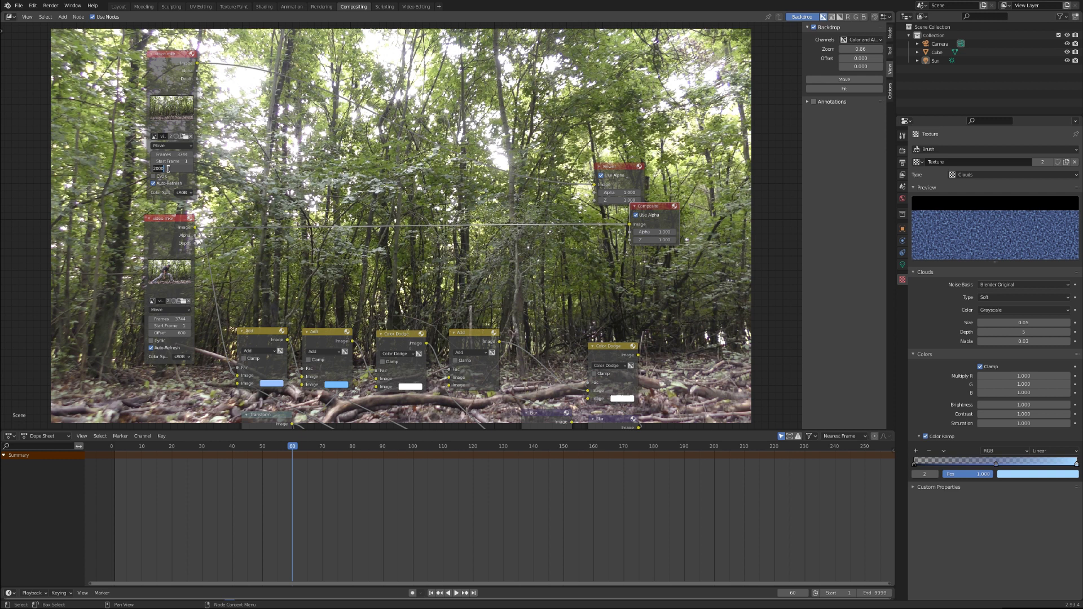
text(1900)
key(Return)
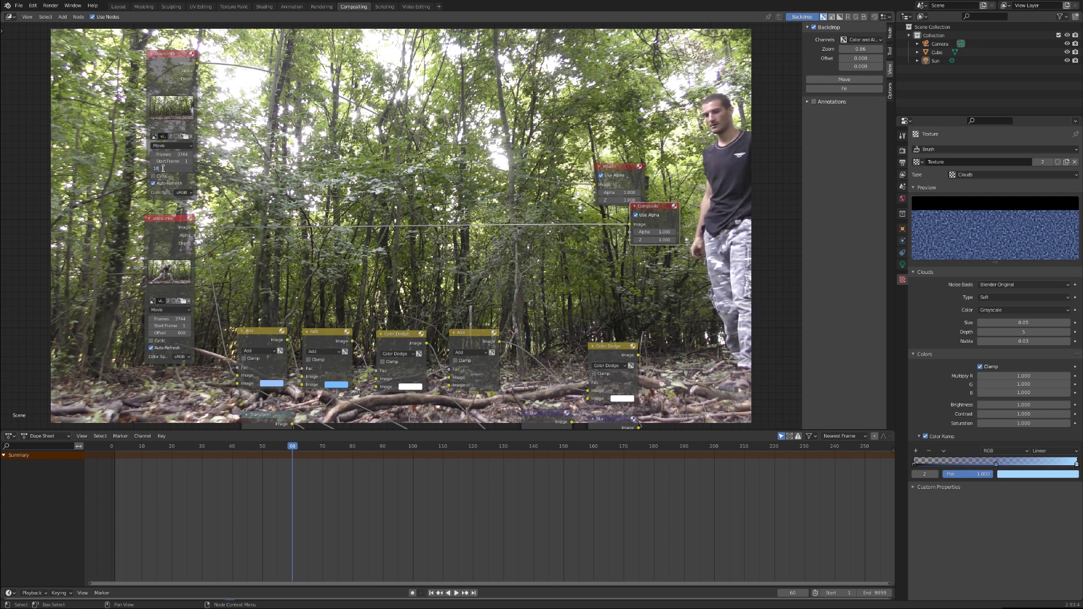
key(Return)
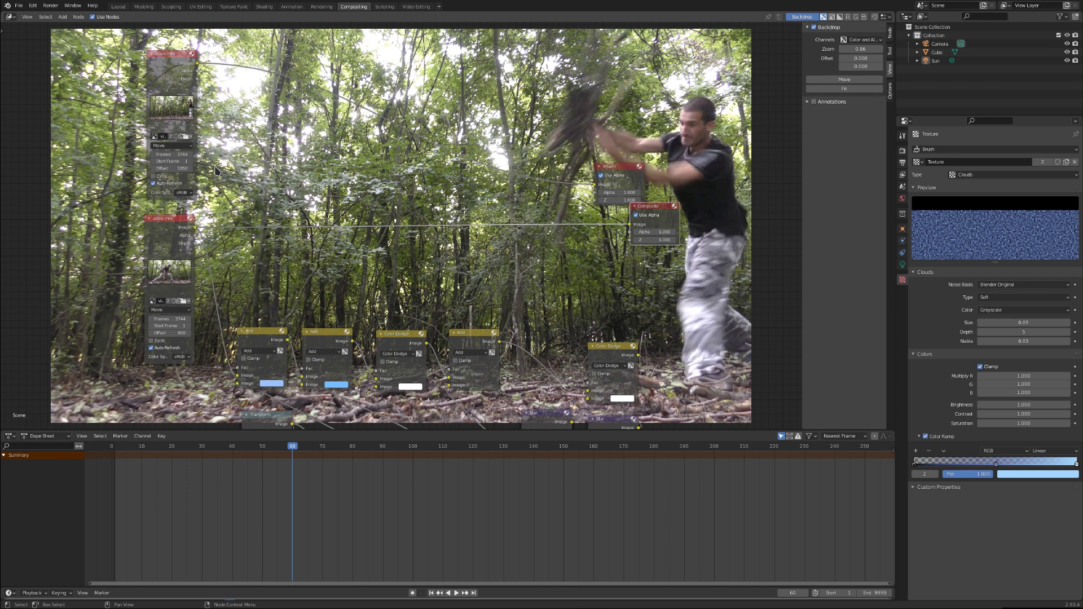
click(190, 169)
click(190, 168)
click(190, 168)
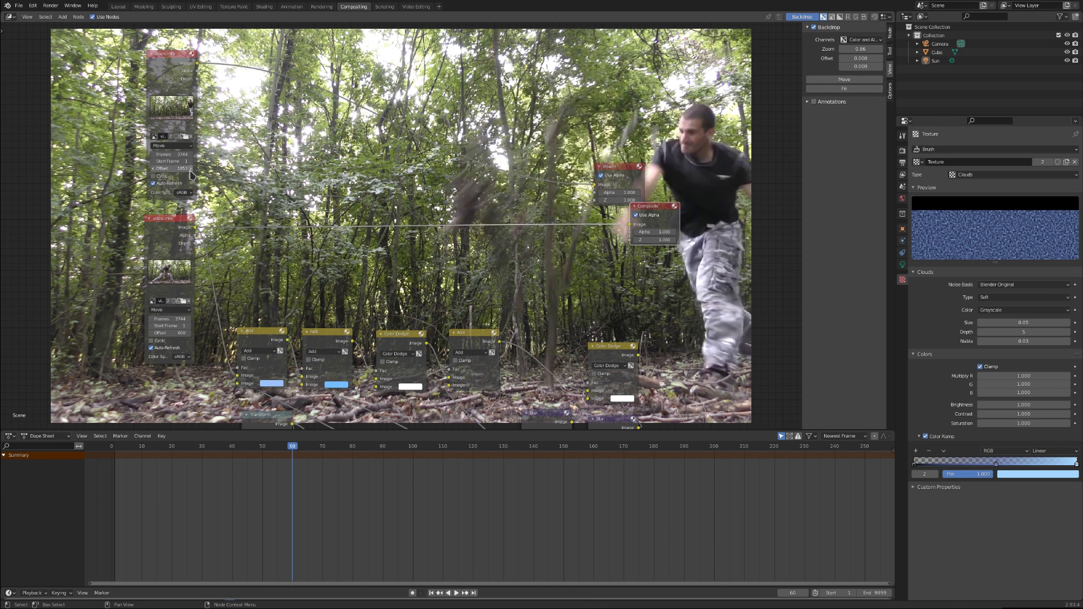
click(190, 169)
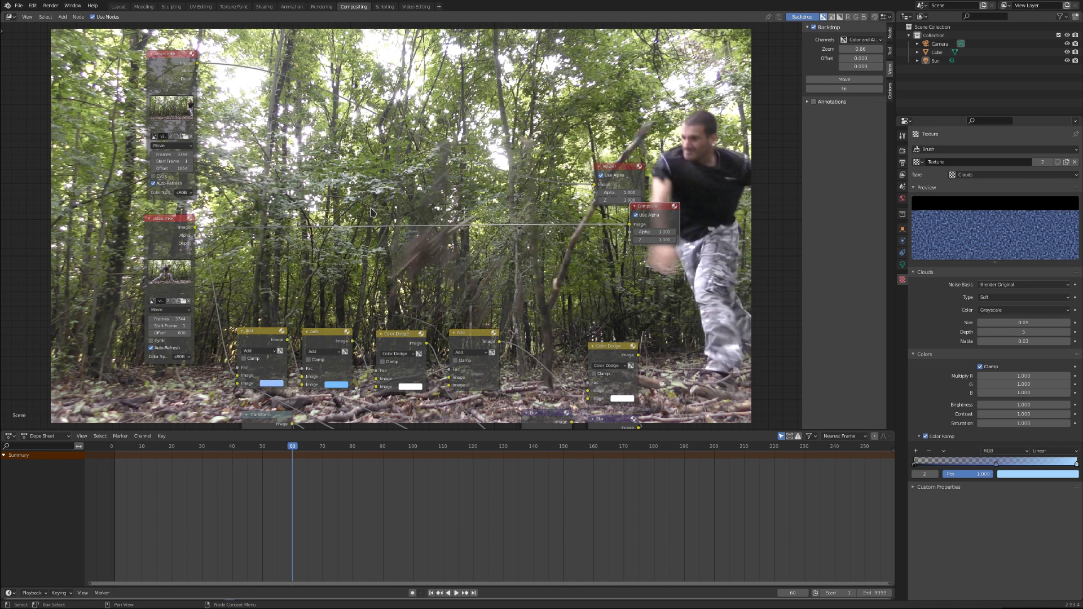
- Add a Mix colour node between the clip and output, fed by the top clip
click(63, 16)
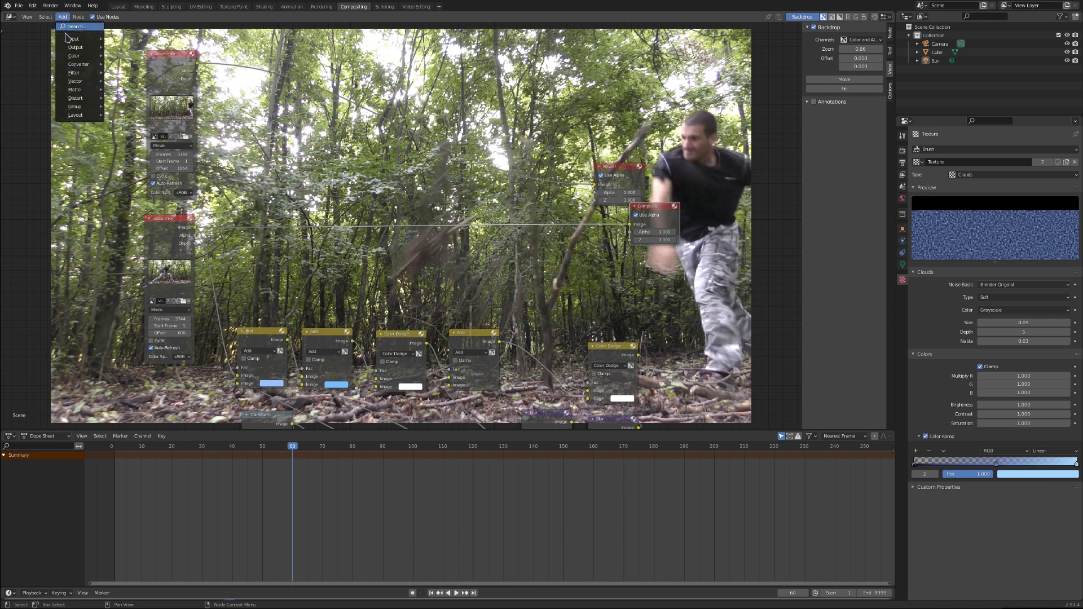
mouse_move(78, 58)
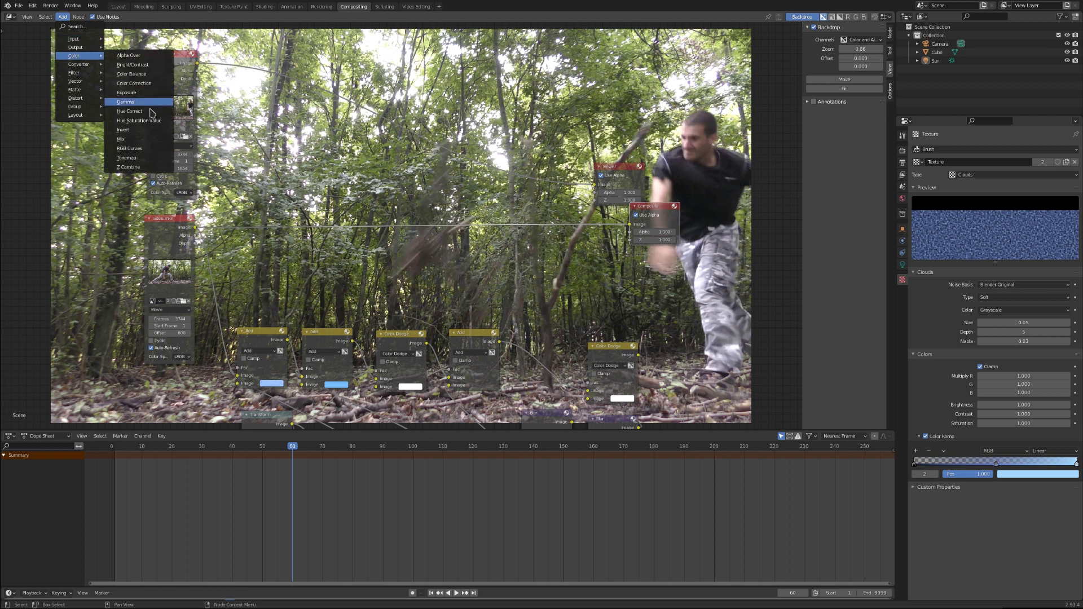
click(144, 130)
click(365, 204)
drag(197, 62, 369, 240)
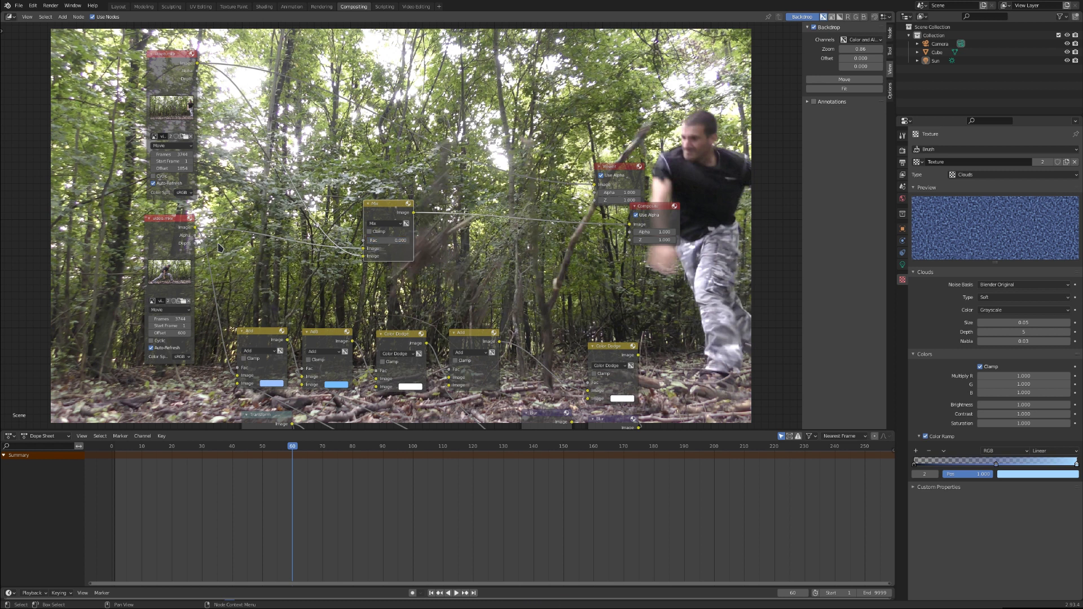
- At frame 31, toggle the Mix alpha option, link the Mix to the Viewer, and raise Fac
click(205, 446)
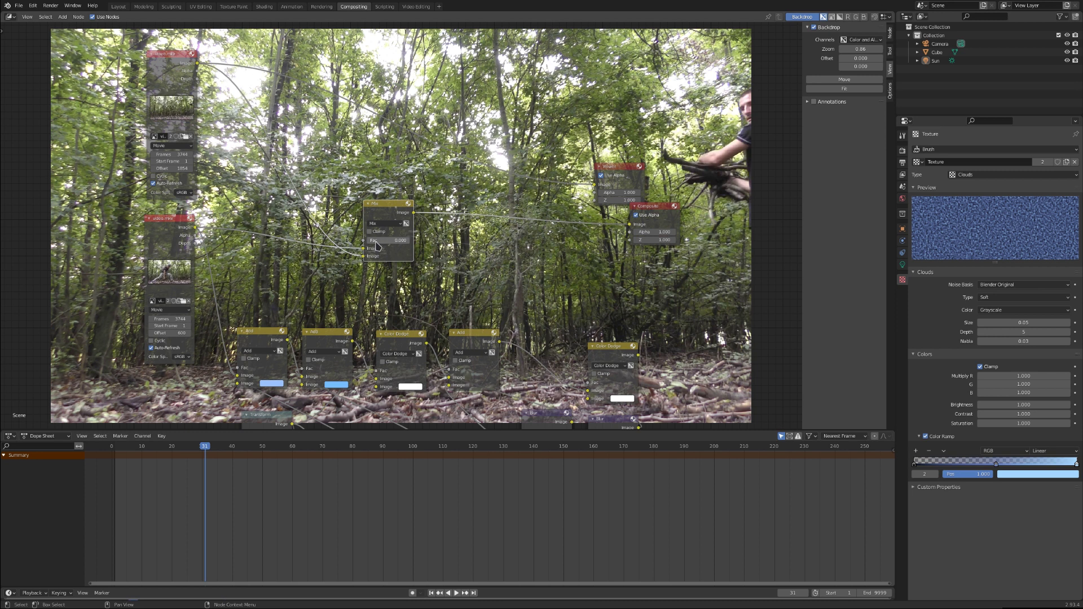
click(406, 223)
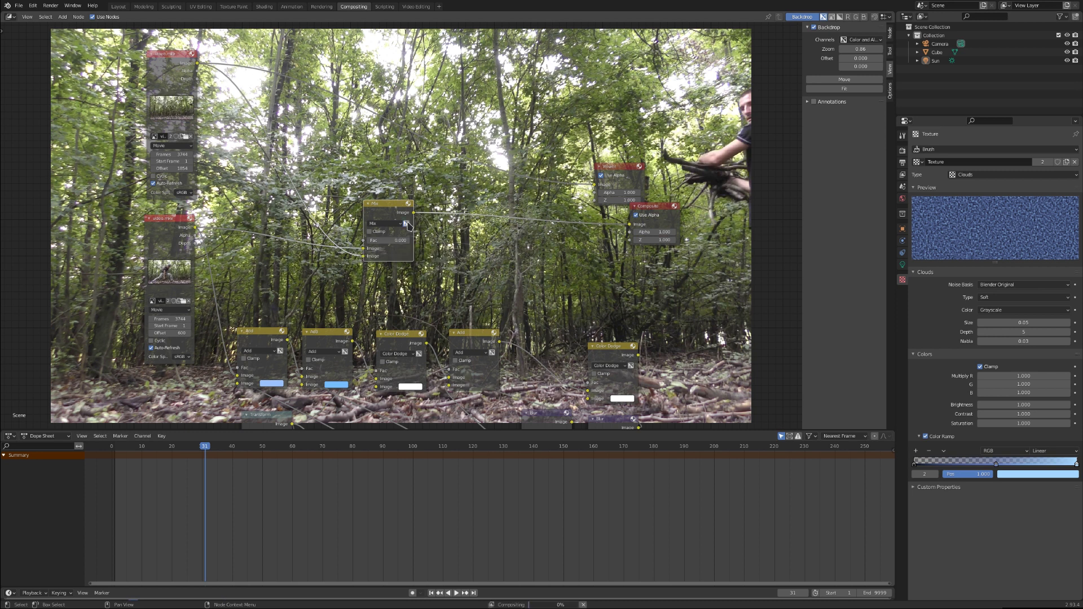
drag(414, 212, 600, 184)
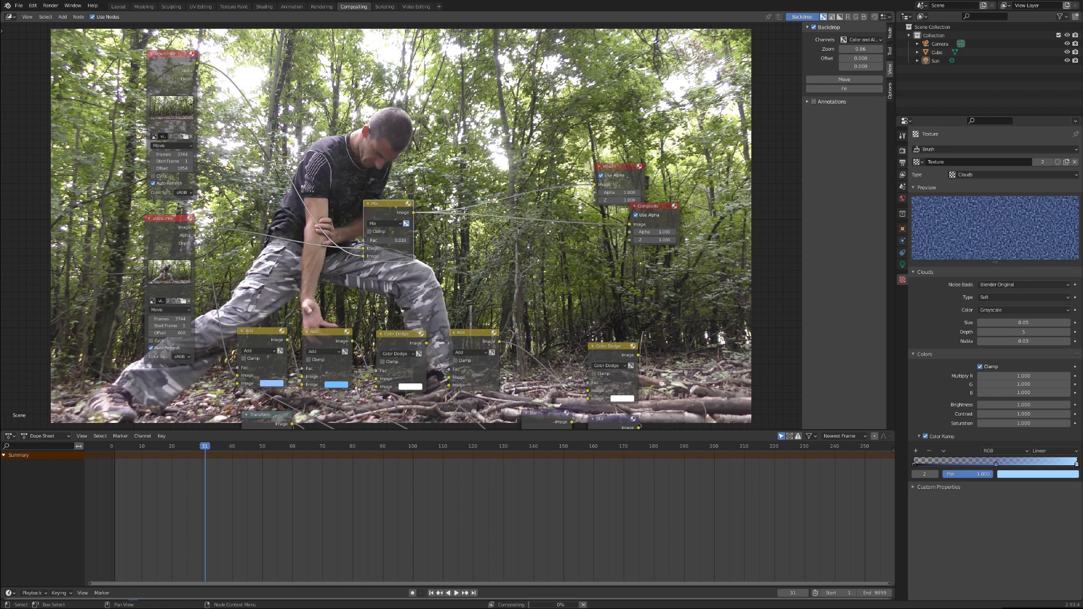
drag(368, 240, 409, 240)
- Check frames 39, 54 and 61, comparing both clips with Fac at 0 and 1.000
click(228, 446)
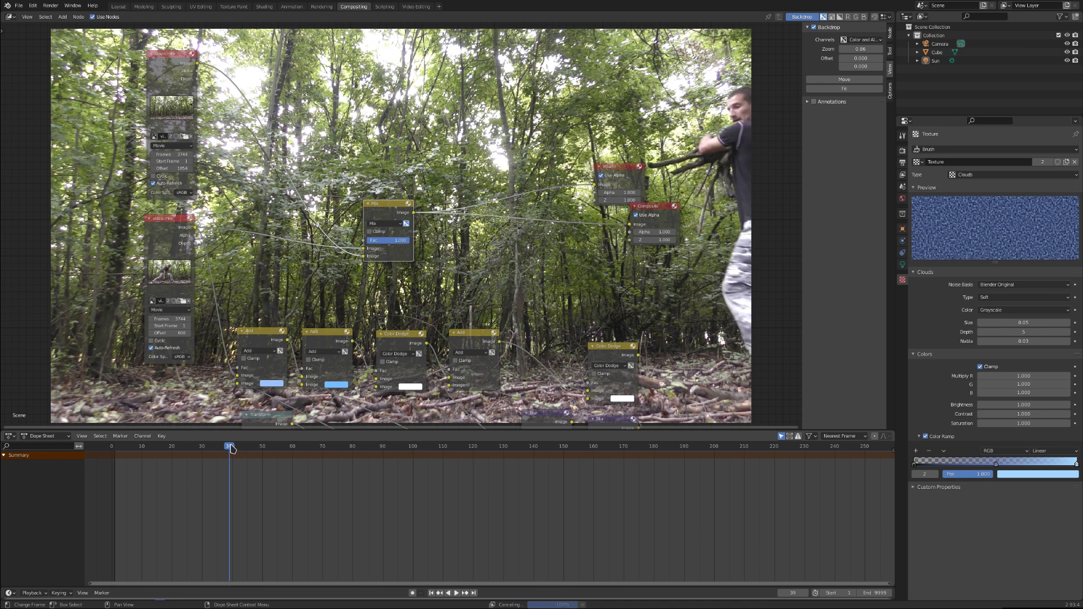
click(276, 448)
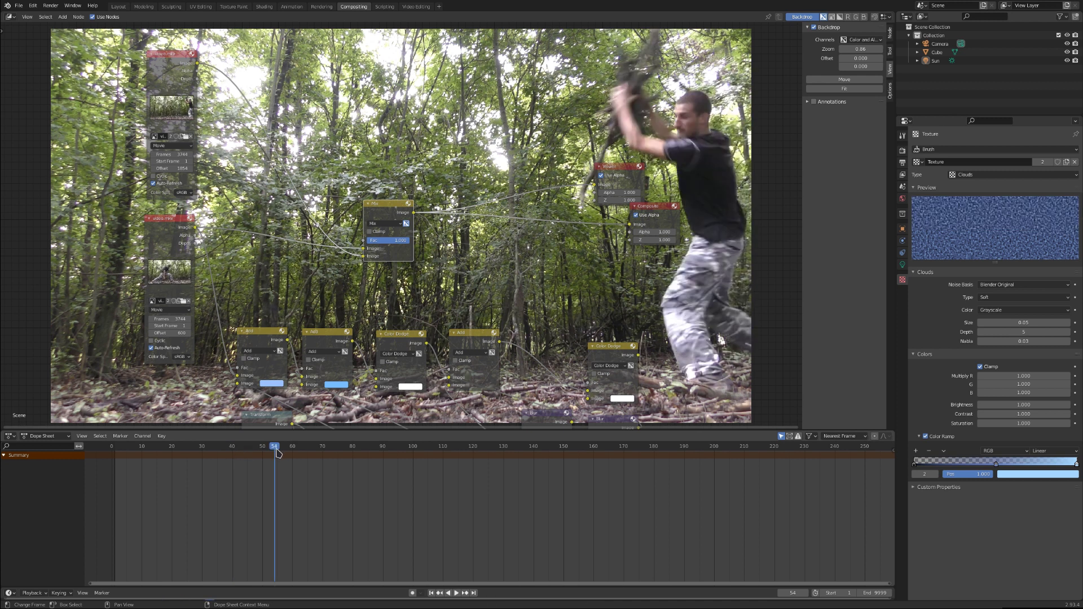
click(296, 448)
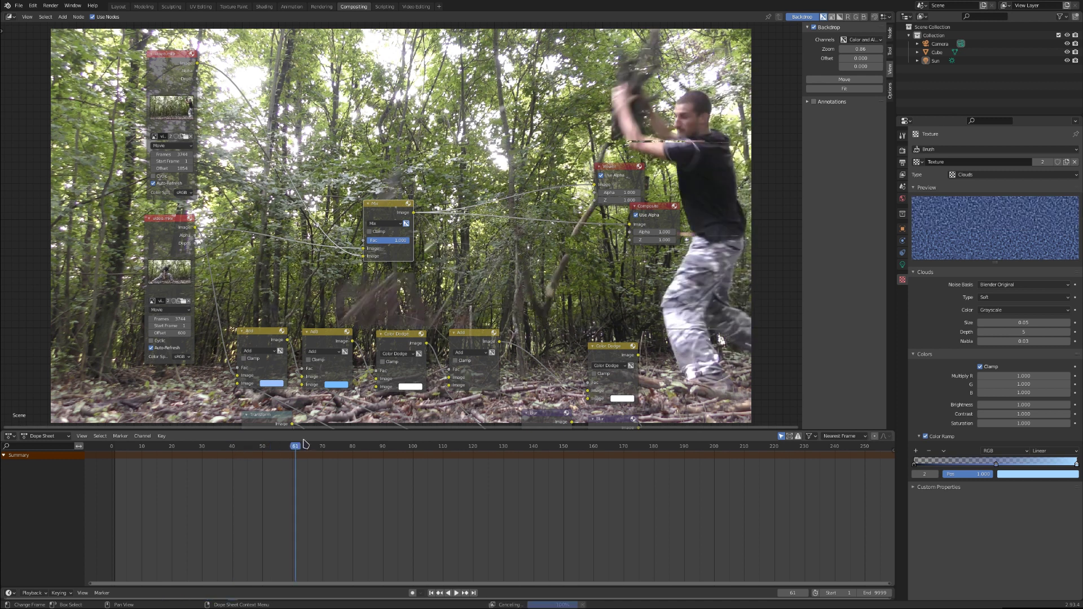
mouse_move(395, 240)
mouse_down()
mouse_move(353, 240)
mouse_move(410, 241)
mouse_up()
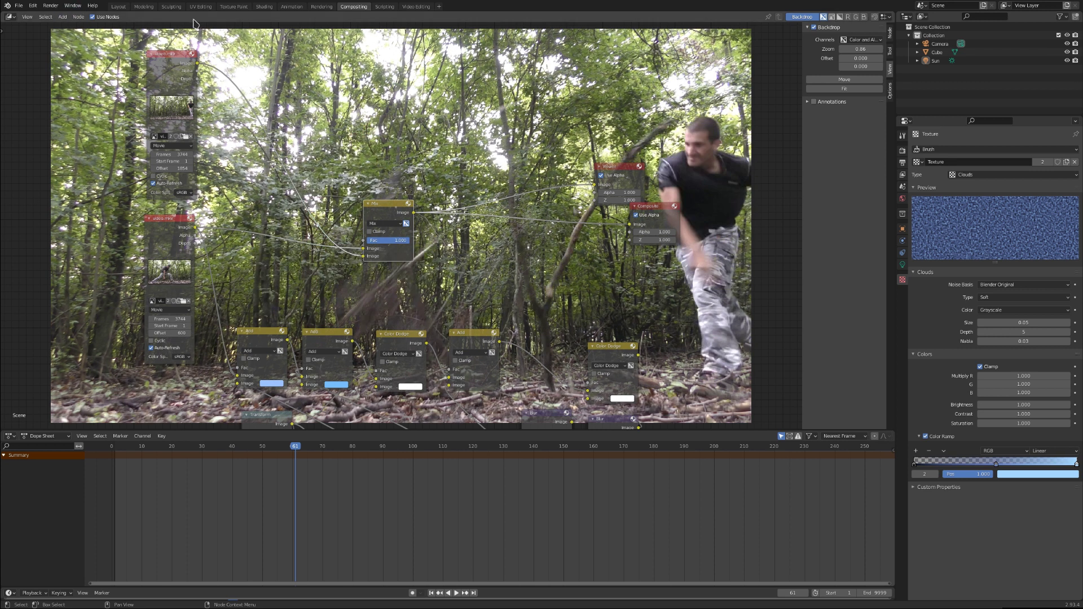
drag(401, 242, 368, 241)
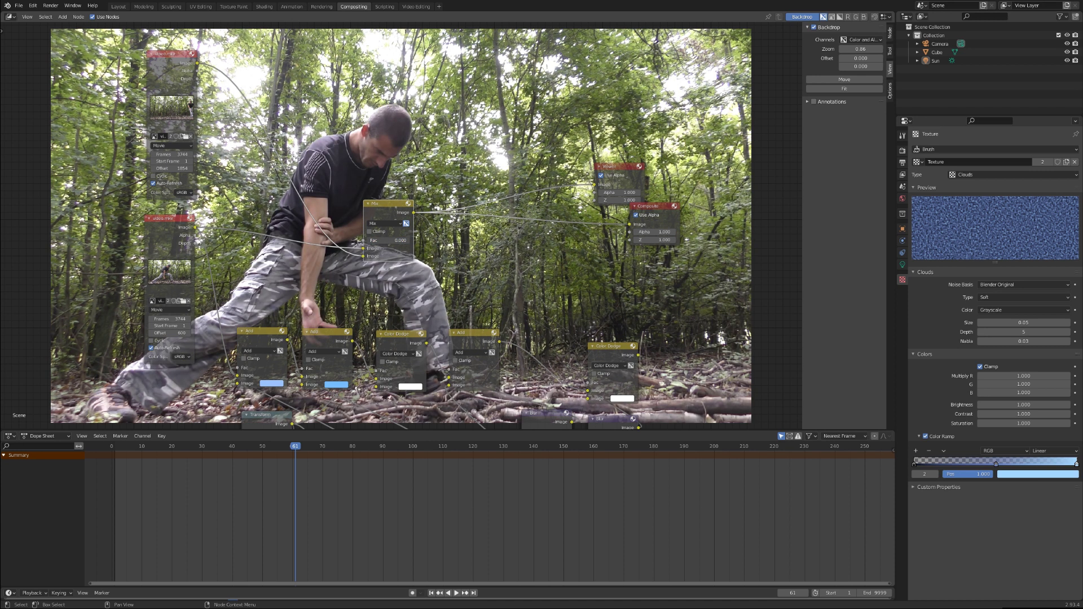
drag(368, 241, 414, 242)
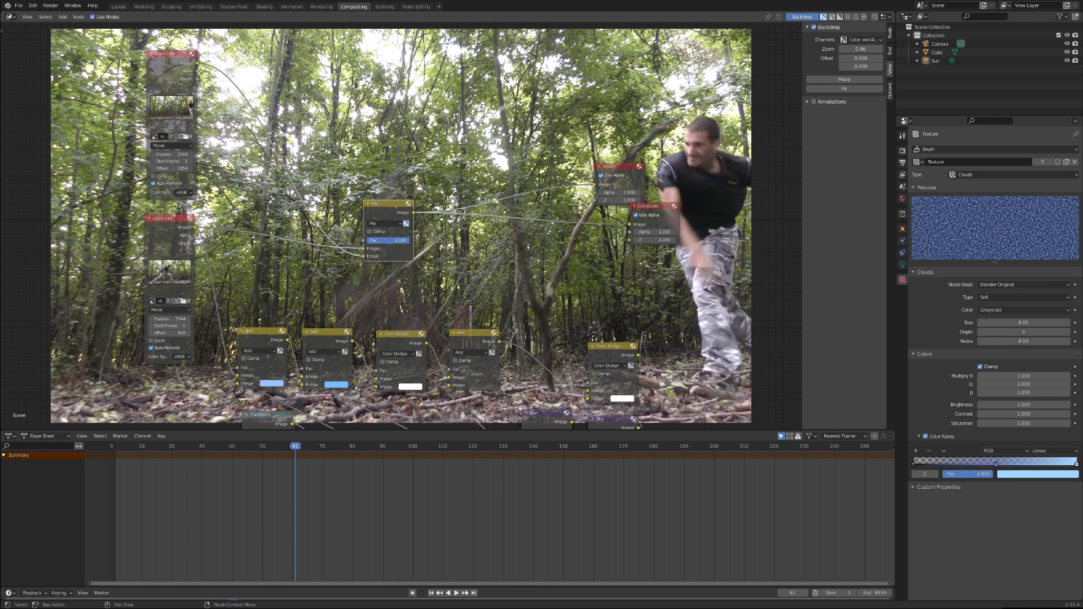
middle_drag(511, 258, 389, 238)
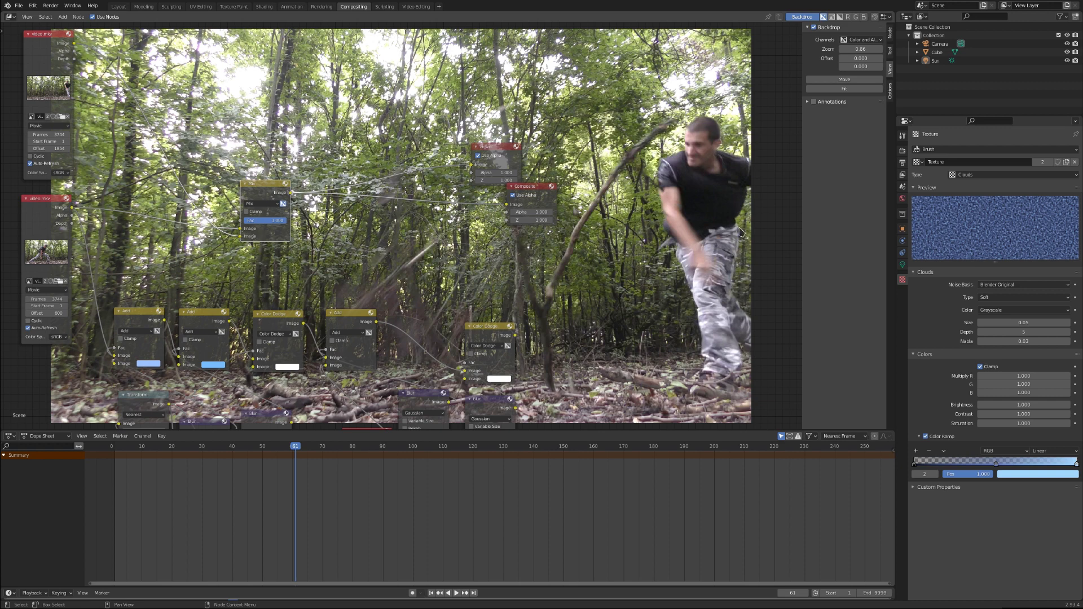
- In the Rendering workspace, create a new mask and place points down the man's left outline
click(321, 7)
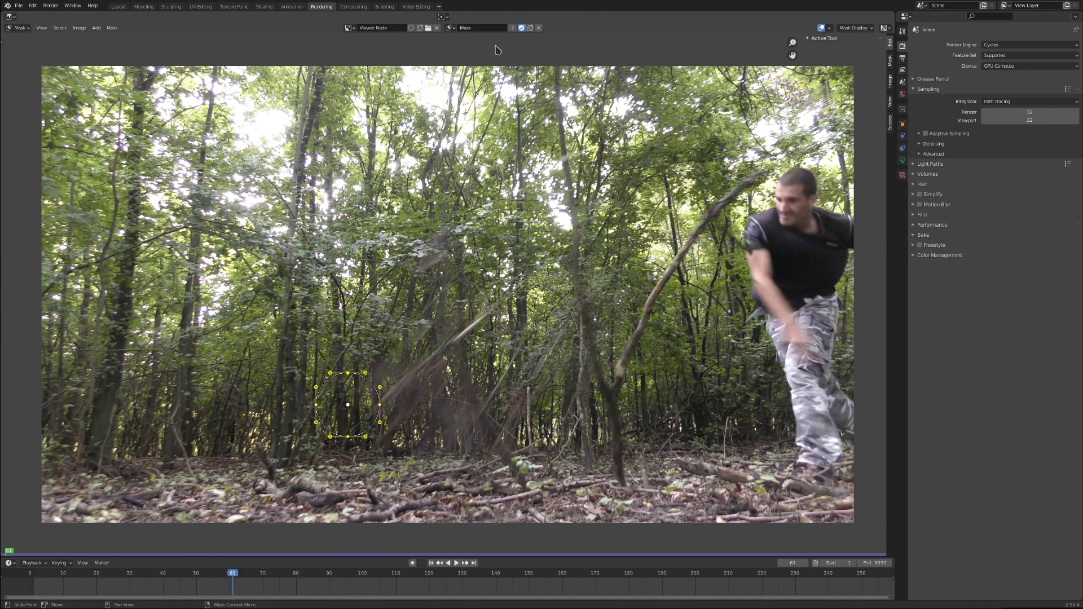
click(530, 28)
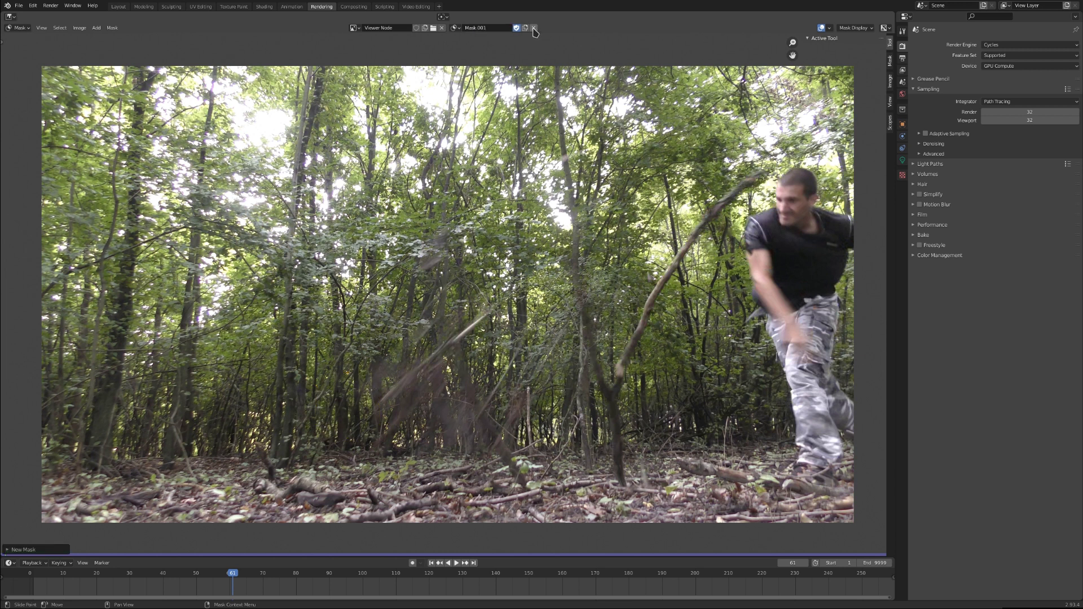
ctrl+click(785, 126)
ctrl+click(699, 246)
ctrl+click(706, 304)
ctrl+click(741, 488)
- Add points up the right edge, close the mask shape with Alt+C, and return to Compositing
ctrl+click(863, 507)
ctrl+click(876, 317)
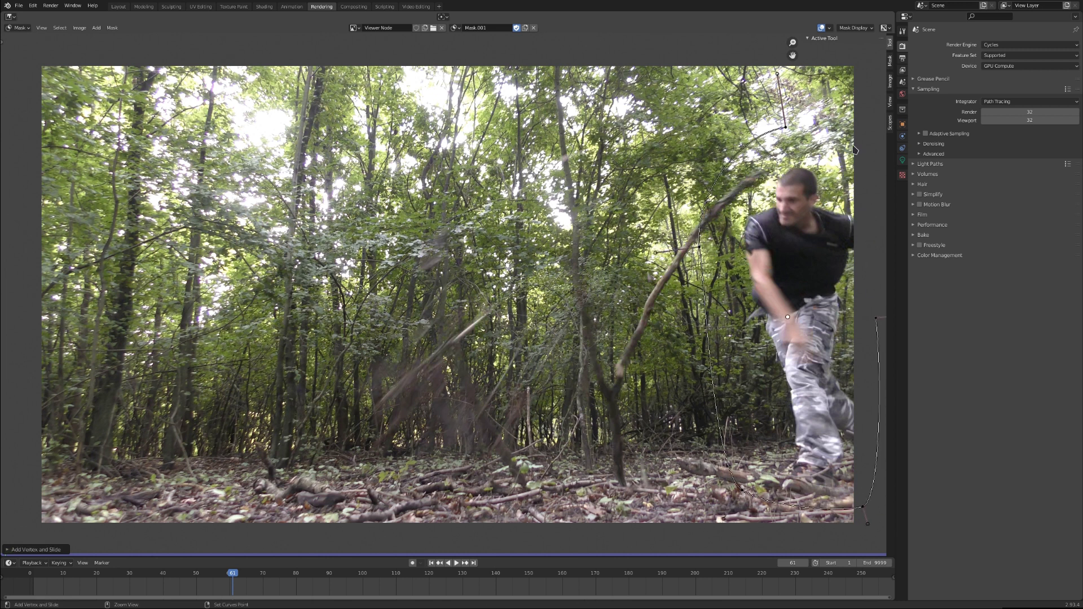
ctrl+click(858, 125)
click(858, 126)
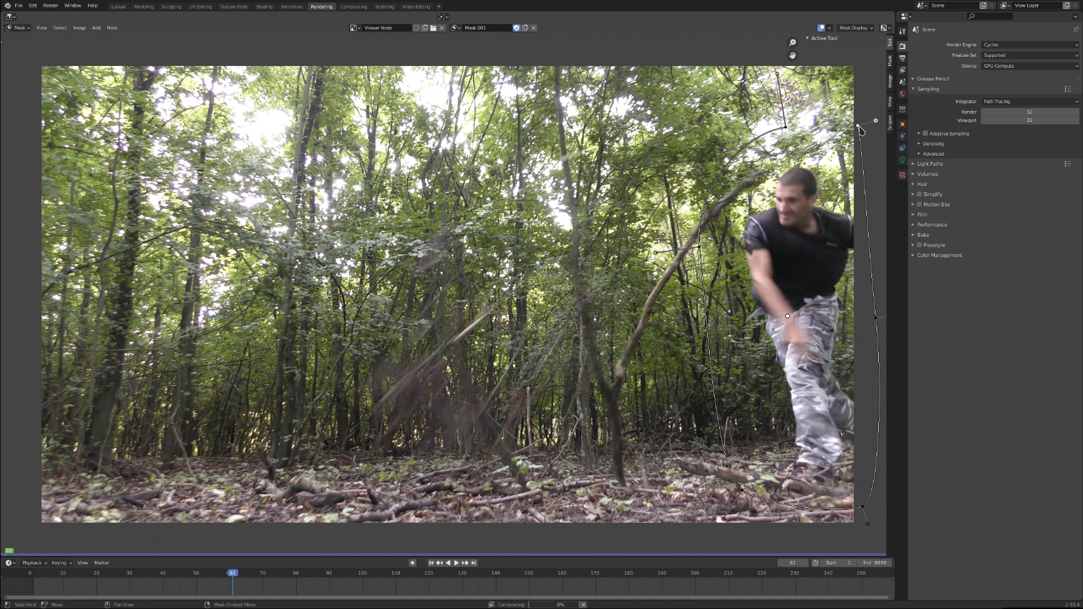
key(alt+c)
click(351, 7)
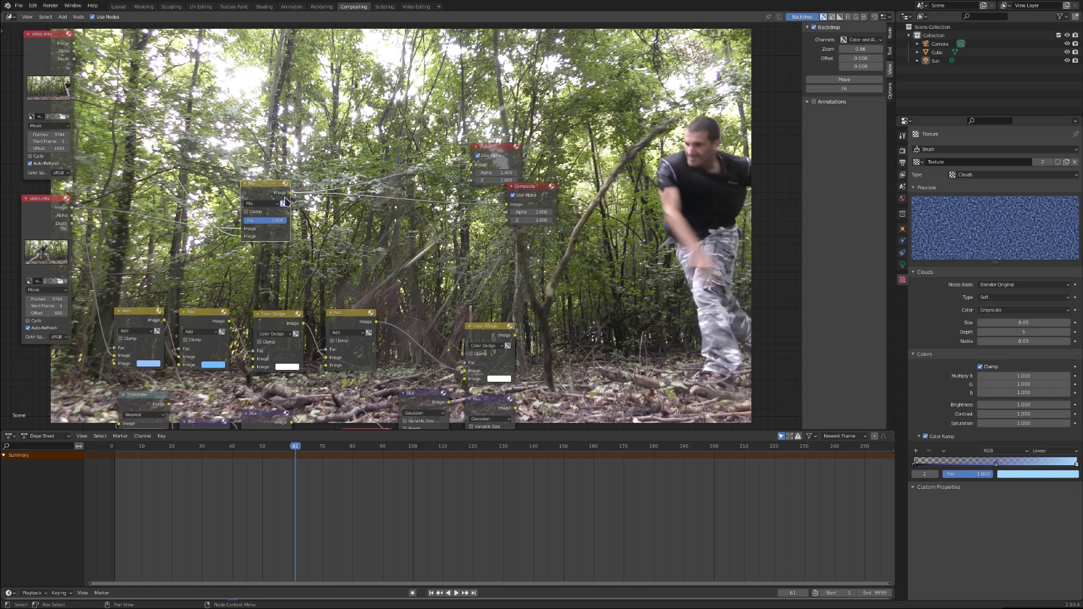
- Add a Mask input node set to Mask.001 and connect it to the Mix factor
click(62, 16)
mouse_move(77, 39)
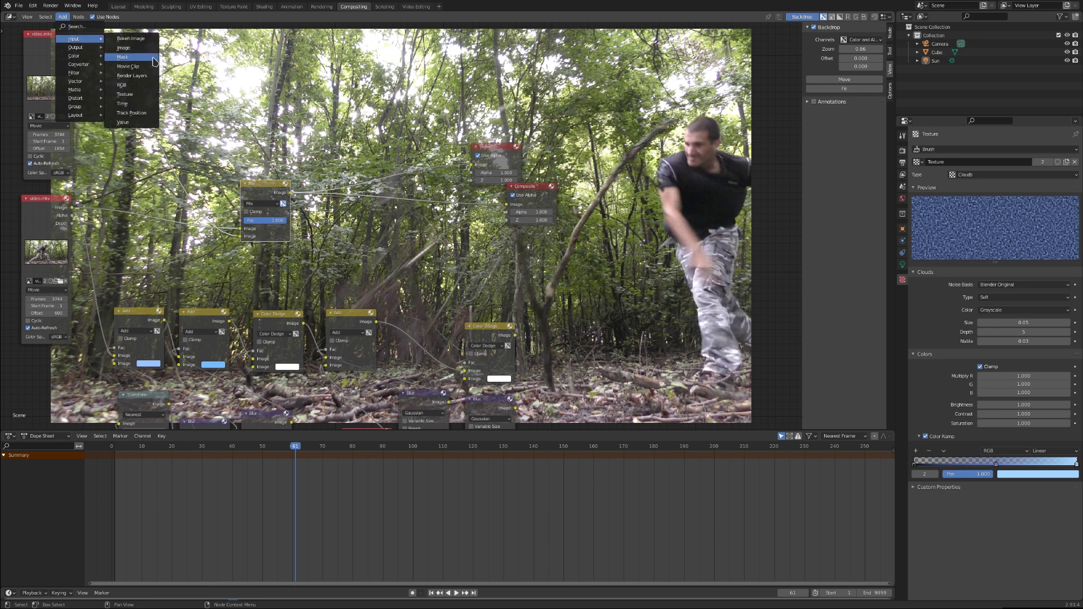
click(139, 57)
click(236, 114)
click(250, 139)
drag(278, 104, 241, 226)
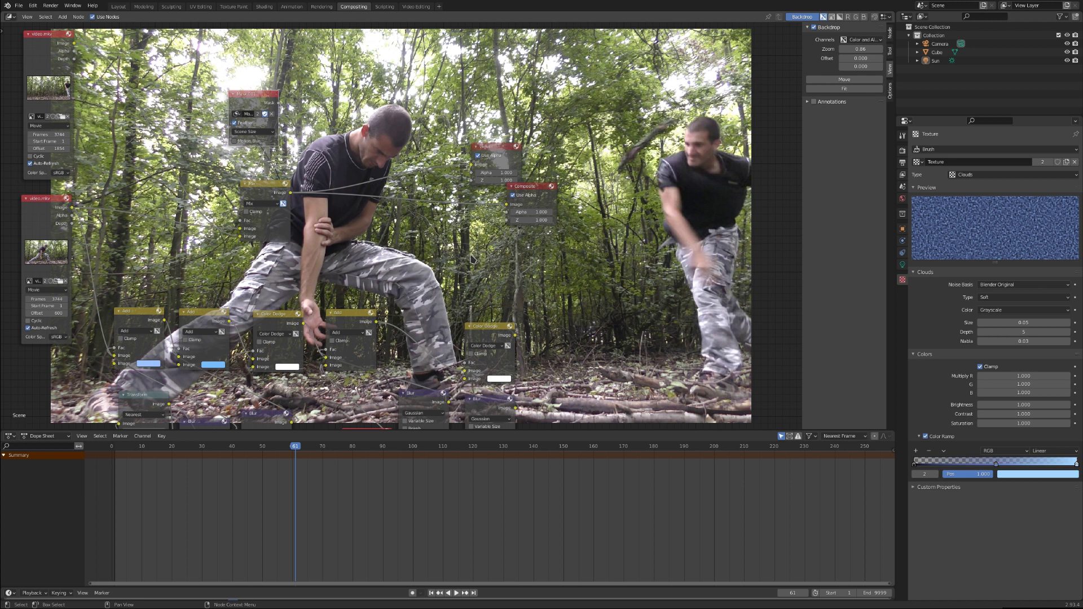
- Disconnect the Mix node's second image input and preview video.mkv, then the Mix result
mouse_move(314, 225)
middle_down()
mouse_move(303, 258)
mouse_move(309, 220)
middle_up()
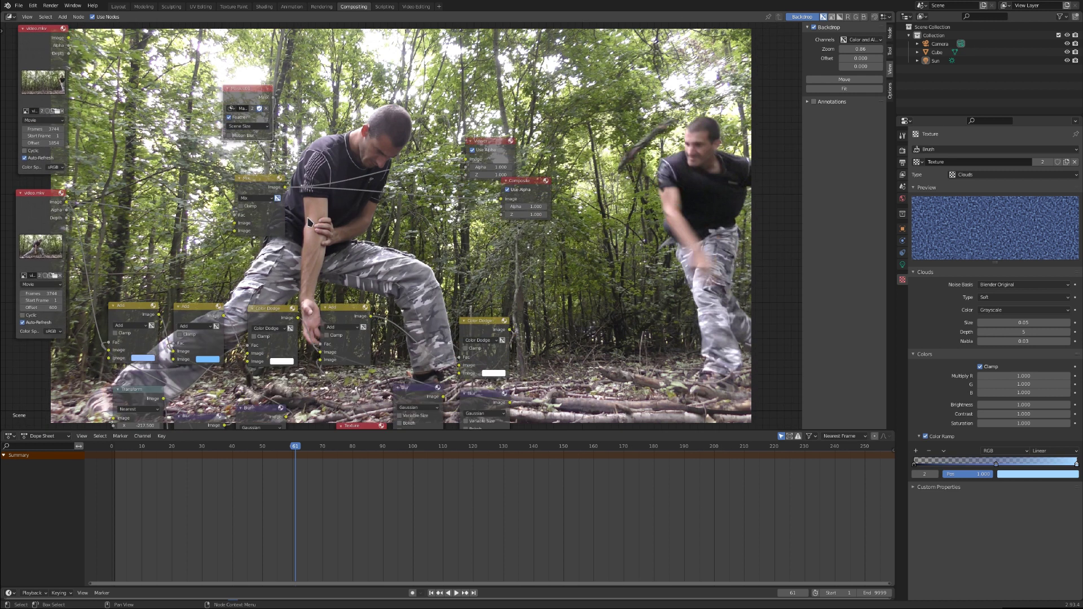
drag(235, 230, 236, 229)
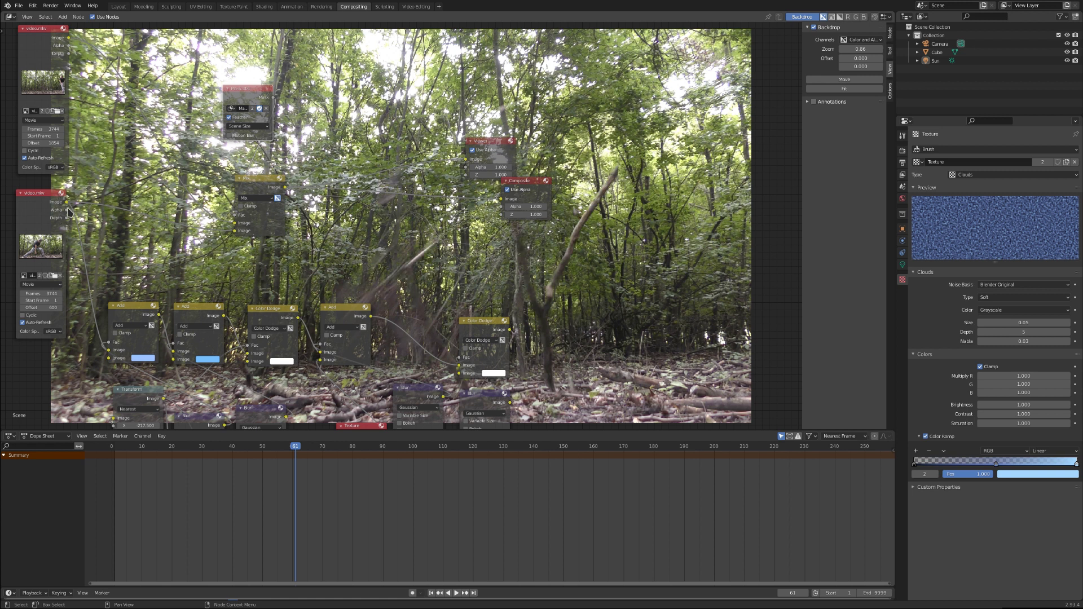
drag(67, 204, 465, 159)
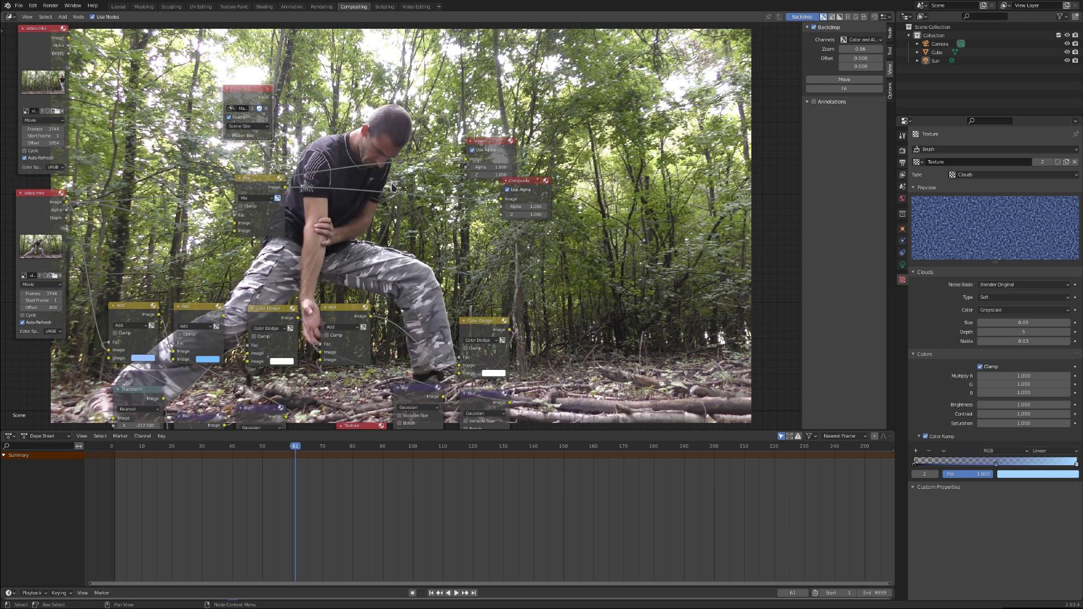
drag(285, 187, 466, 160)
- Zoom into the node graph and nudge the lightning.mkv clip node slightly left
scroll(415, 230, down, 2)
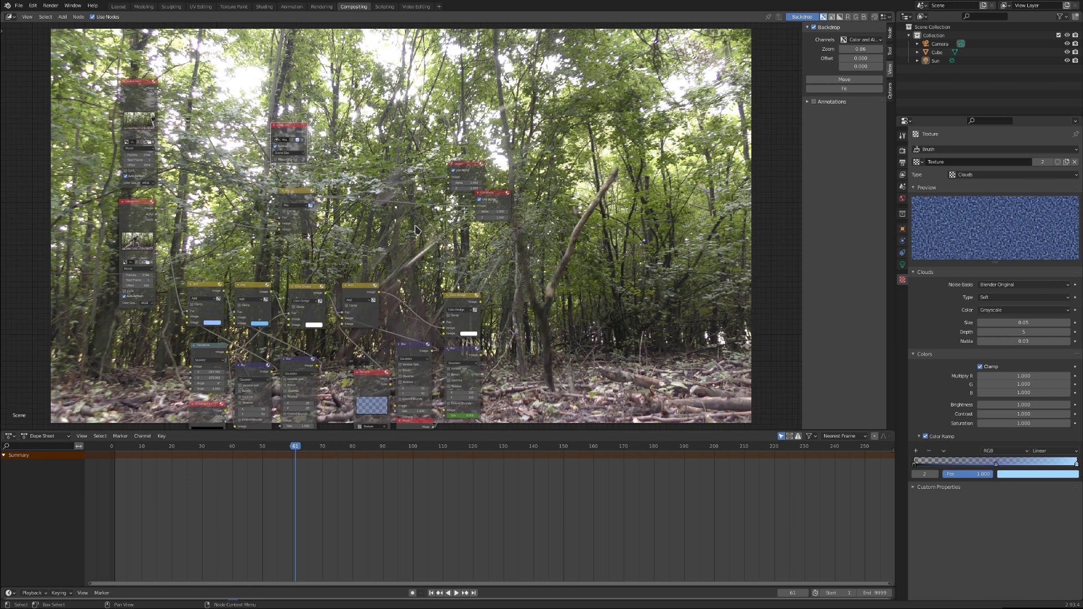
scroll(420, 230, down, 2)
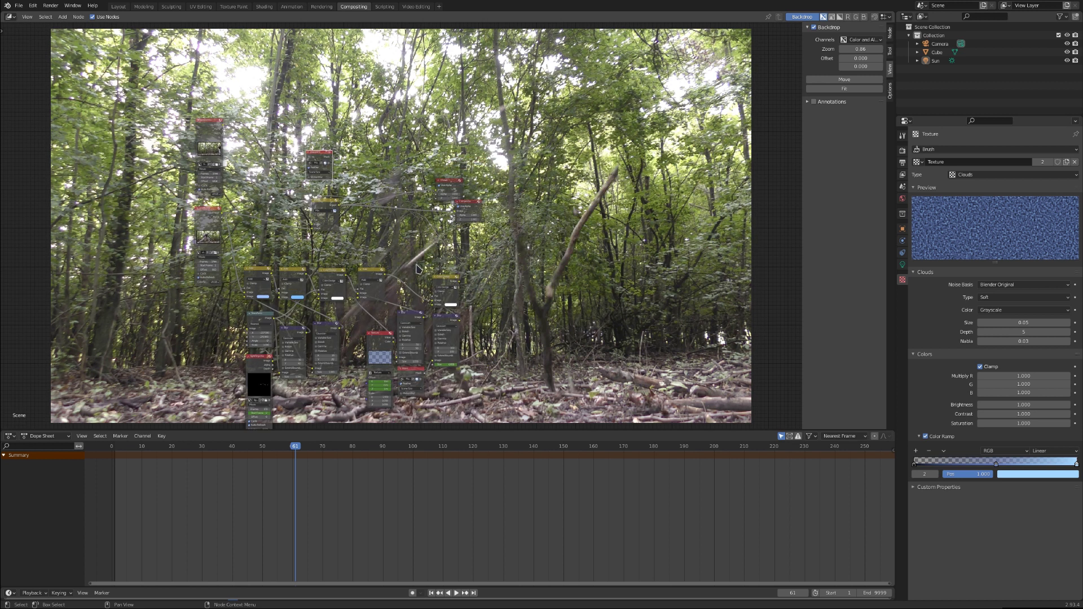
middle_drag(238, 369, 306, 260)
scroll(312, 288, up, 2)
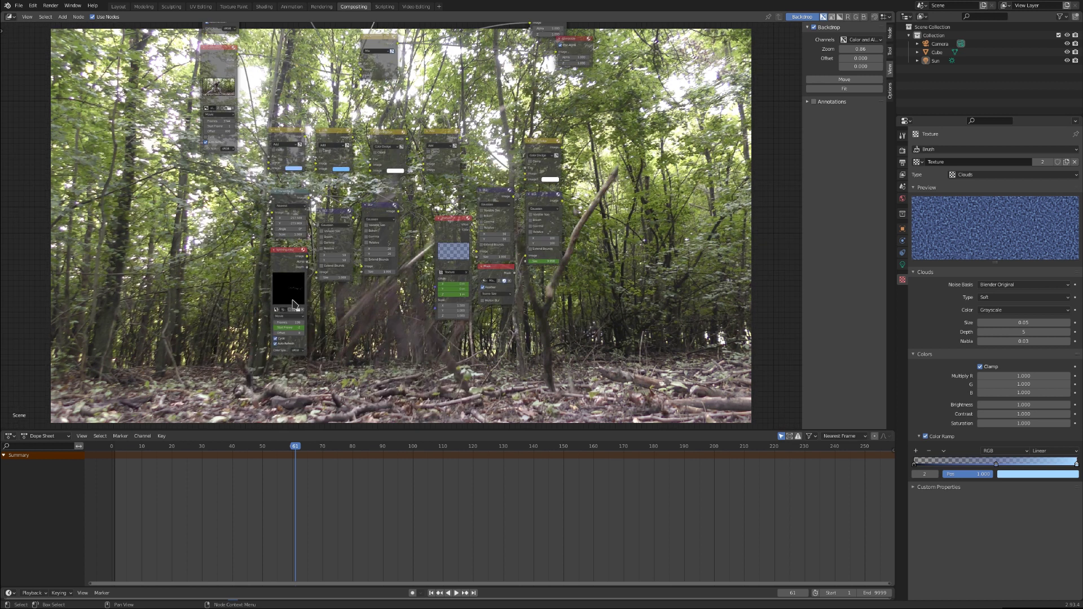
scroll(293, 305, up, 4)
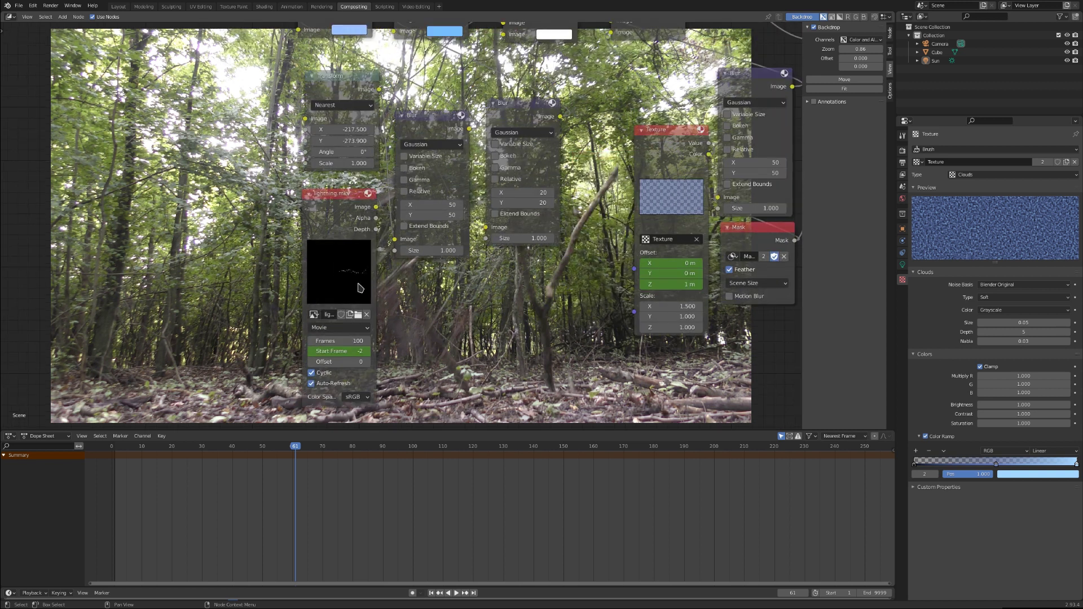
scroll(359, 288, up, 3)
click(280, 206)
drag(280, 207, 256, 202)
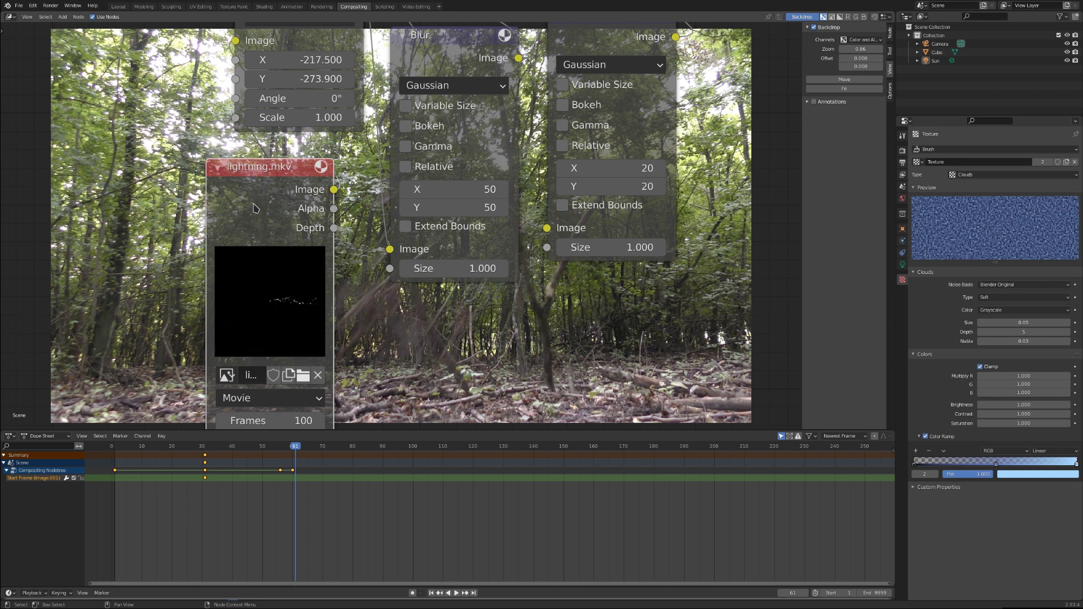